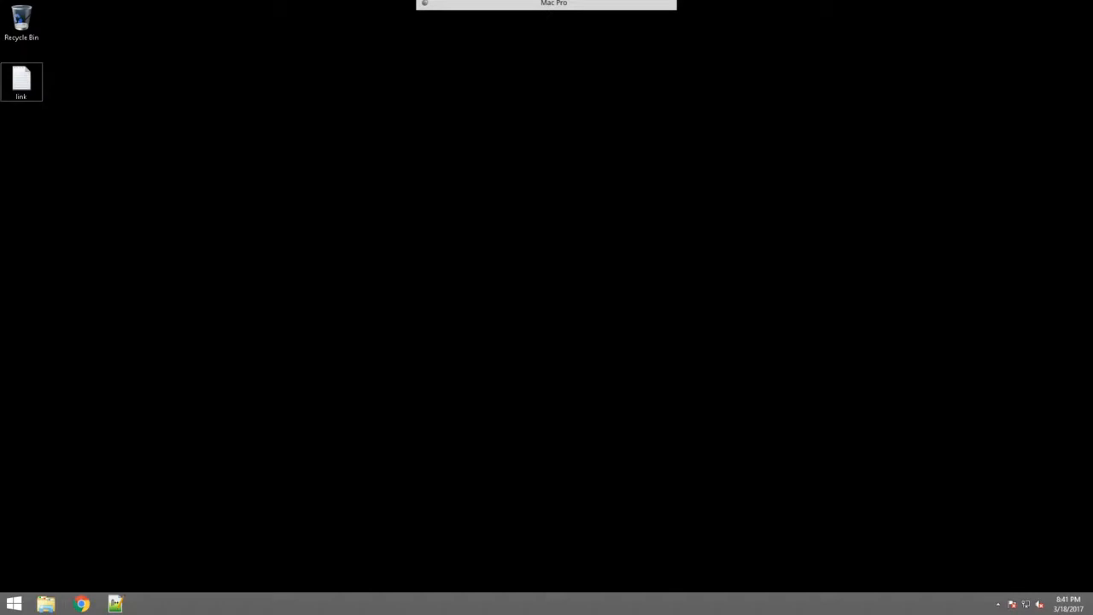
# - Search the web for emby in Chrome and open the official emby.media site, blocking its notifications
pyautogui.press('Return')
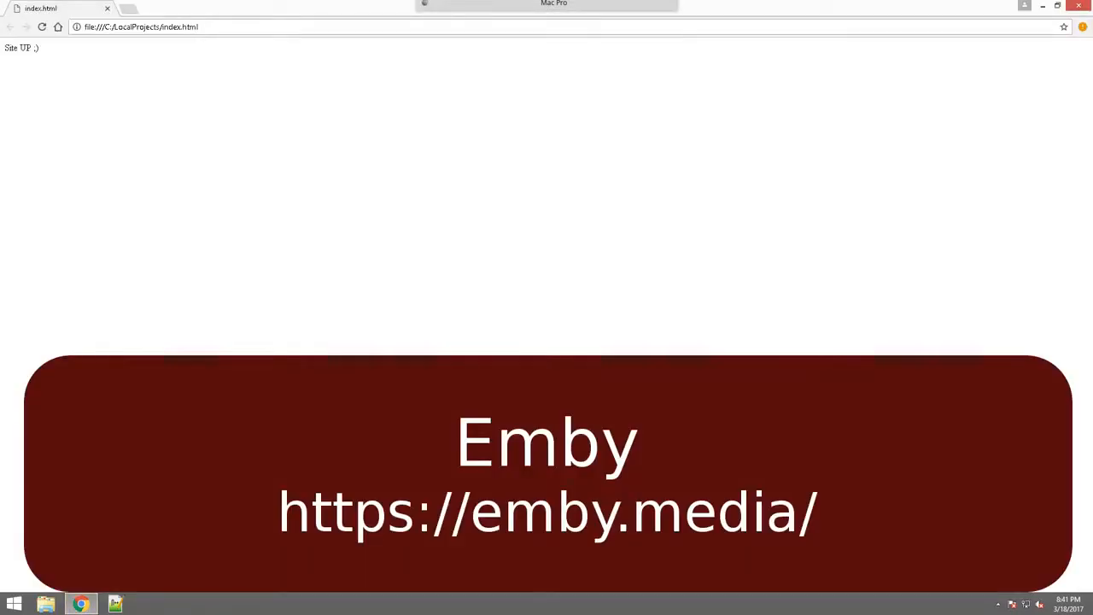
pyautogui.hotkey('ctrl', 'l')
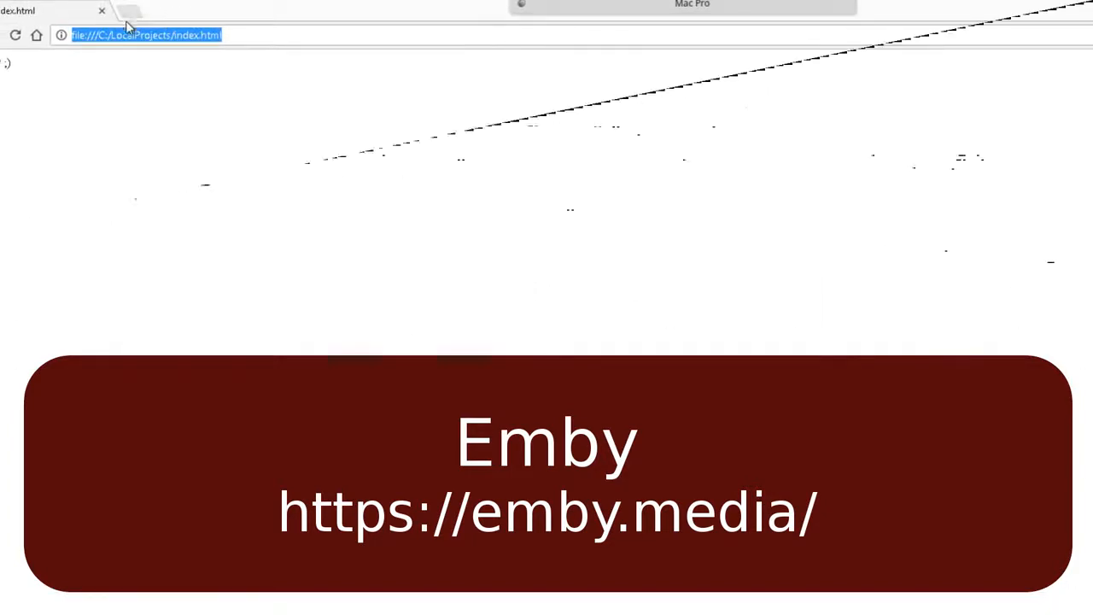
pyautogui.write('emby')
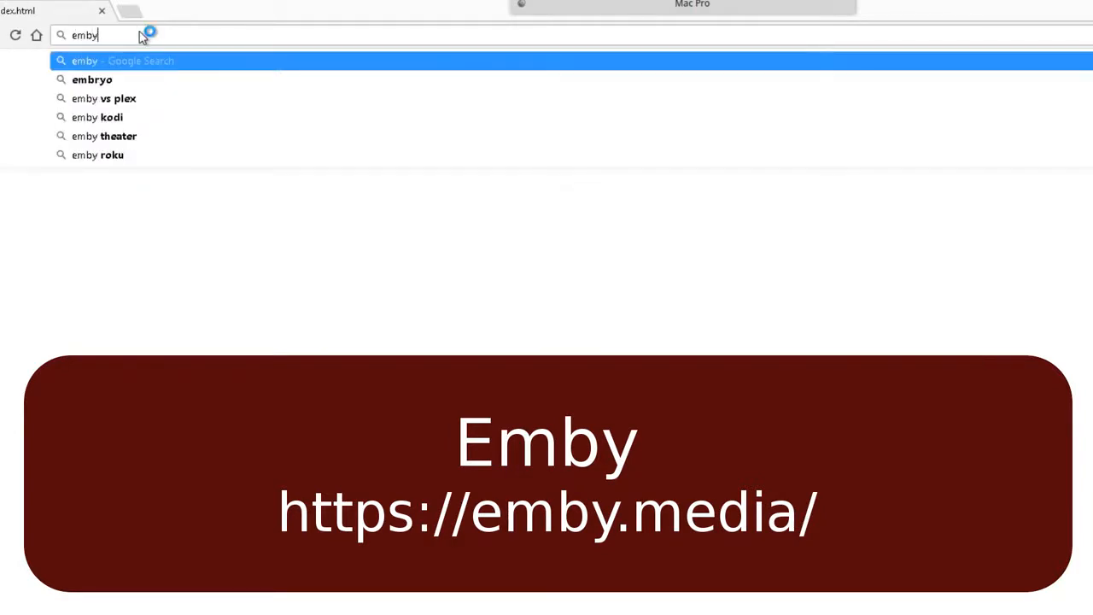
pyautogui.press('Return')
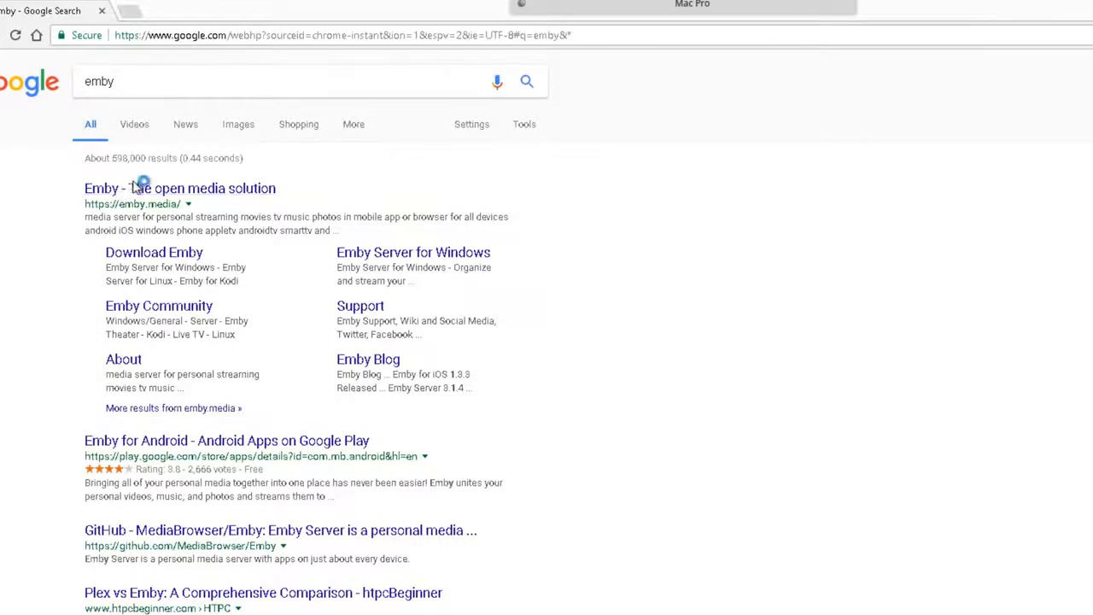
pyautogui.click(205, 193)
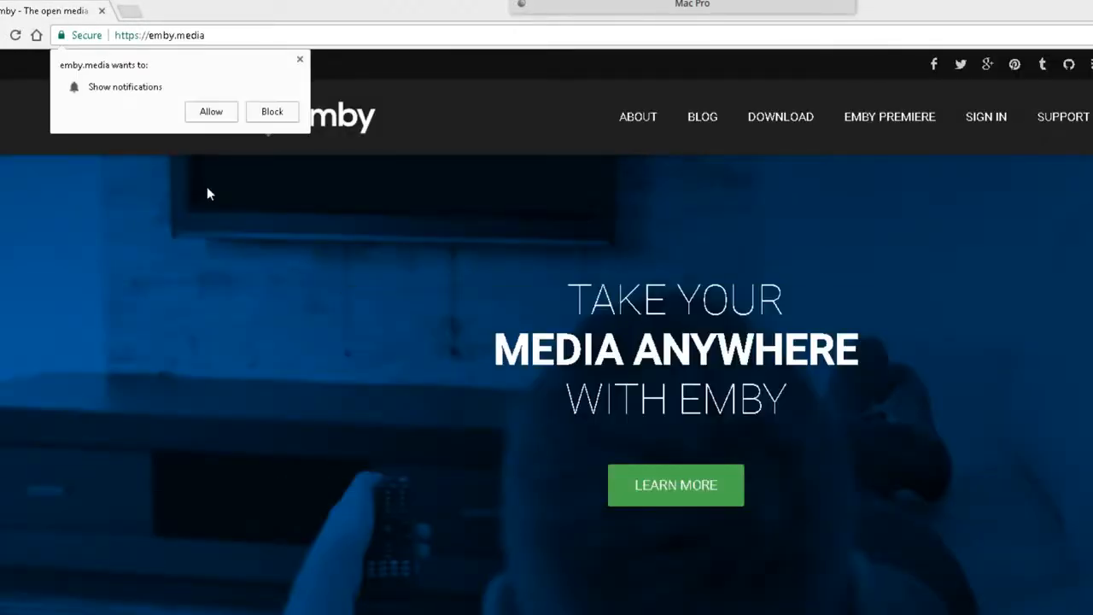
pyautogui.click(290, 112)
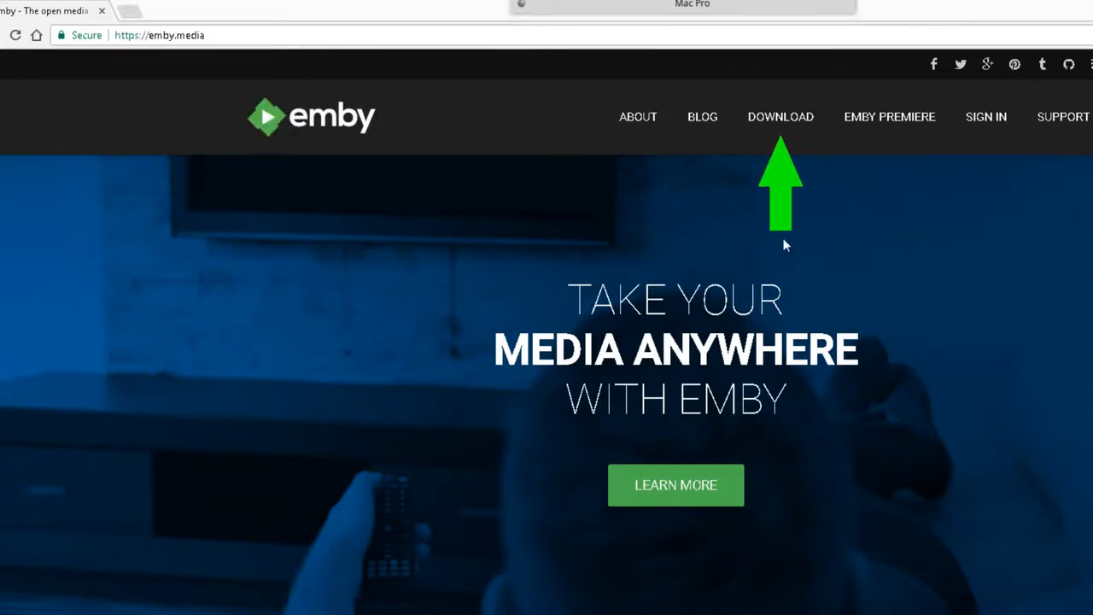
# - Download the stable Emby Server release for Windows and run setup.exe, minimizing the browser
pyautogui.click(778, 120)
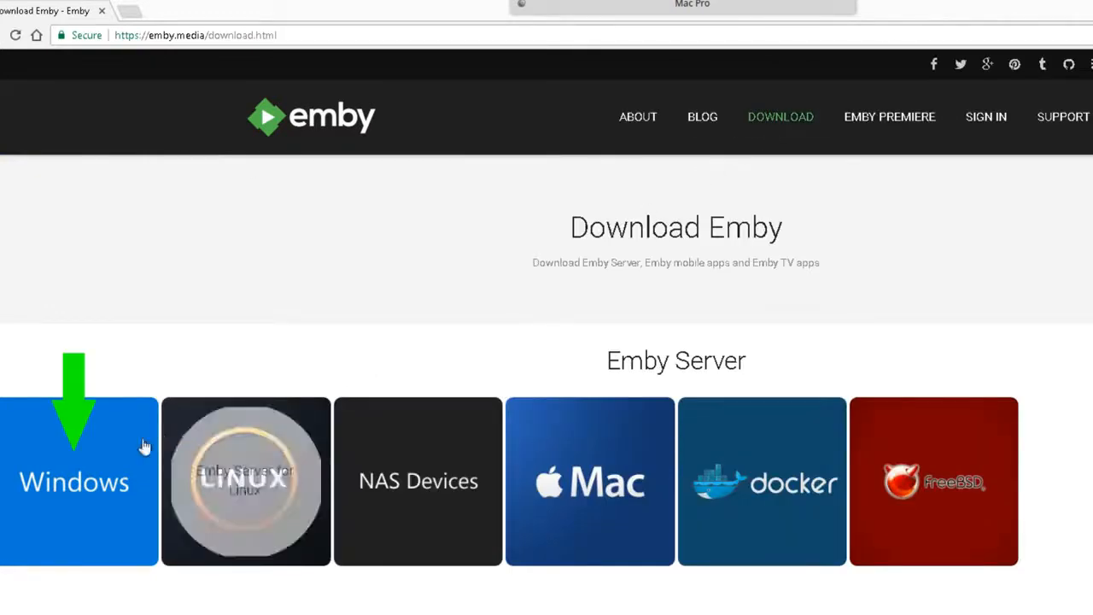
pyautogui.click(103, 468)
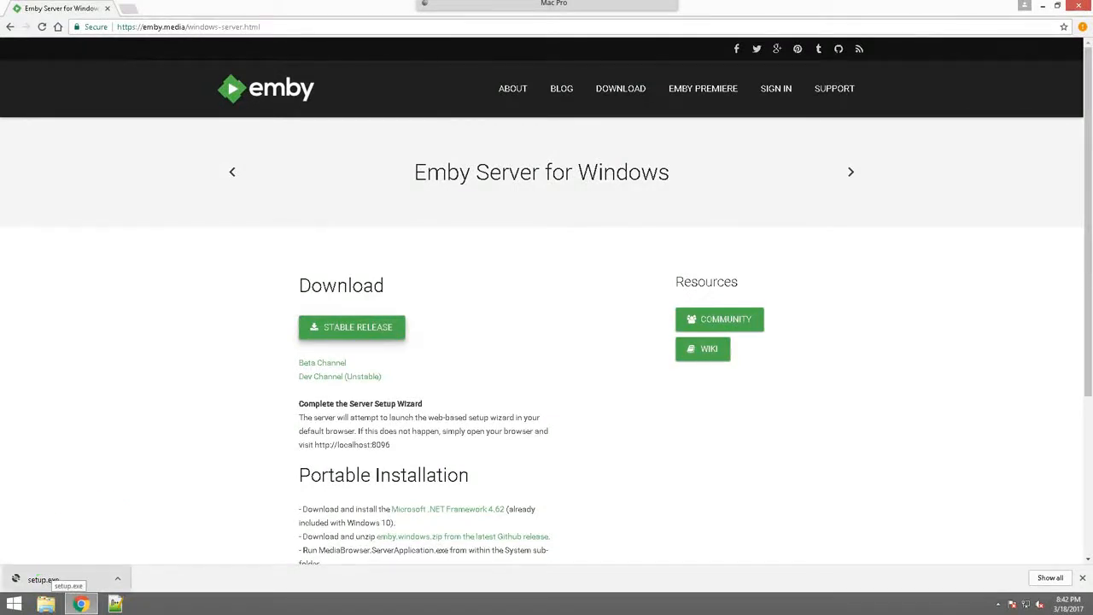
pyautogui.click(47, 580)
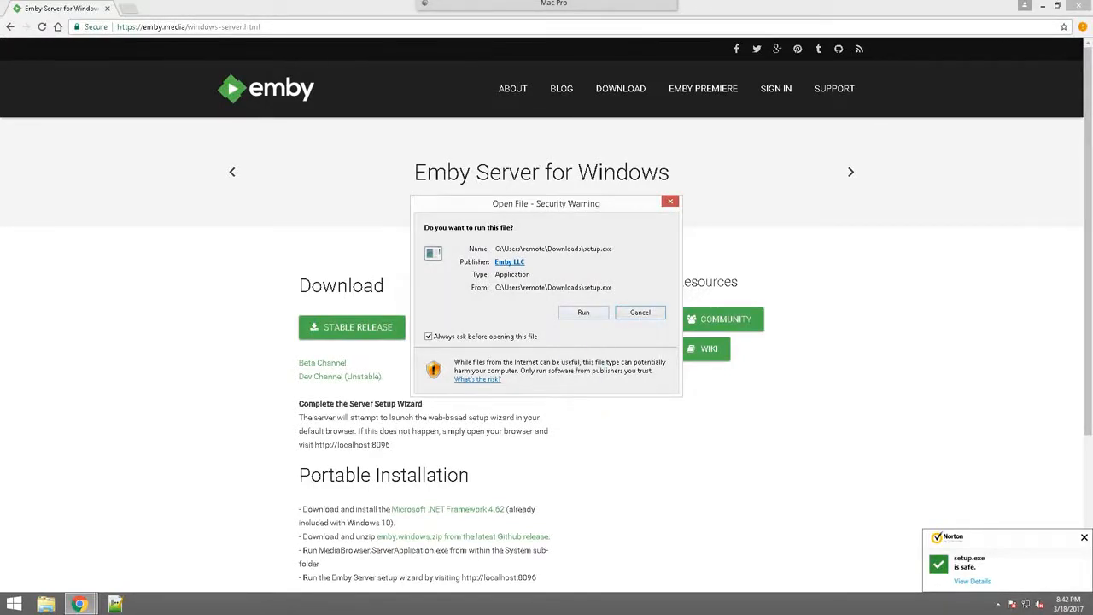
pyautogui.press('Return')
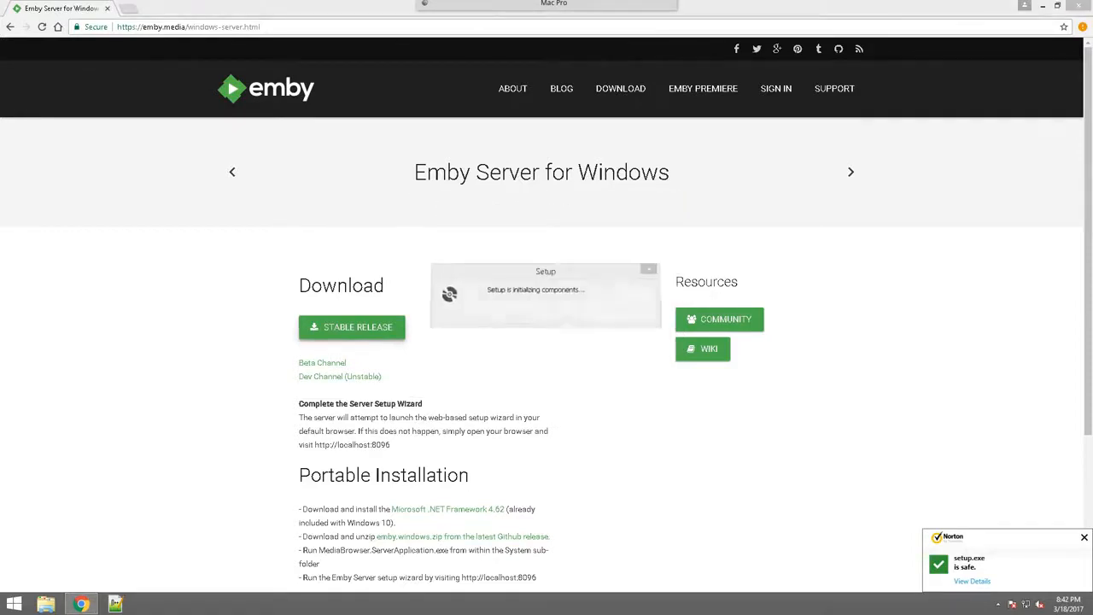
pyautogui.click(1043, 5)
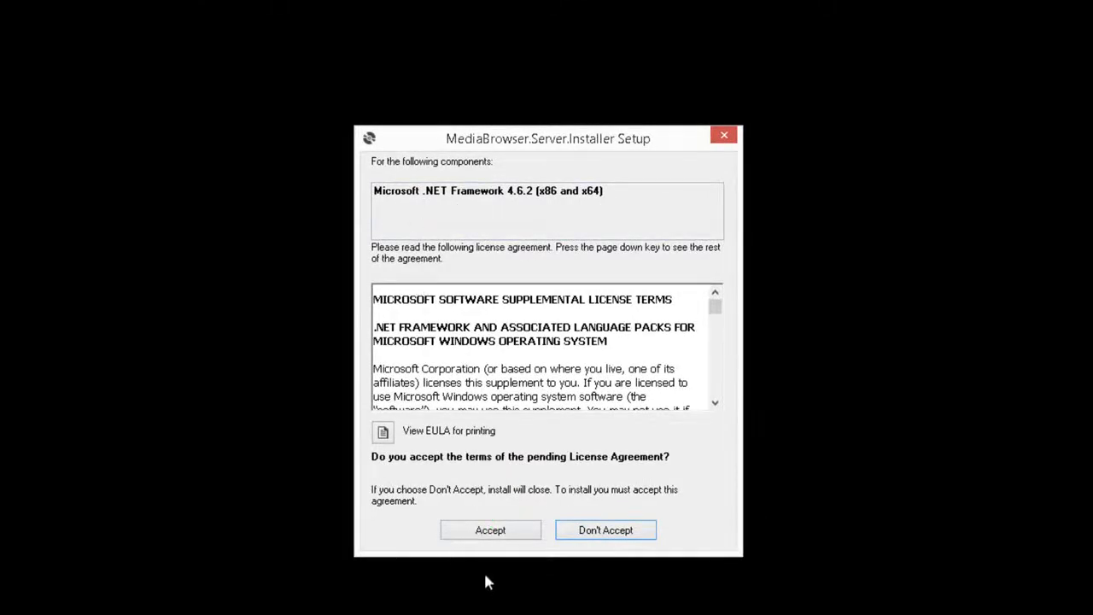
# - Accept the Microsoft .NET Framework 4.6.2 license and allow the Emby Server Installer to run
pyautogui.click(488, 530)
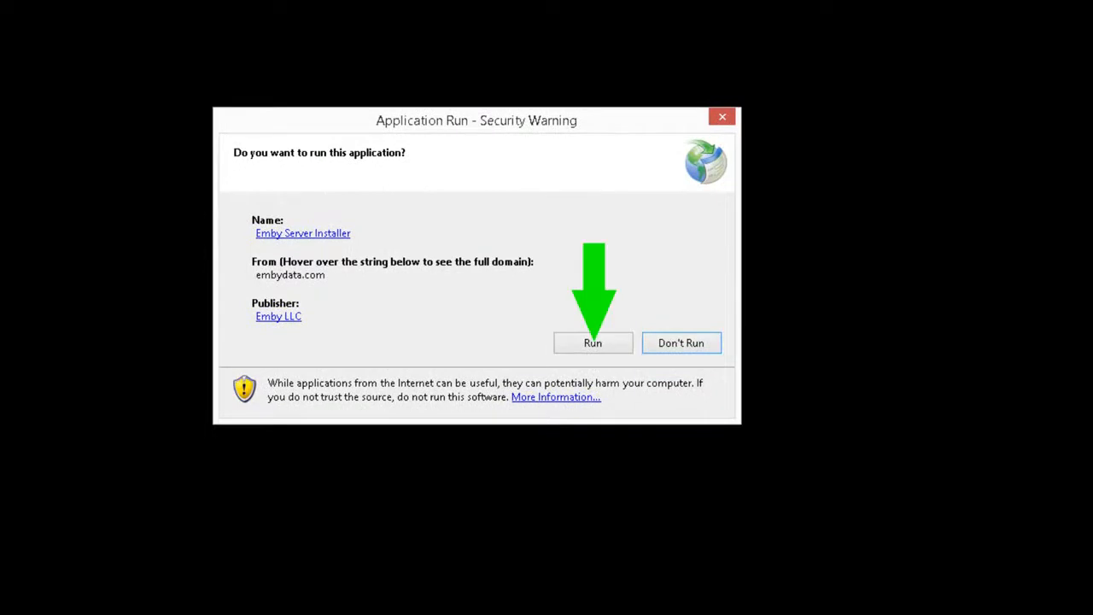
pyautogui.moveTo(368, 128); pyautogui.dragTo(385, 127)
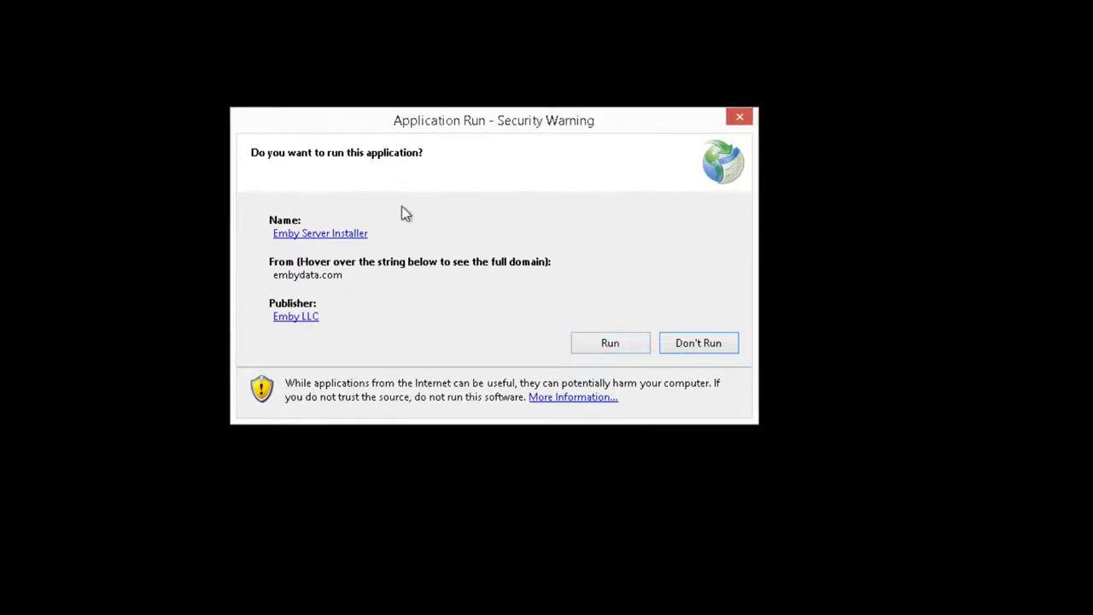
pyautogui.click(598, 344)
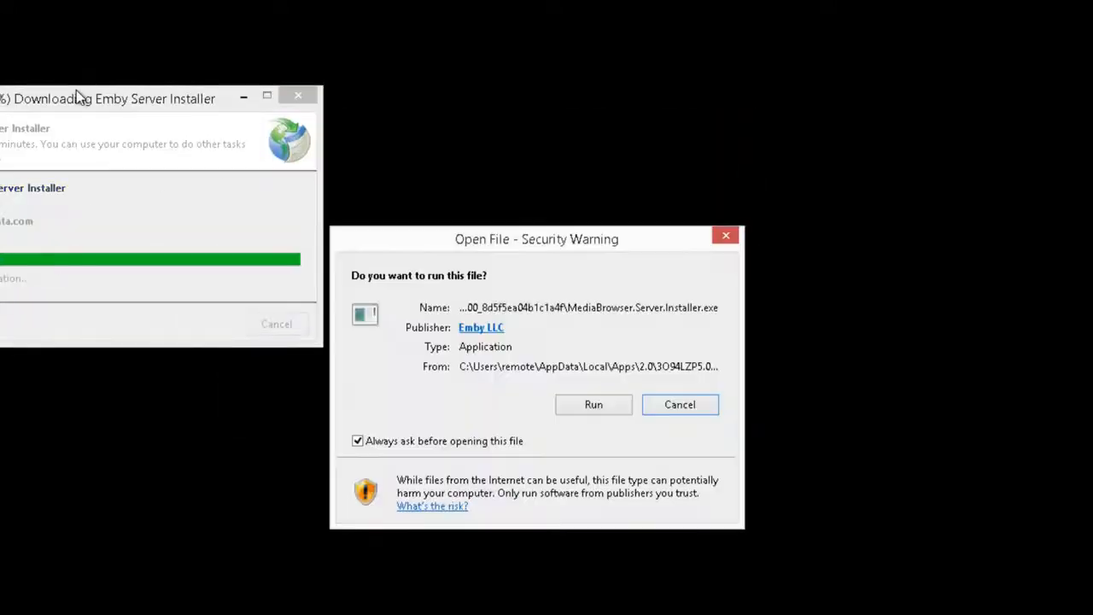
pyautogui.moveTo(80, 97); pyautogui.dragTo(324, 83)
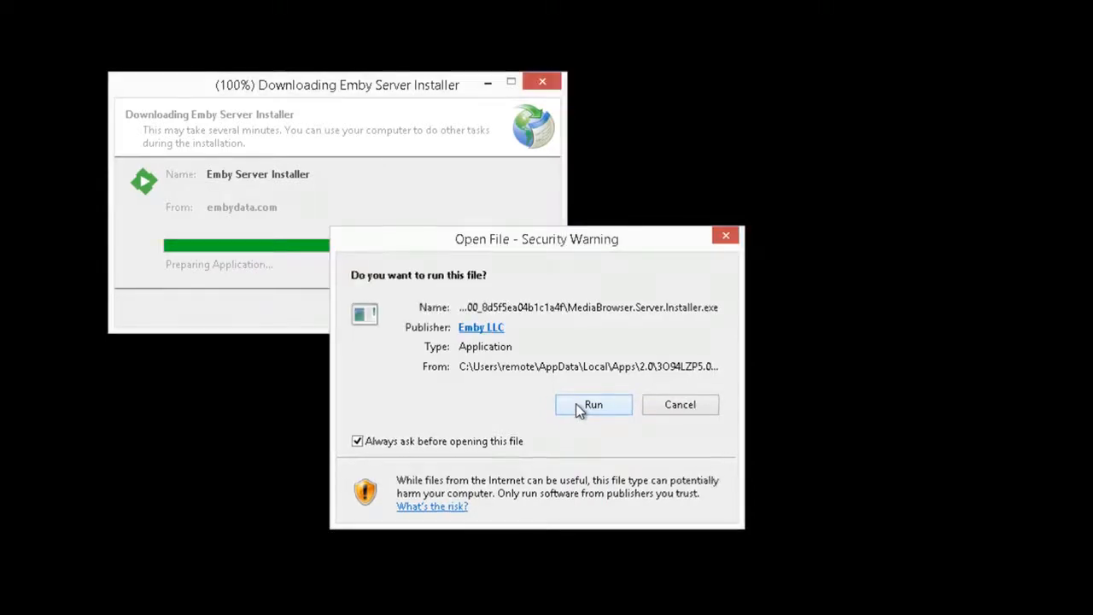
pyautogui.click(594, 404)
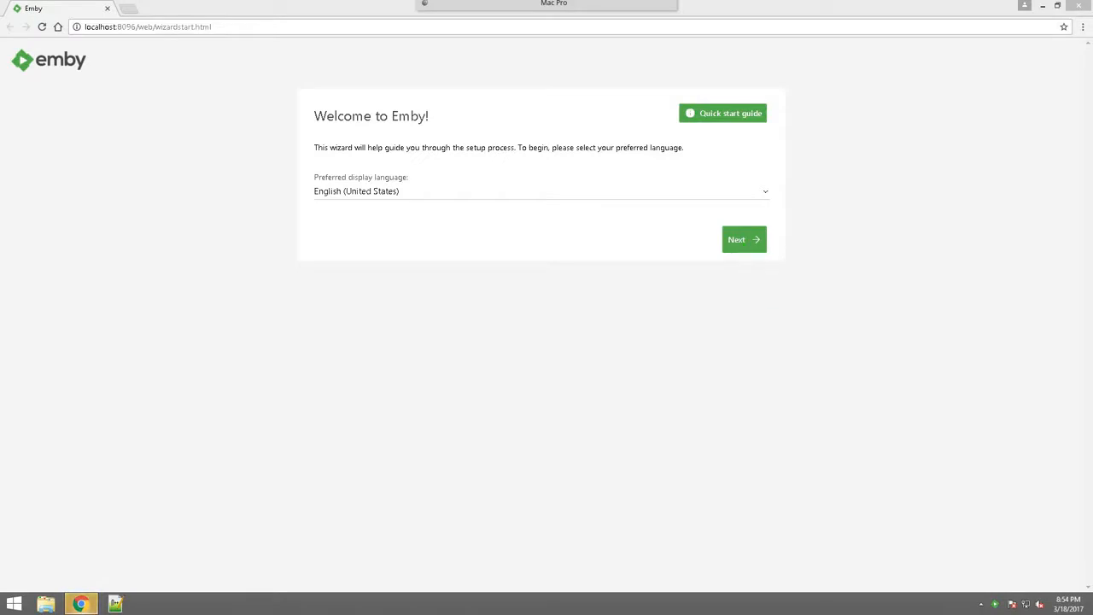
# - Accept English (United States) as display language and the prefilled first name, without linking an Emby account
pyautogui.press('Return')
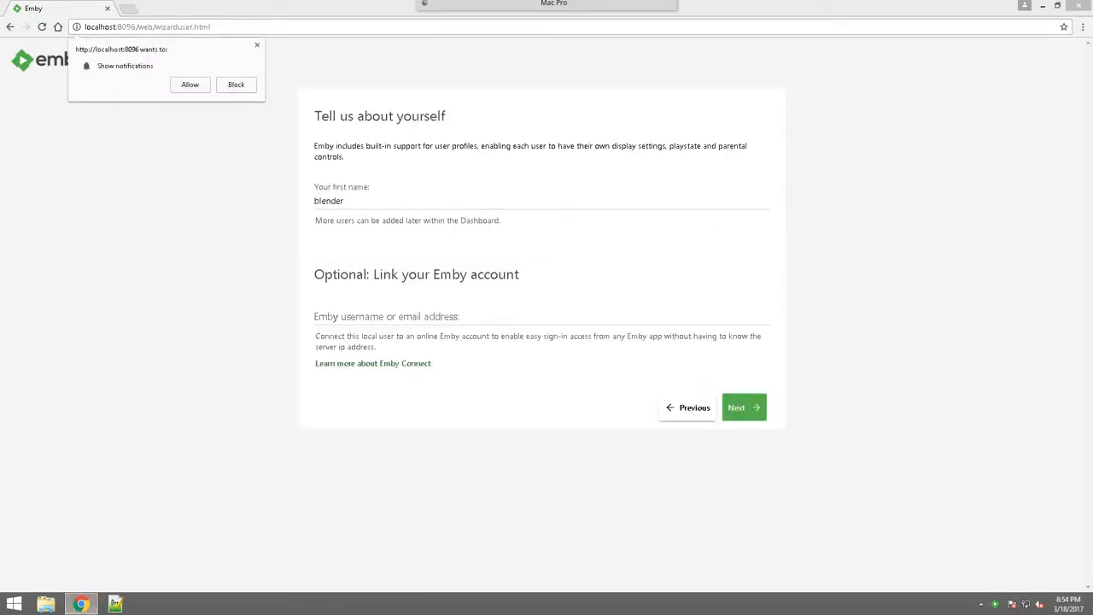
pyautogui.press('Return')
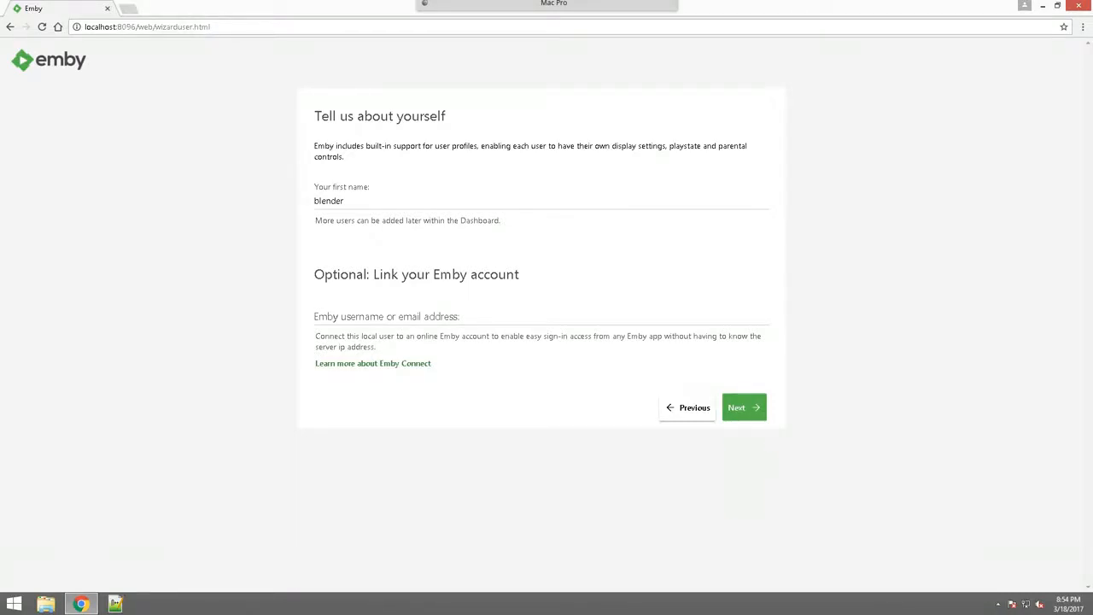
pyautogui.click(744, 407)
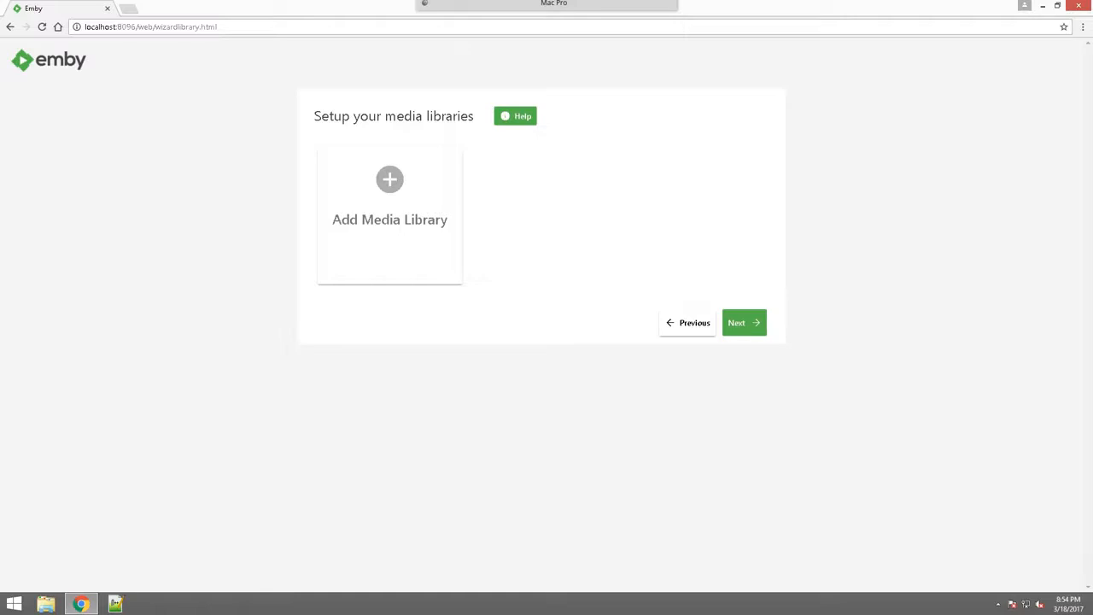
# - Continue without adding a media library, accept English and United States for metadata, and skip Live TV setup
pyautogui.click(744, 322)
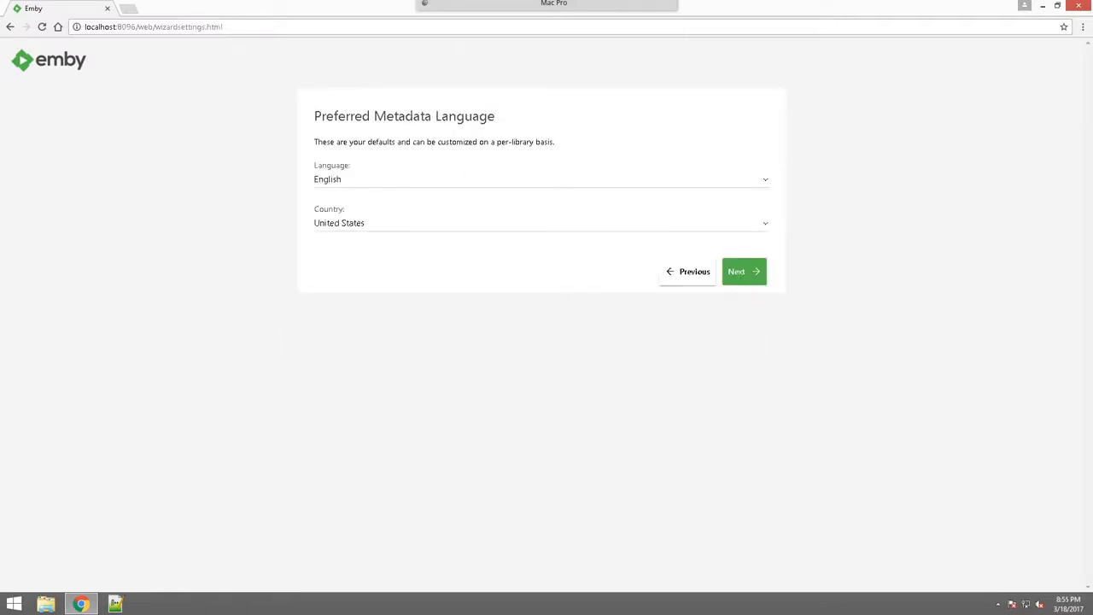
pyautogui.click(744, 272)
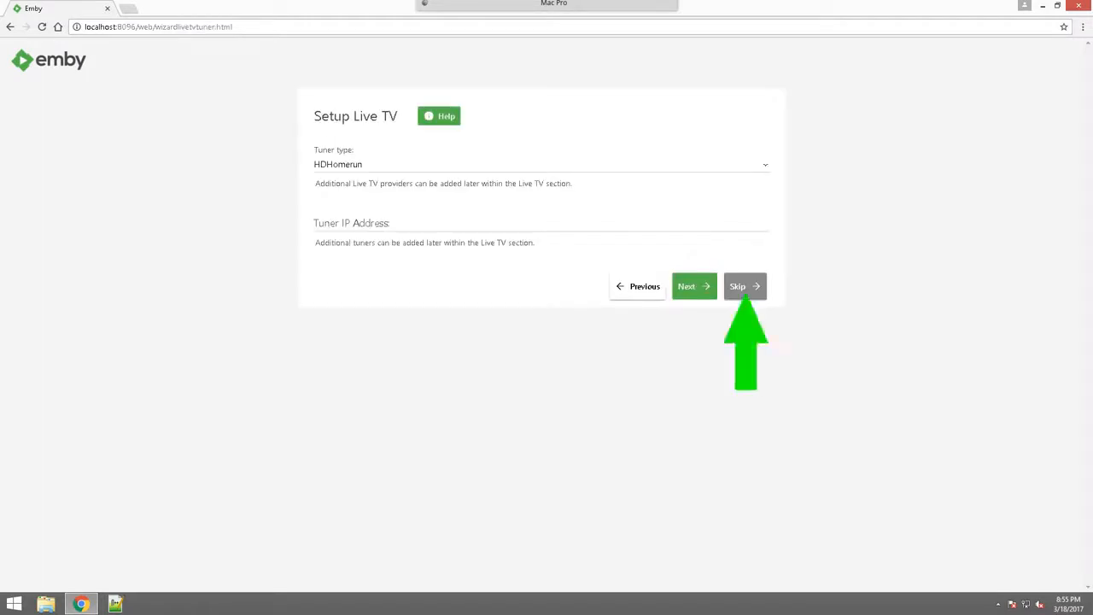
pyautogui.click(745, 286)
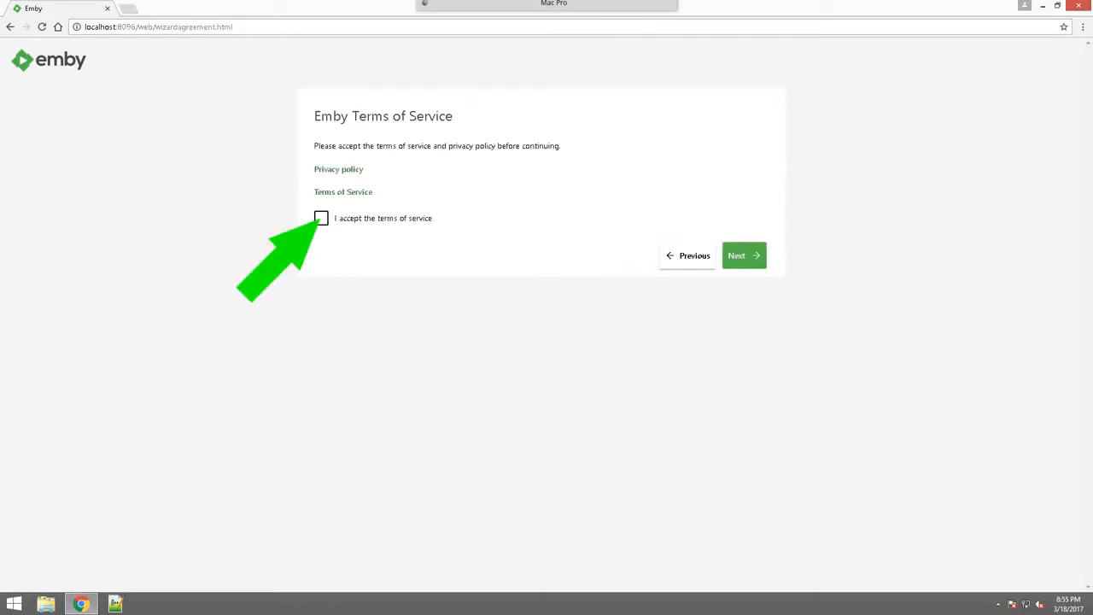
# - Accept the Emby terms of service and finish the setup wizard, closing the browser at the server dashboard
pyautogui.click(321, 218)
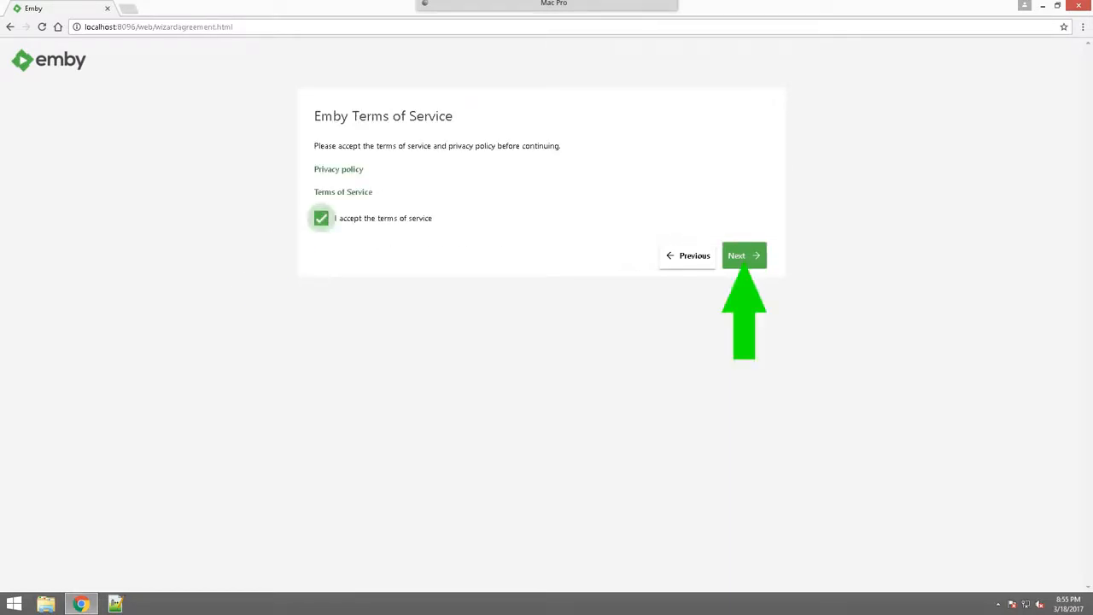
pyautogui.click(742, 255)
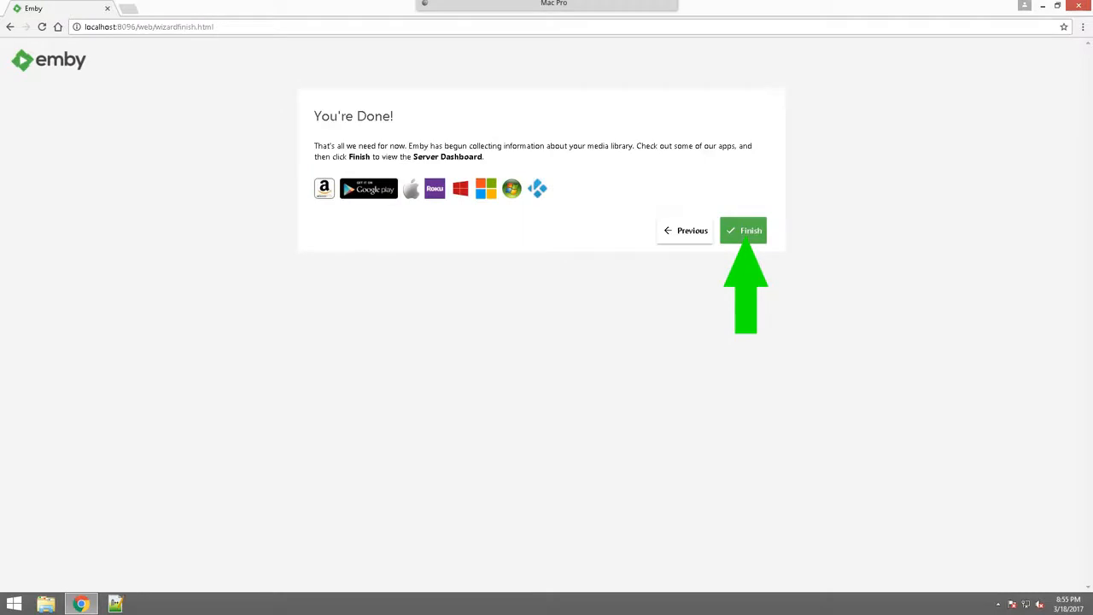
pyautogui.click(743, 231)
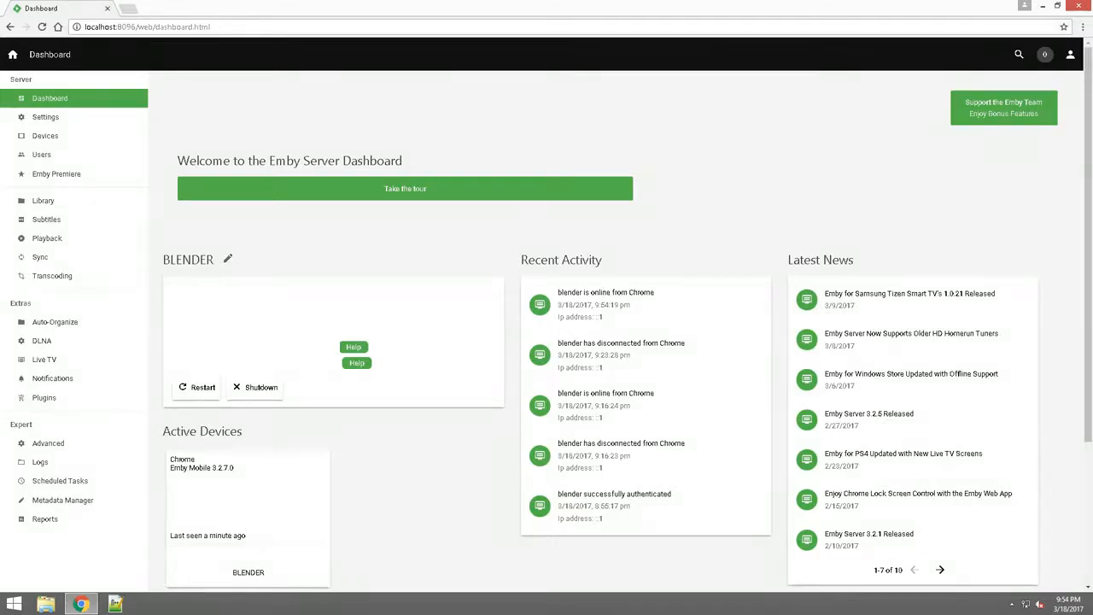
pyautogui.click(1078, 5)
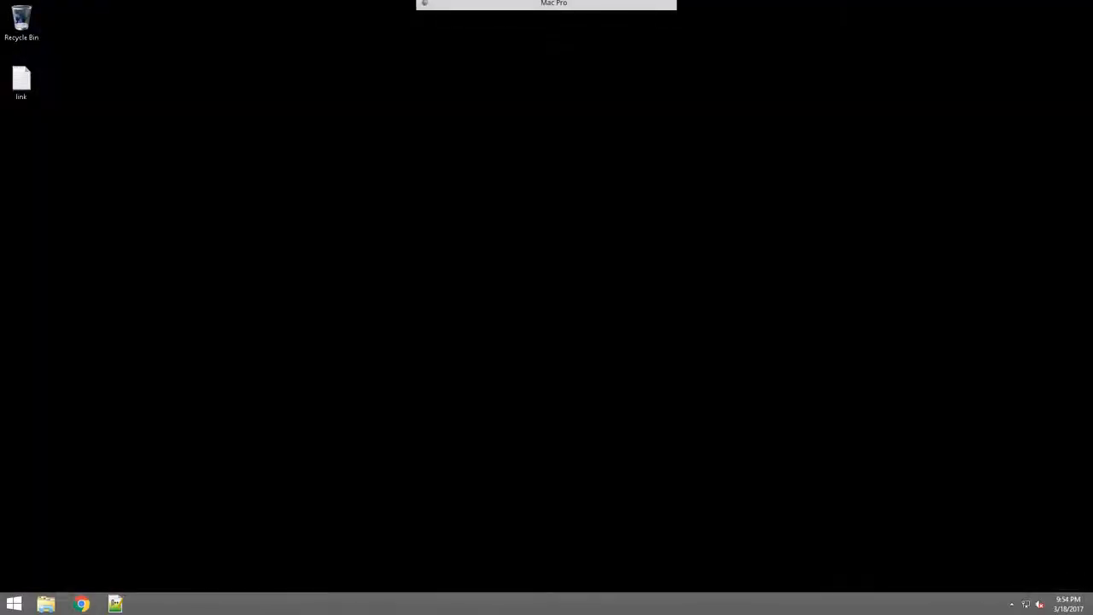
pyautogui.press('super')
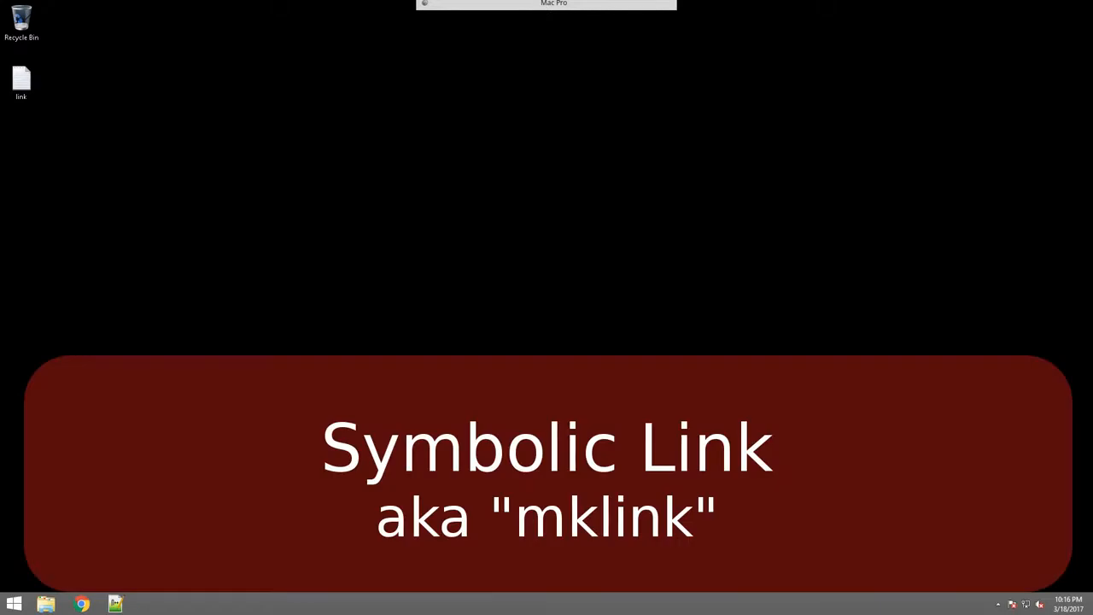
# - Open the link text file from the desktop and examine the parts of its mklink /d command for C:\Videos
pyautogui.doubleClick(21, 81)
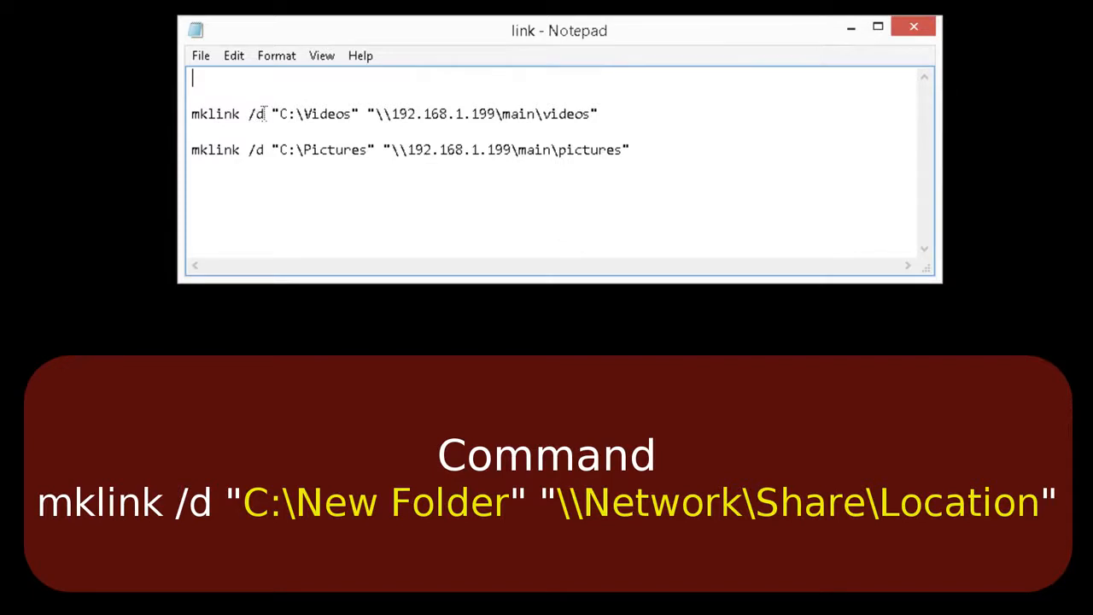
pyautogui.moveTo(248, 113); pyautogui.dragTo(265, 113)
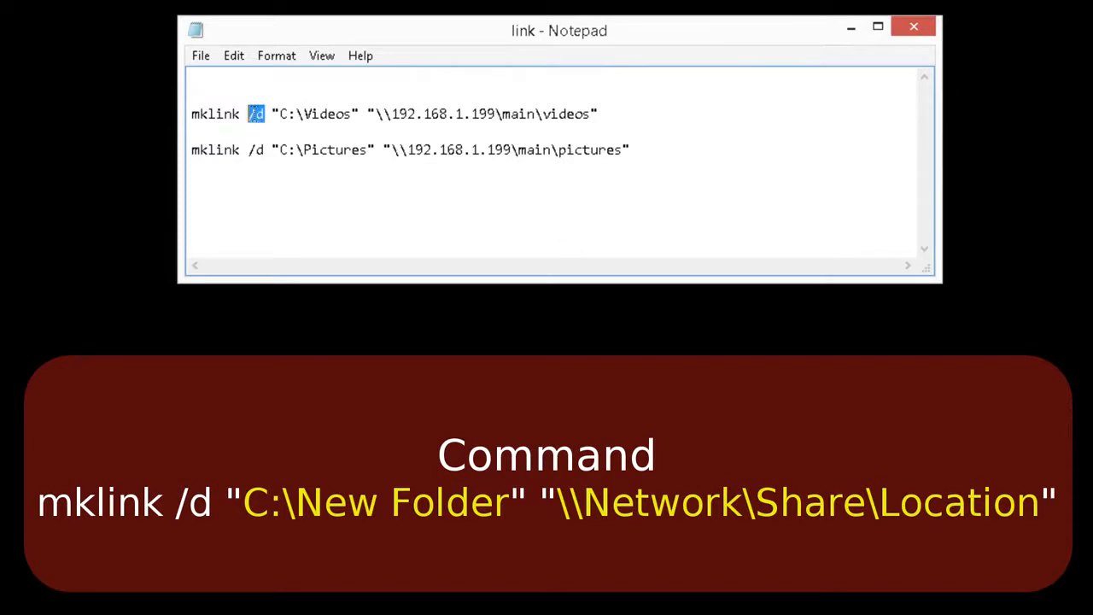
pyautogui.click(296, 114)
pyautogui.moveTo(283, 113); pyautogui.dragTo(588, 114)
pyautogui.click(345, 113)
pyautogui.click(381, 125)
pyautogui.click(426, 113)
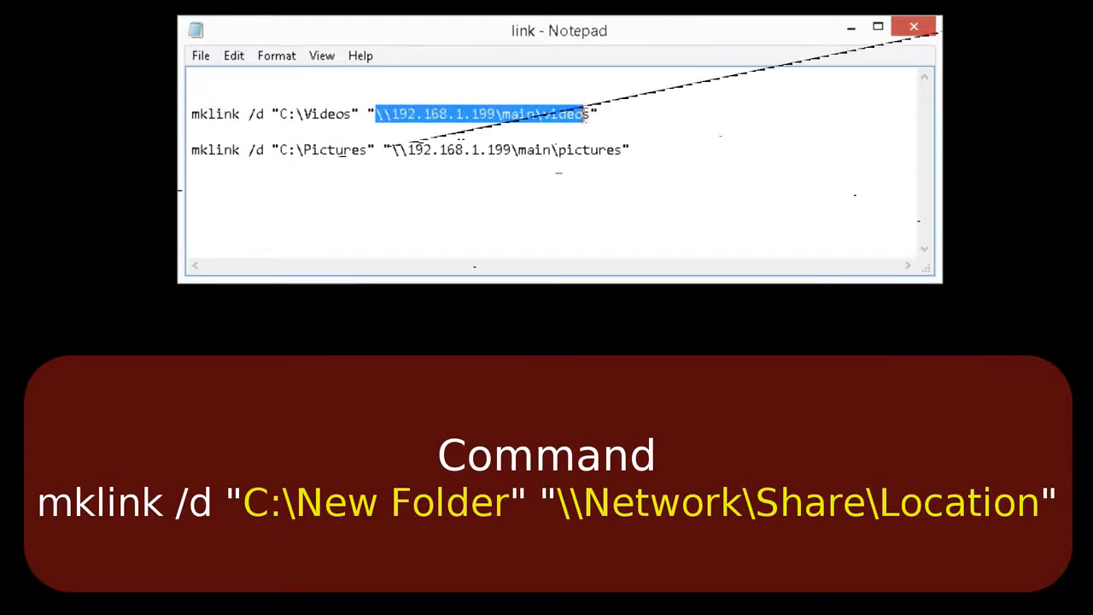
# - Examine the local folder and network share paths in the mklink /d command for C:\Pictures
pyautogui.click(191, 131)
pyautogui.moveTo(193, 149); pyautogui.dragTo(357, 152)
pyautogui.click(362, 151)
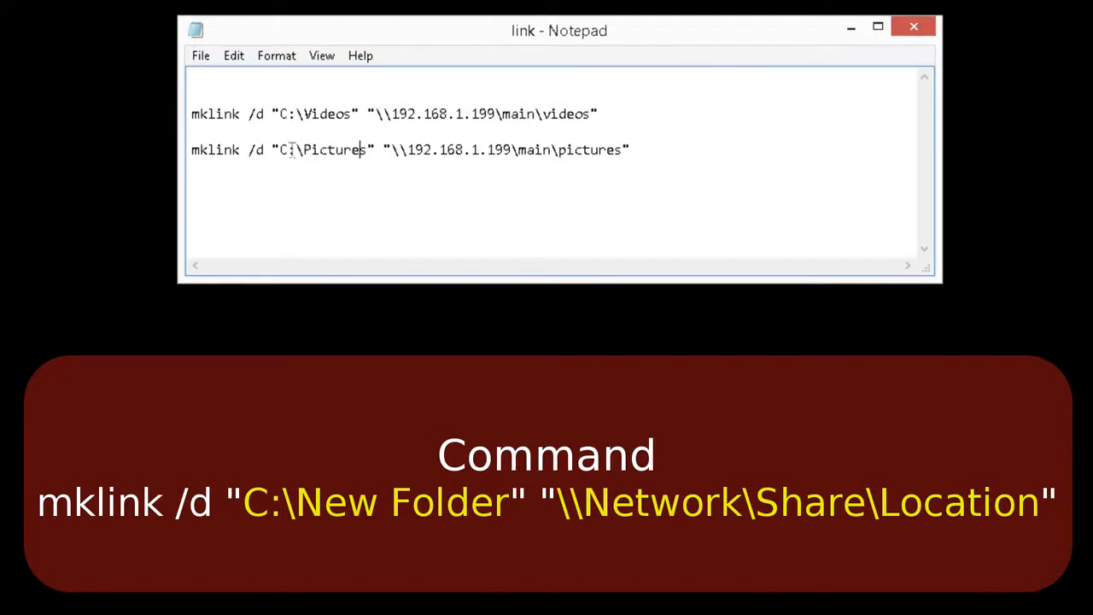
pyautogui.moveTo(281, 150); pyautogui.dragTo(369, 150)
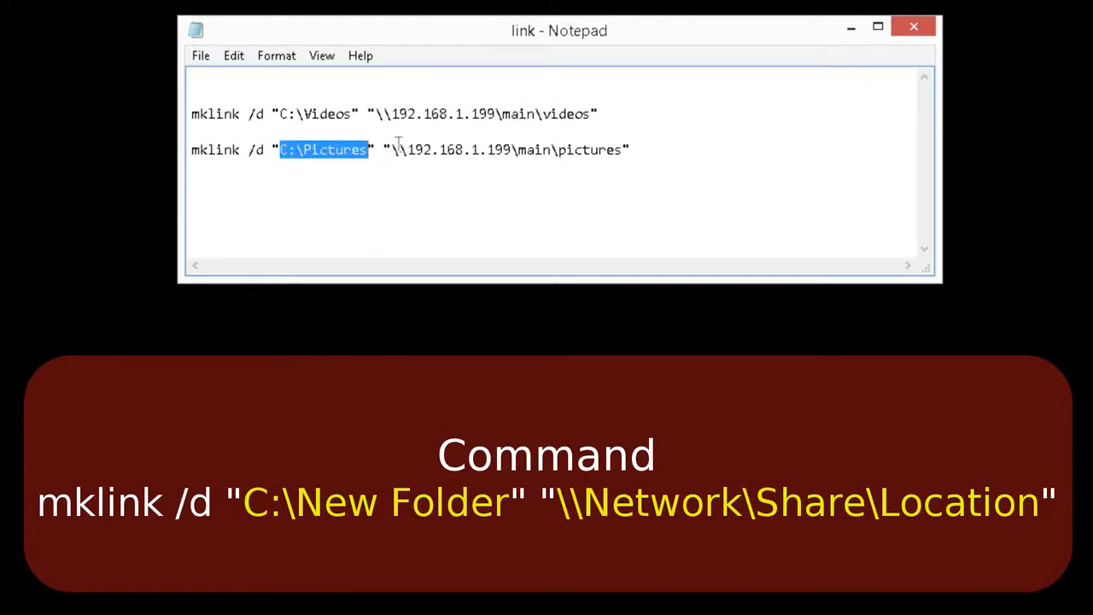
pyautogui.moveTo(392, 149); pyautogui.dragTo(626, 154)
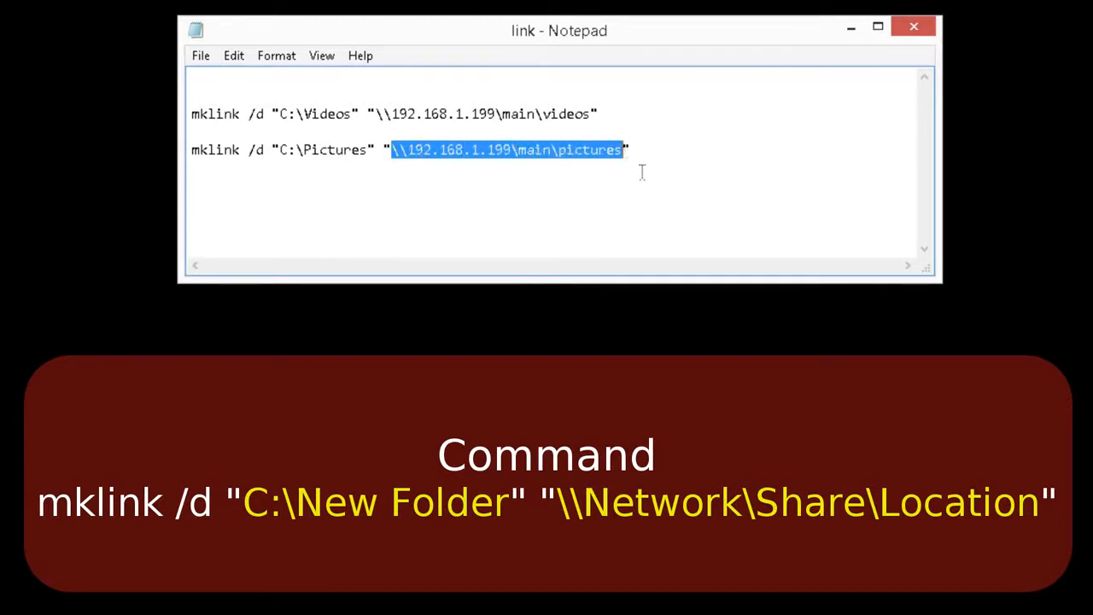
pyautogui.click(640, 171)
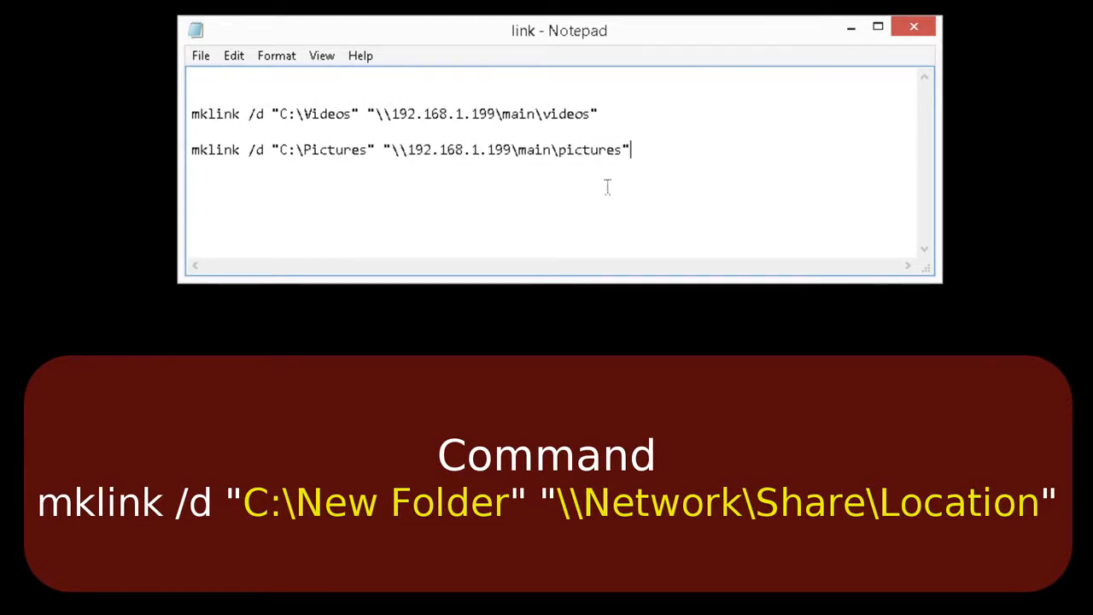
pyautogui.click(181, 323)
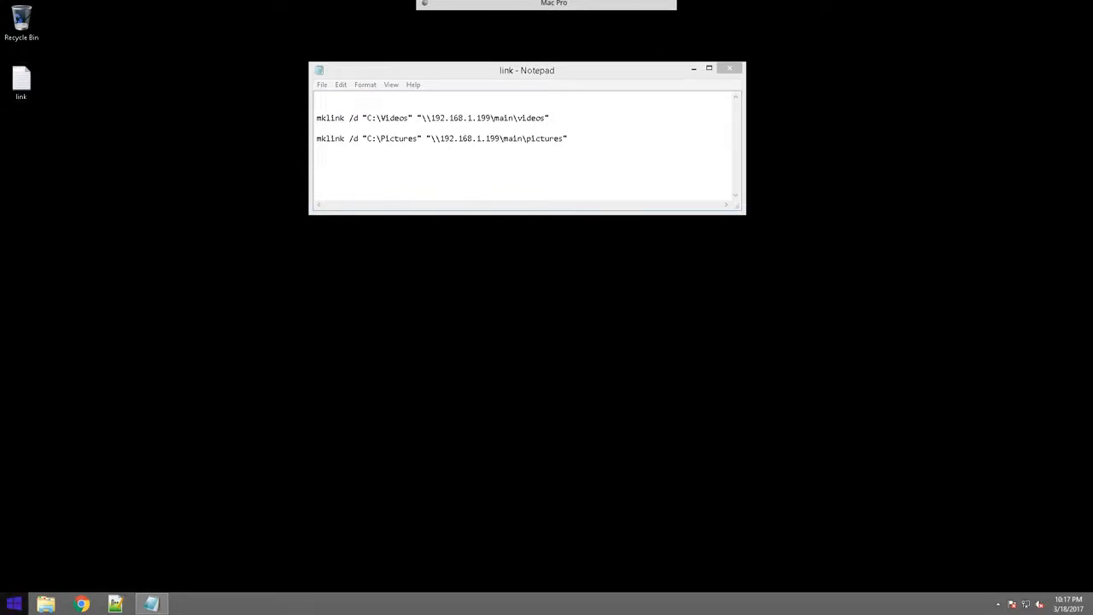
# - Search for Command Prompt and run it as administrator
pyautogui.click(13, 603)
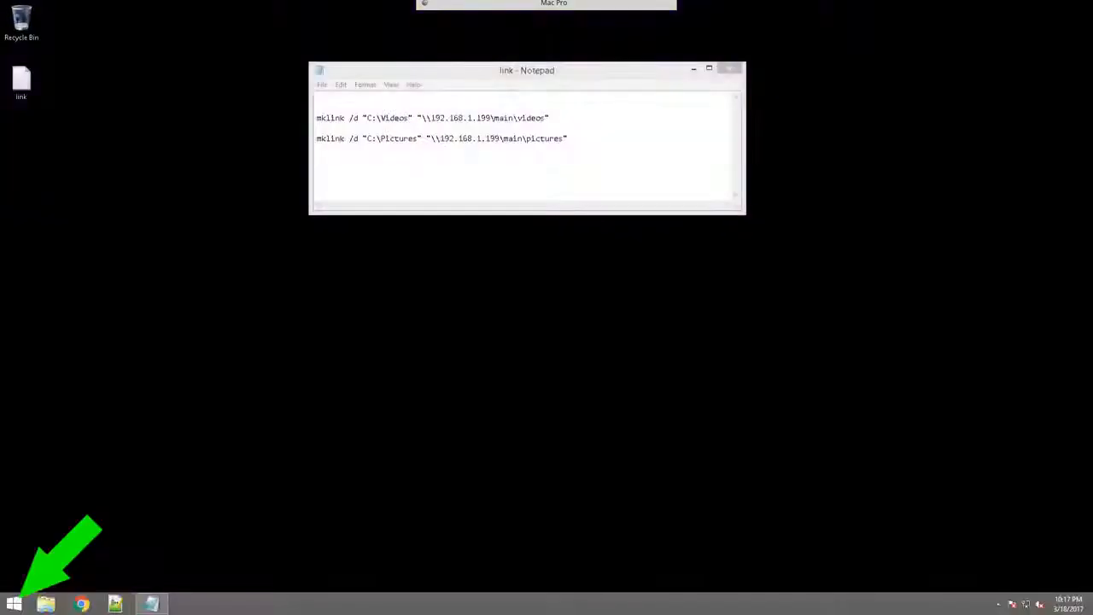
pyautogui.rightClick(14, 603)
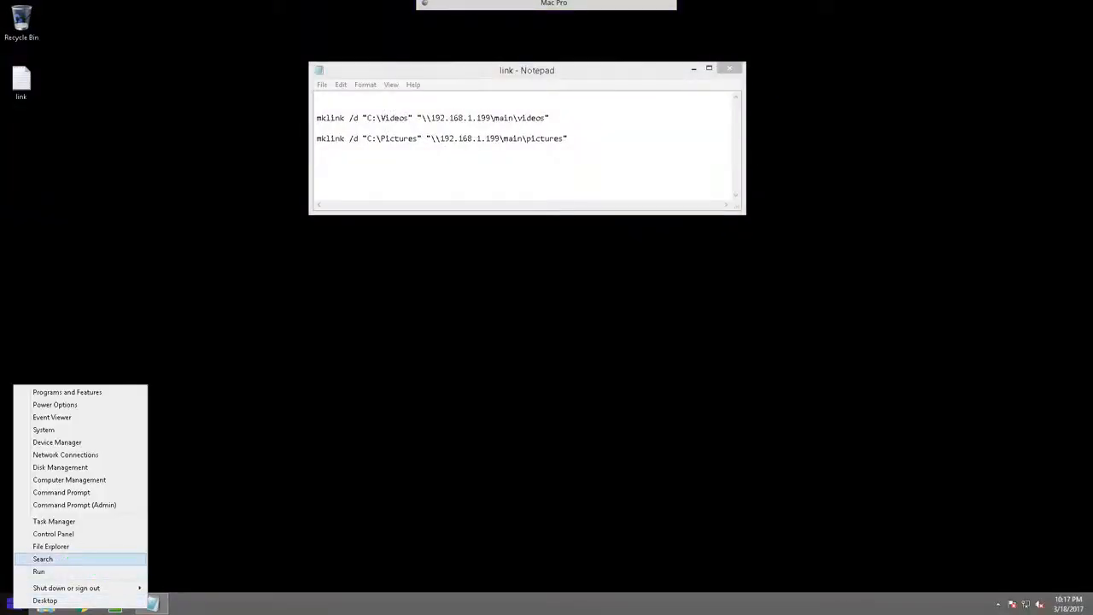
pyautogui.click(43, 558)
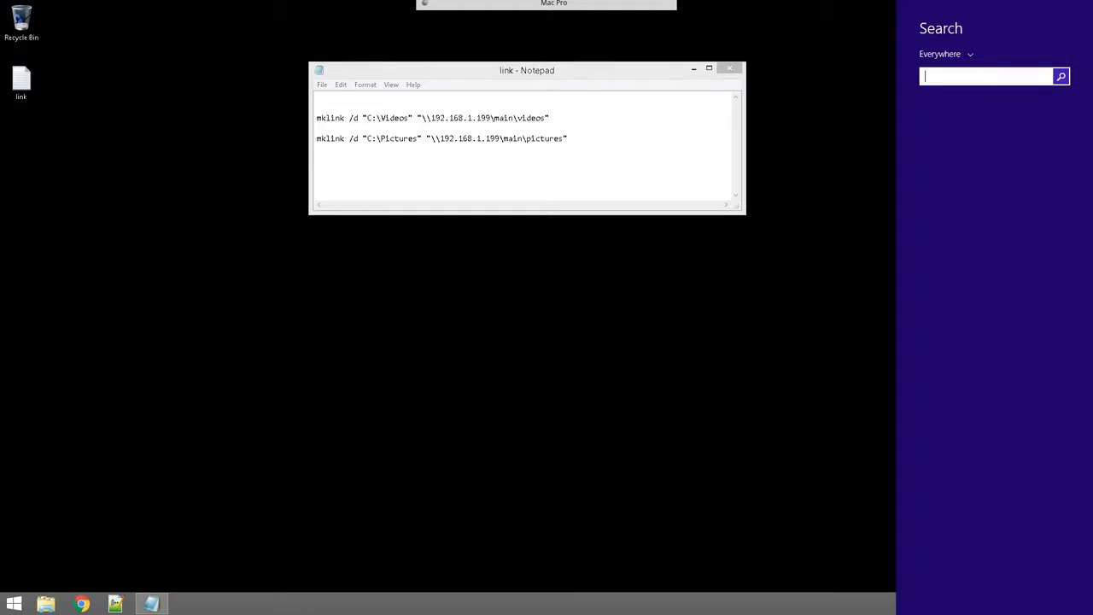
pyautogui.write('command Prompt')
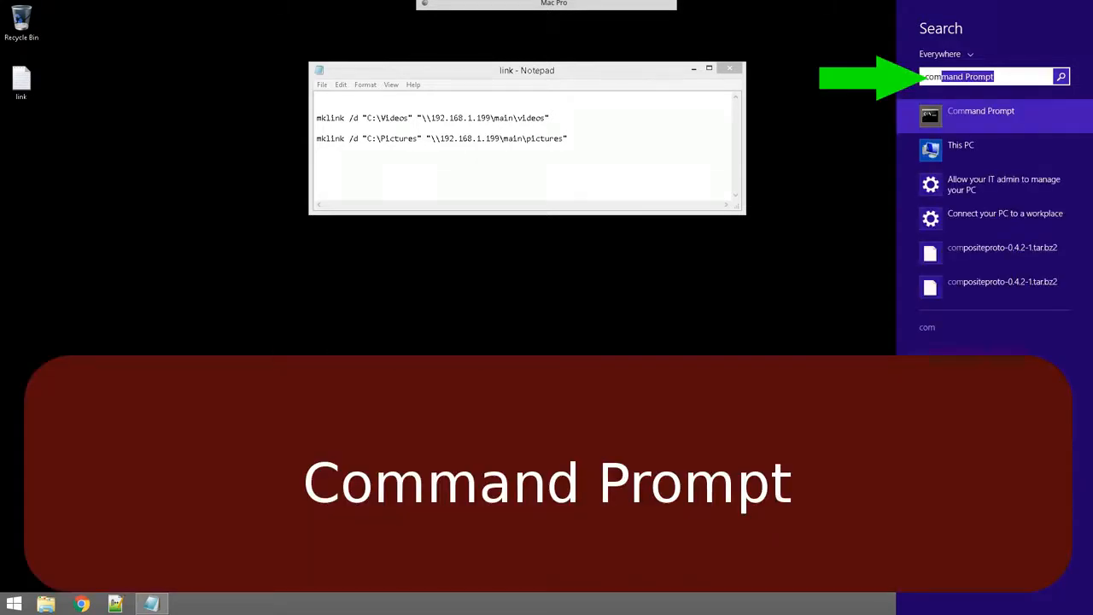
pyautogui.hotkey('shift', 'F10')
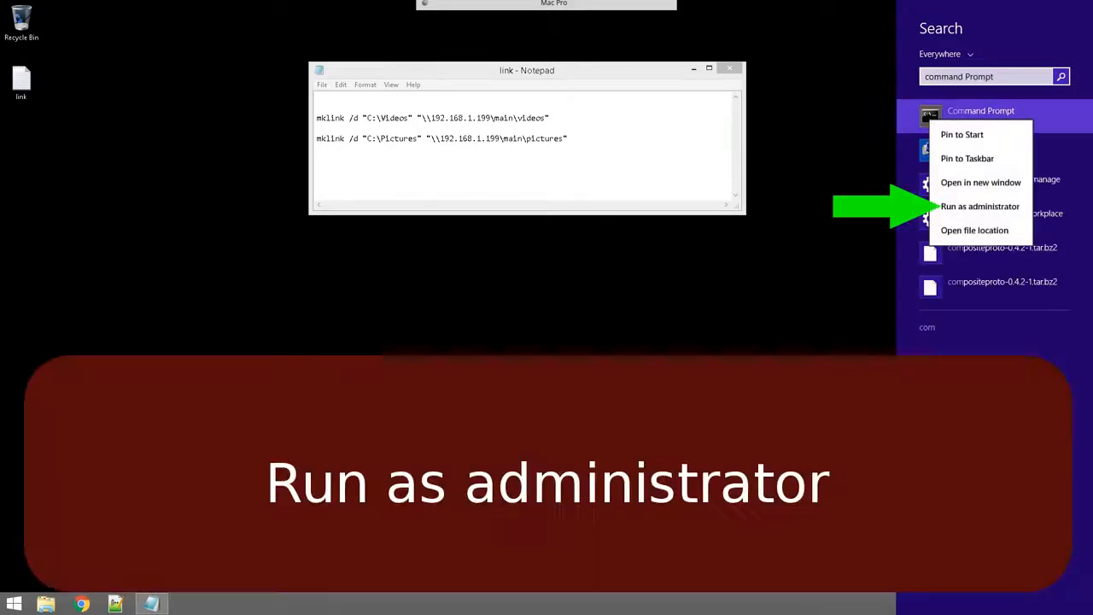
pyautogui.press('Down')
pyautogui.press('Down')
pyautogui.press('Down')
pyautogui.press('Down')
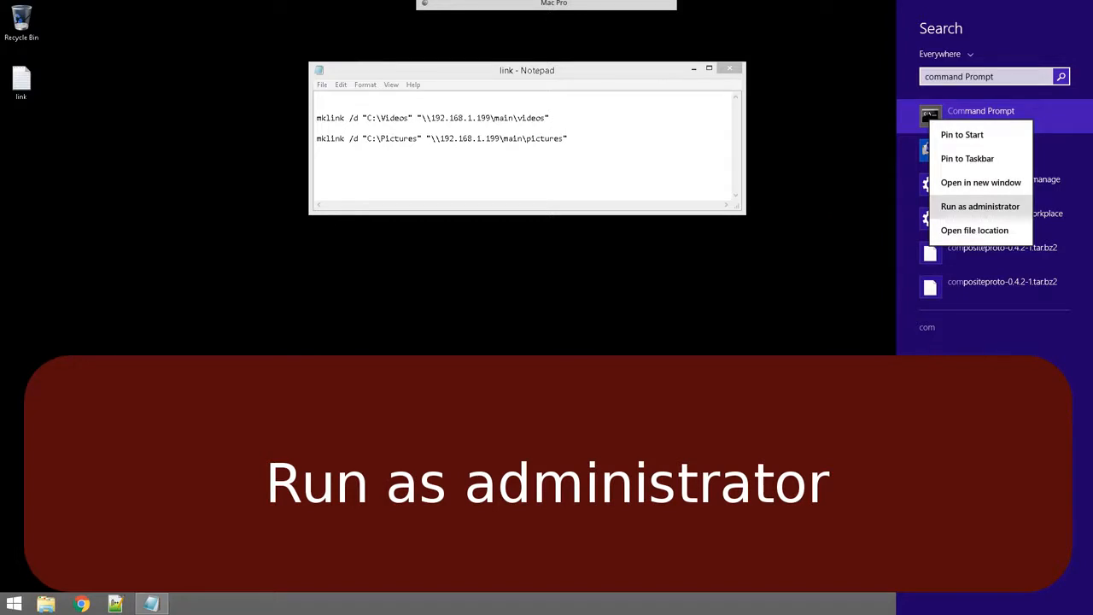
pyautogui.press('Return')
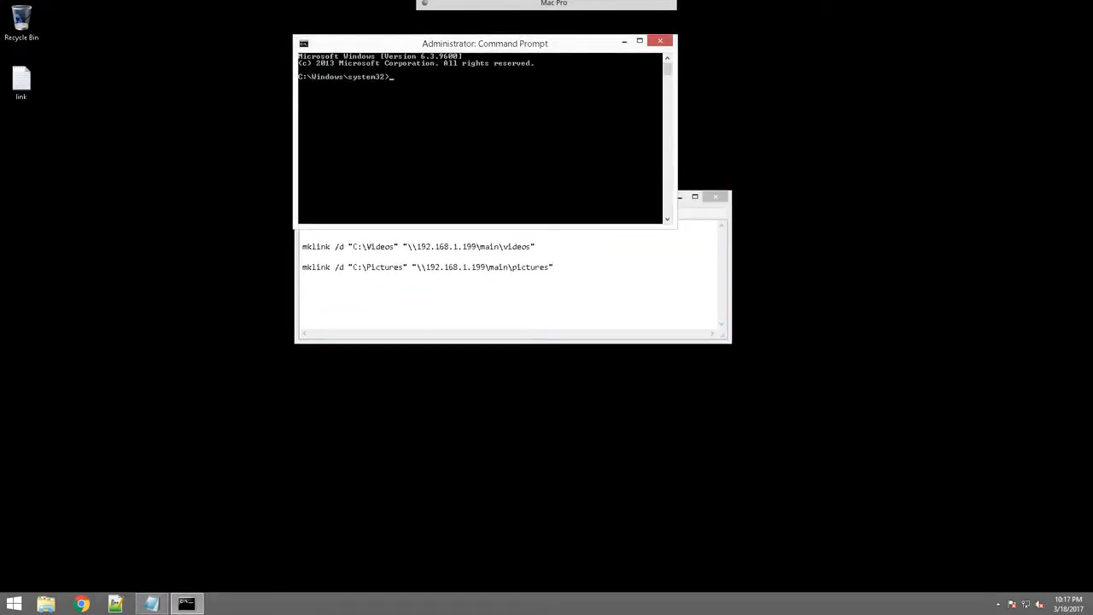
# - Show the contents of Local Disk (C:) in File Explorer, and bring the administrator Command Prompt and the link text file back in front
pyautogui.click(46, 604)
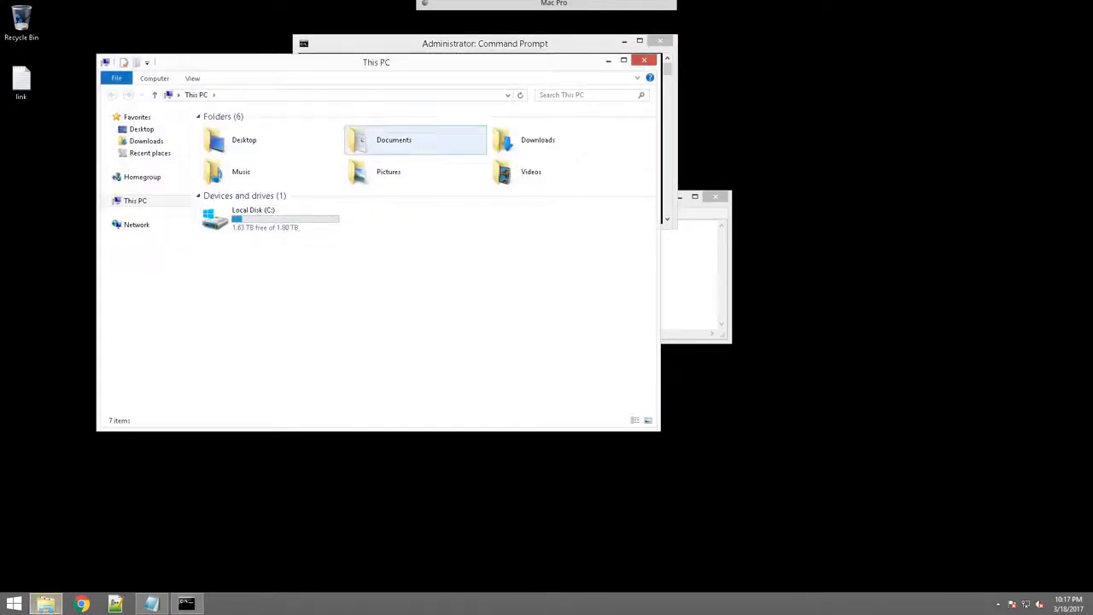
pyautogui.click(257, 217)
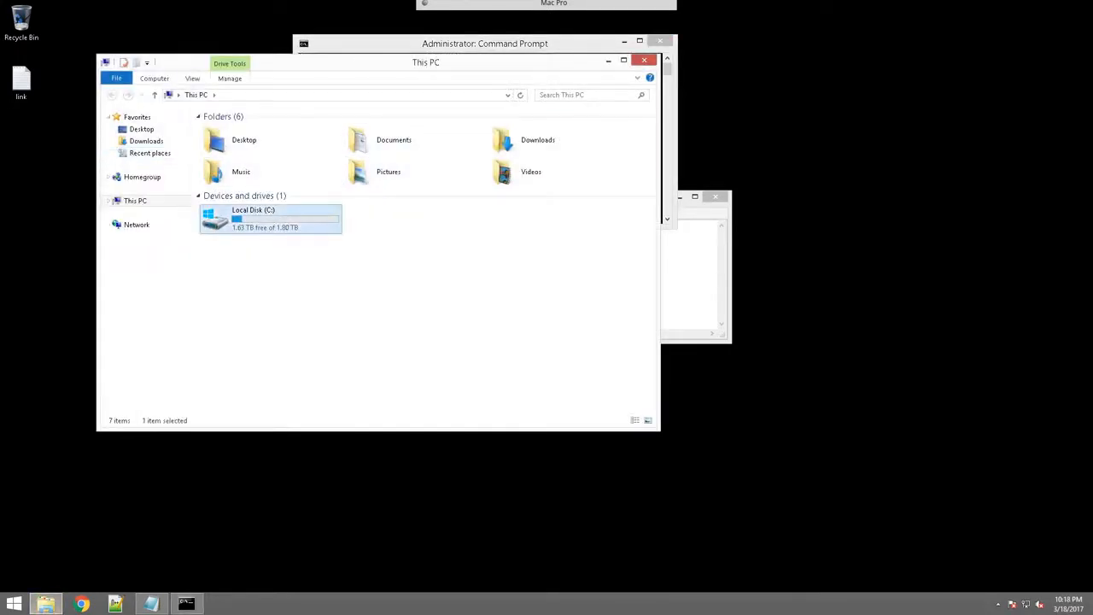
pyautogui.press('Return')
pyautogui.hotkey('alt', 'Tab')
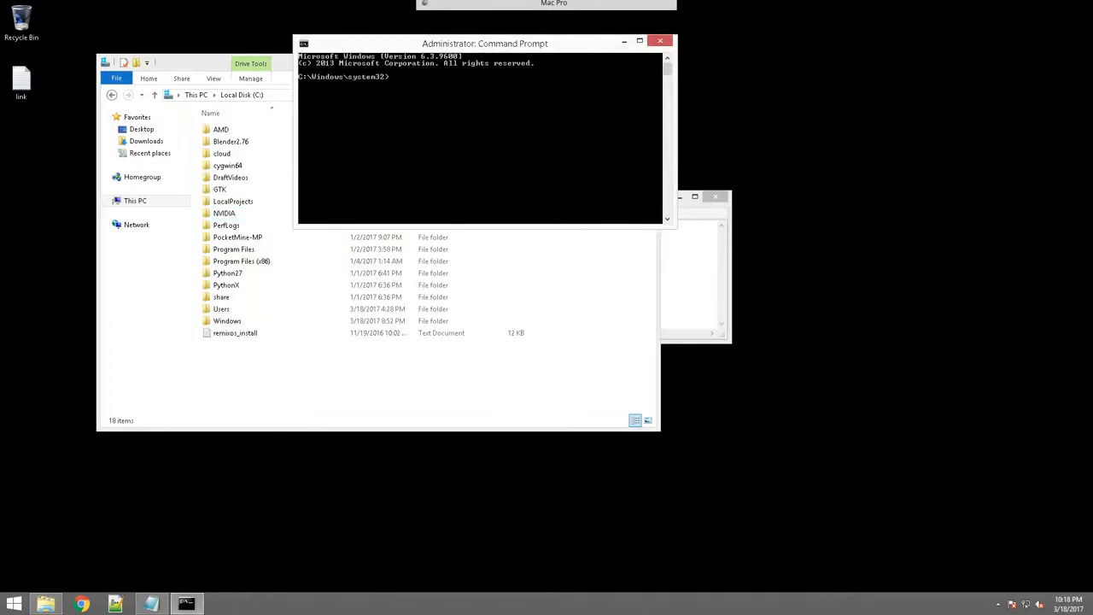
pyautogui.hotkey('alt', 'Tab')
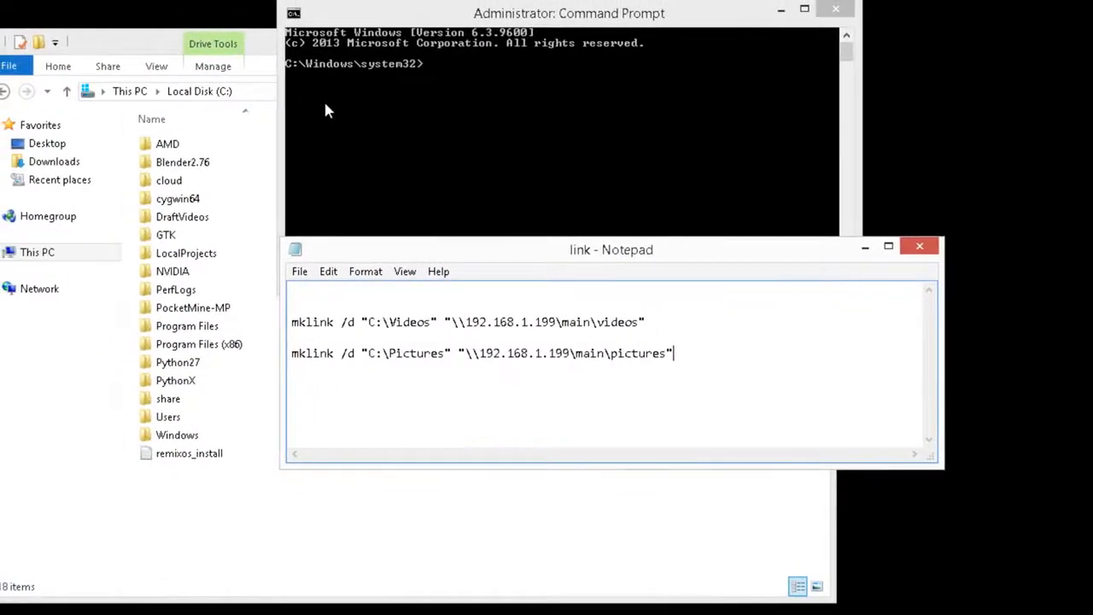
# - Run mklink /d "C:\Videos" "\\192.168.1.199\main\videos" in Command Prompt, and check the linked Videos folder's contents in File Explorer
pyautogui.click(472, 116)
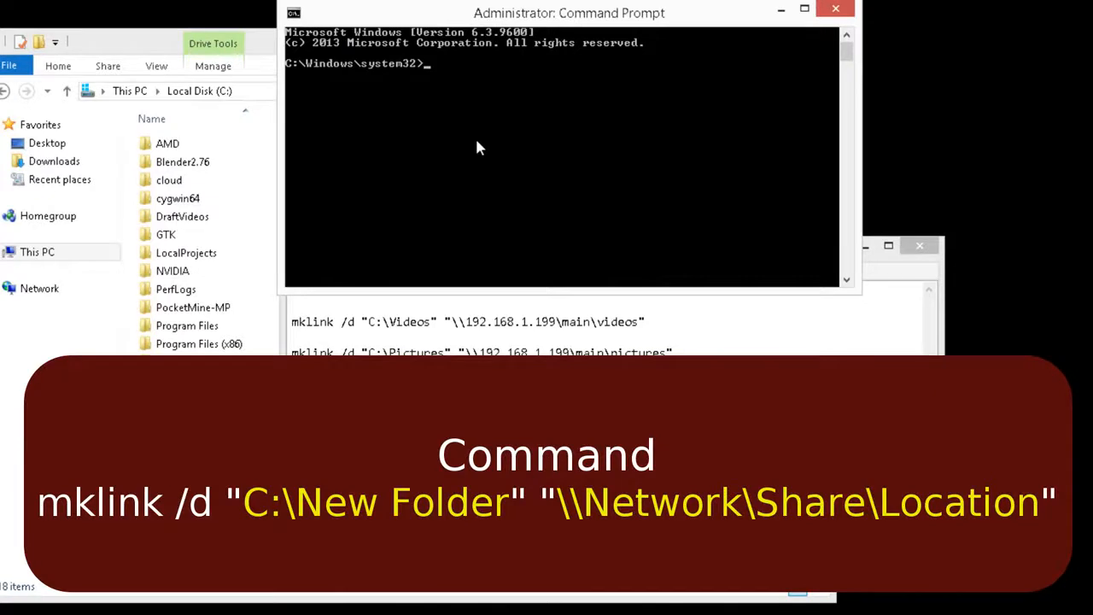
pyautogui.write('mklink /d')
pyautogui.write('"C:\\')
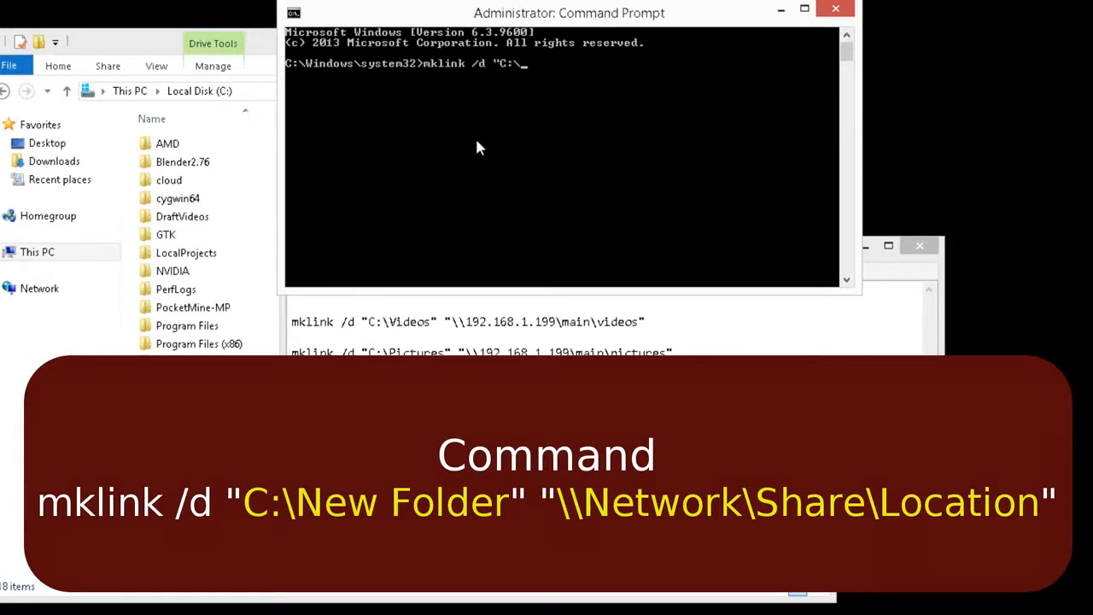
pyautogui.write('Videos" "\\\\192.168')
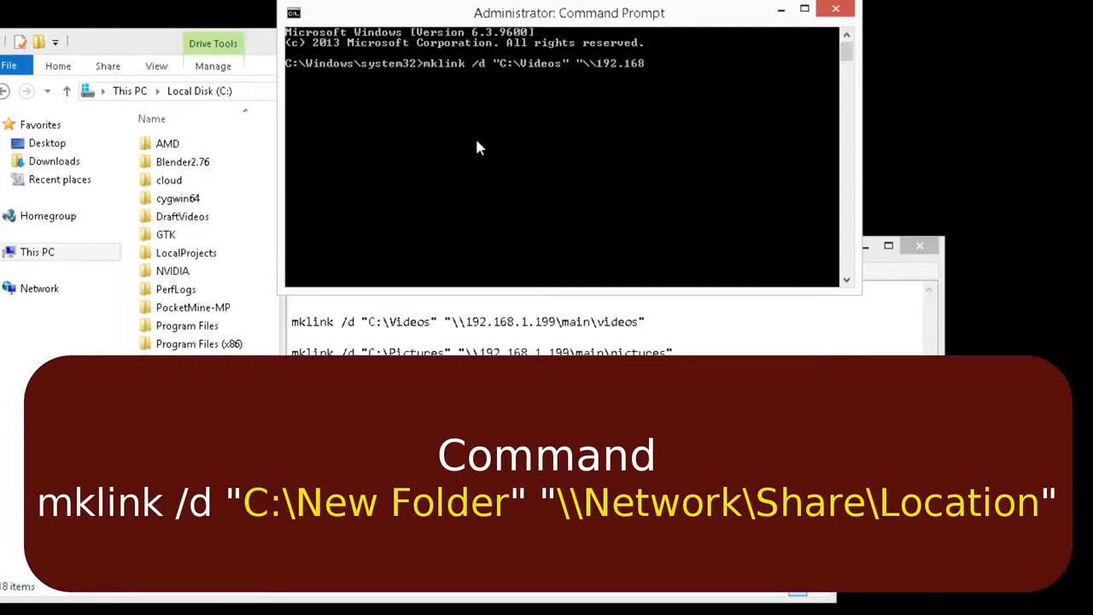
pyautogui.write('.1.199\\main\\v')
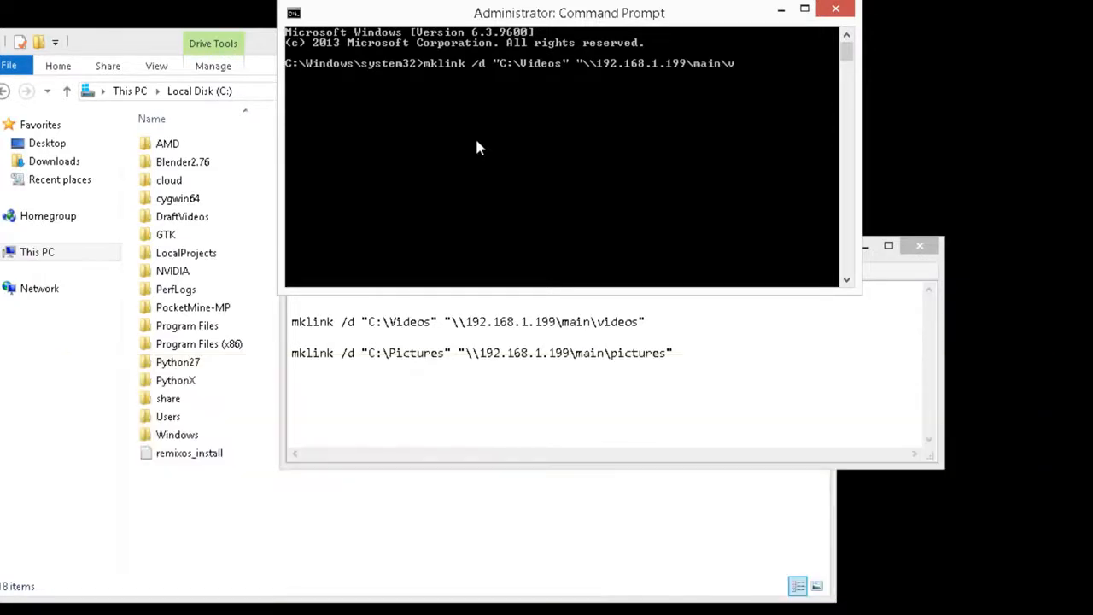
pyautogui.write('ideos"')
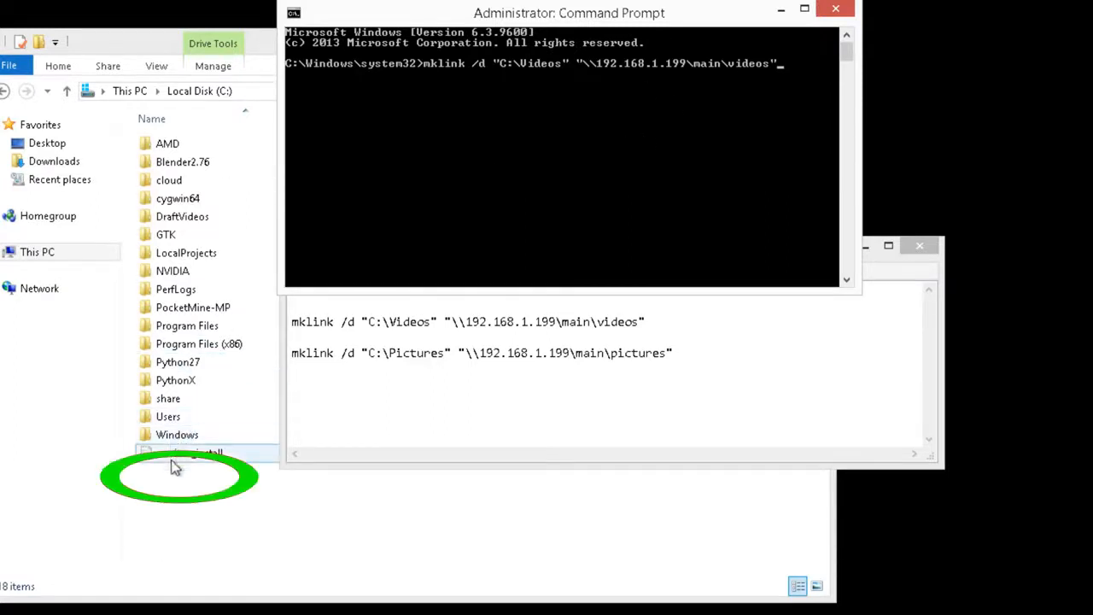
pyautogui.press('Return')
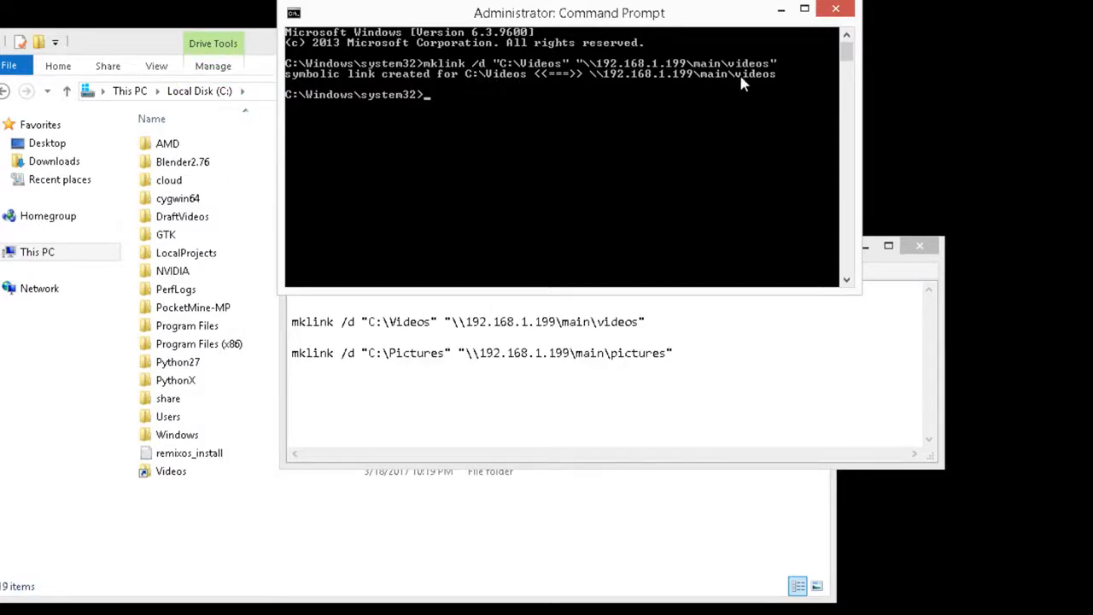
pyautogui.doubleClick(171, 472)
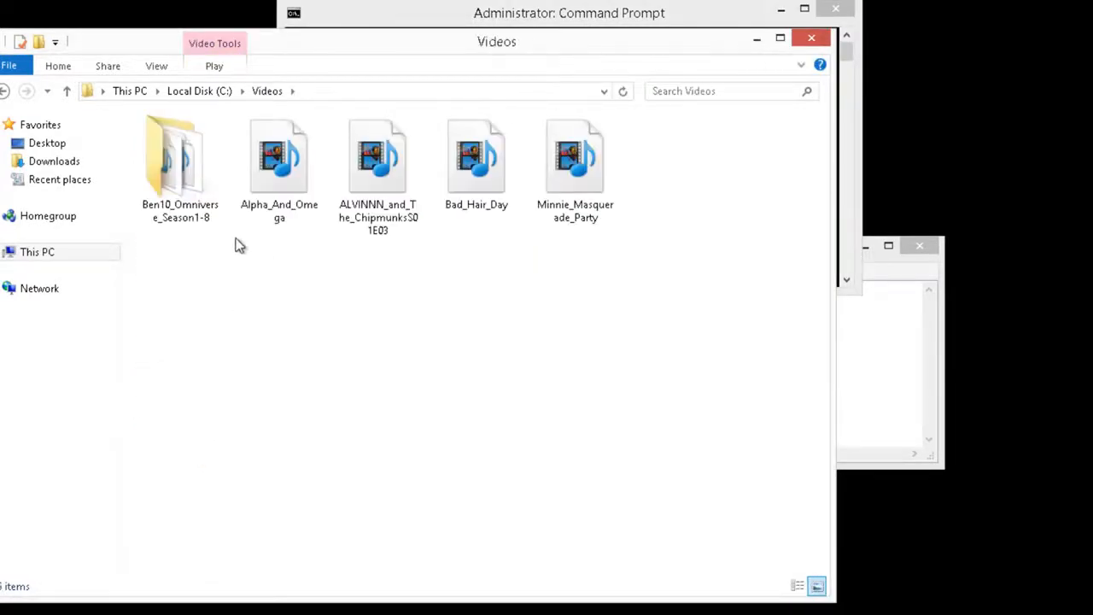
pyautogui.click(68, 90)
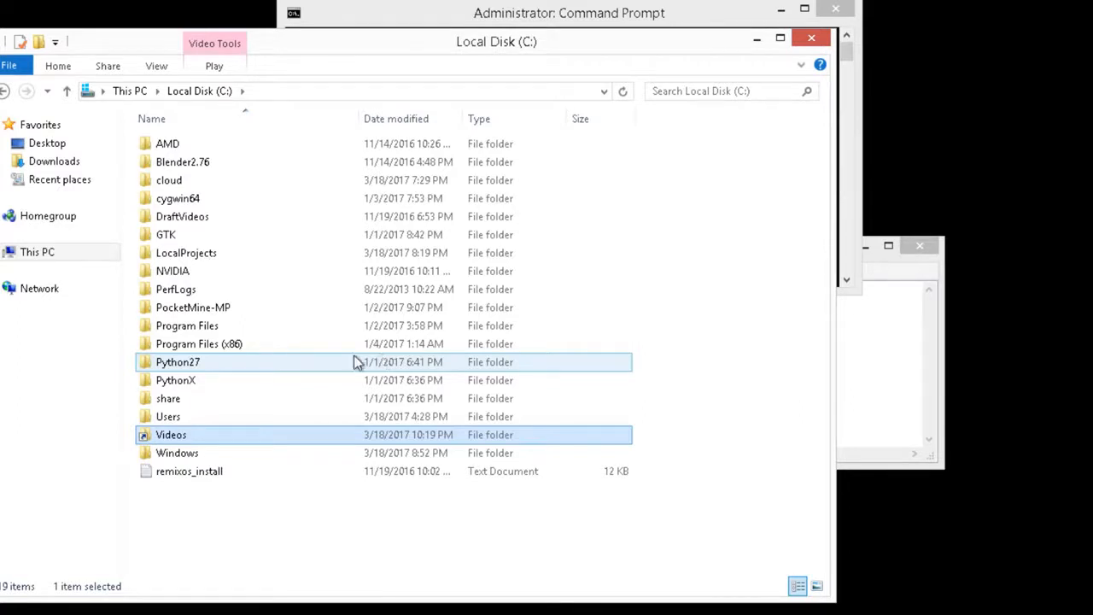
# - Copy the mklink /d command linking "C:\Pictures" to "\\192.168.1.199\main\pictures" from the link text file and run it in Command Prompt
pyautogui.click(884, 366)
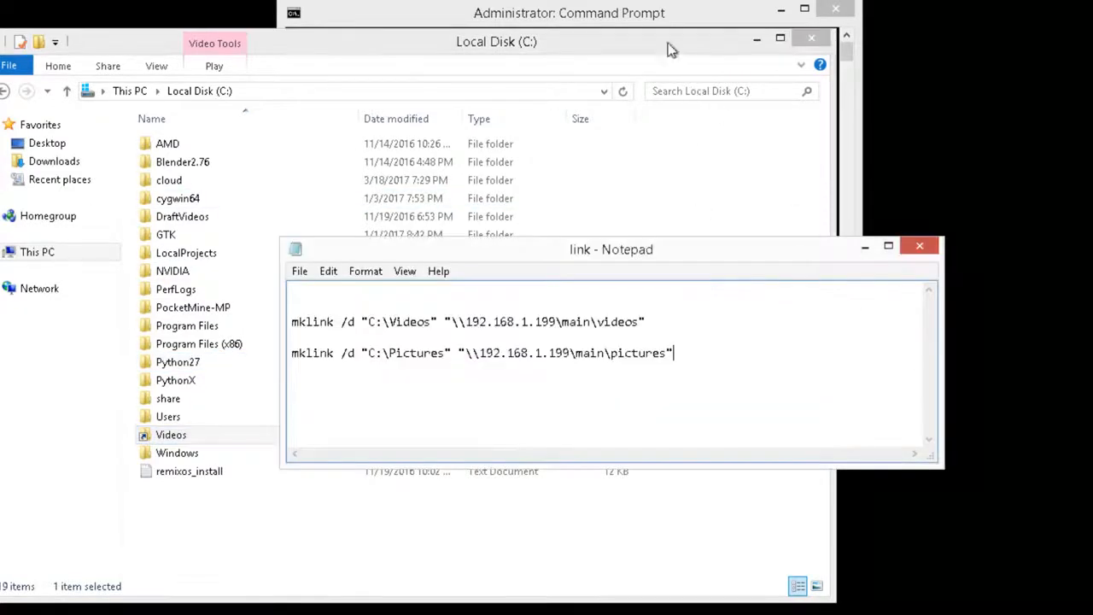
pyautogui.click(648, 12)
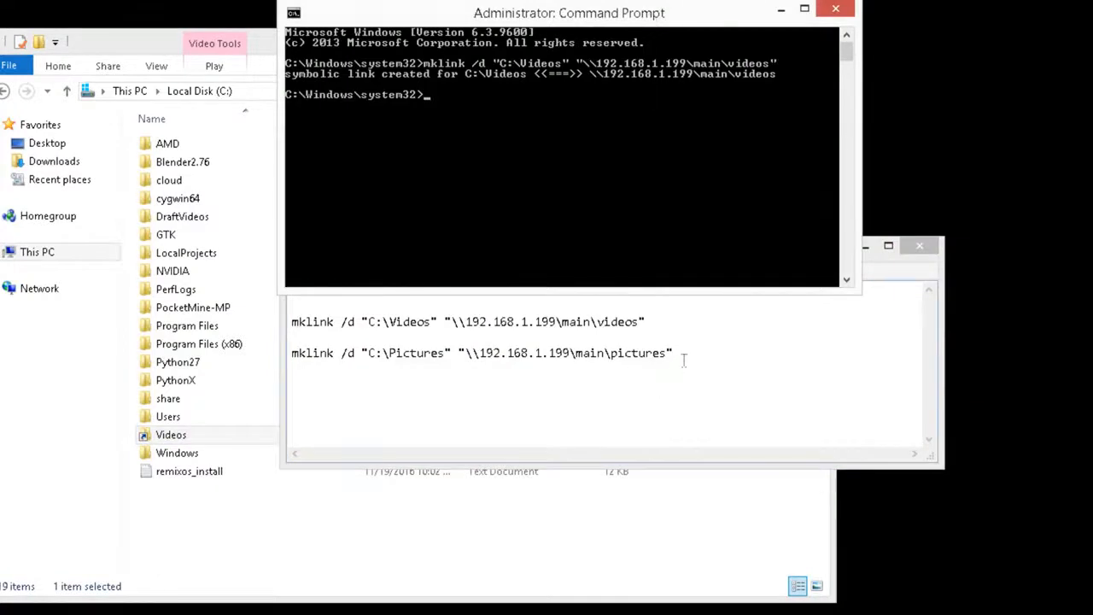
pyautogui.moveTo(677, 357); pyautogui.dragTo(296, 365)
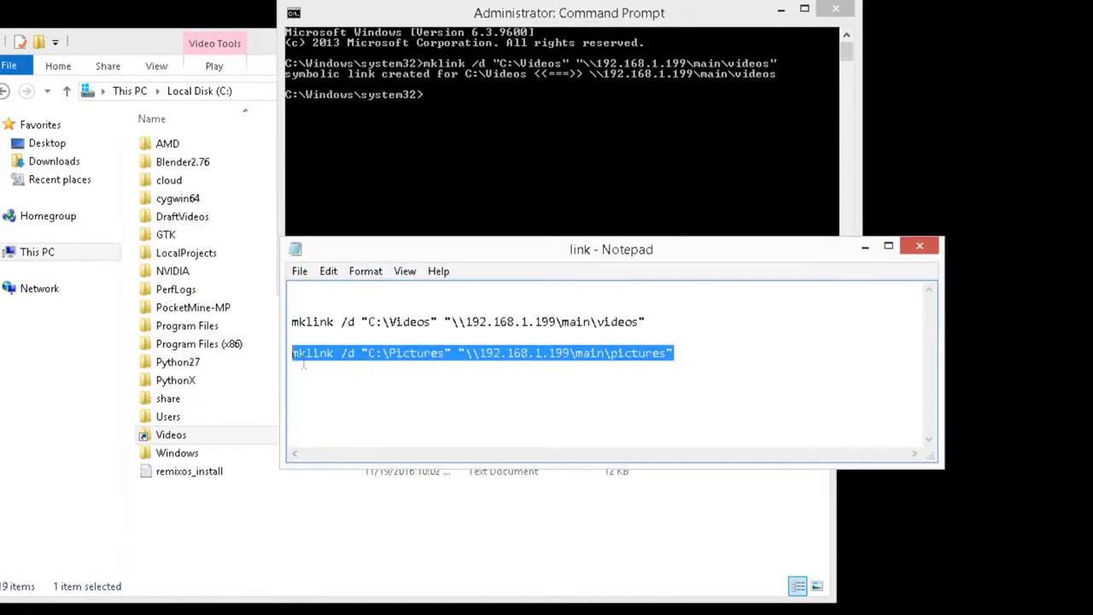
pyautogui.rightClick(303, 362)
pyautogui.click(345, 419)
pyautogui.click(429, 147)
pyautogui.rightClick(429, 147)
pyautogui.click(461, 200)
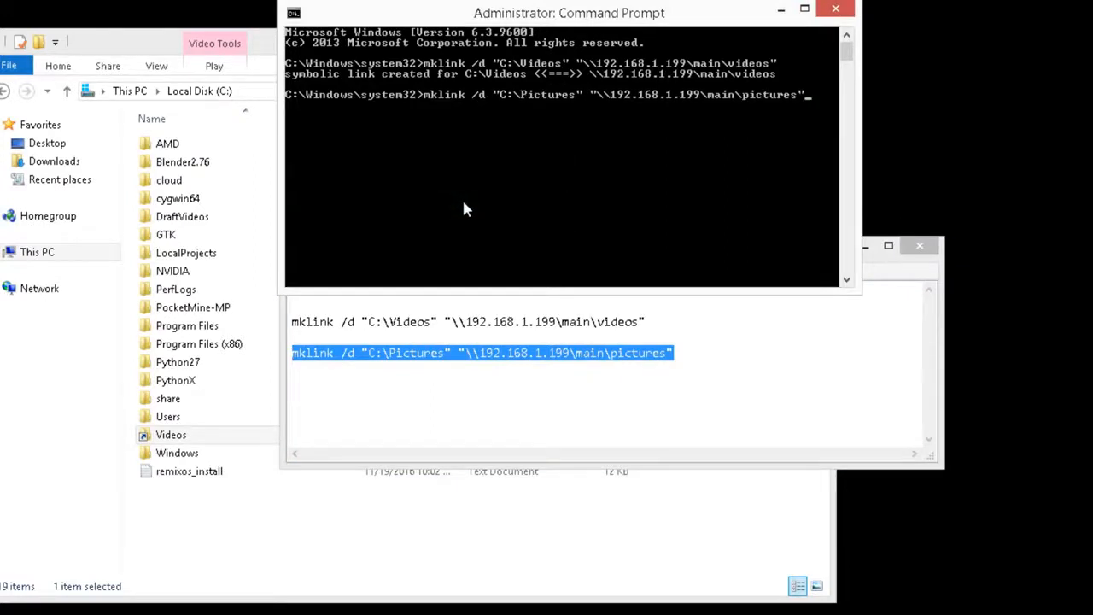
pyautogui.press('Return')
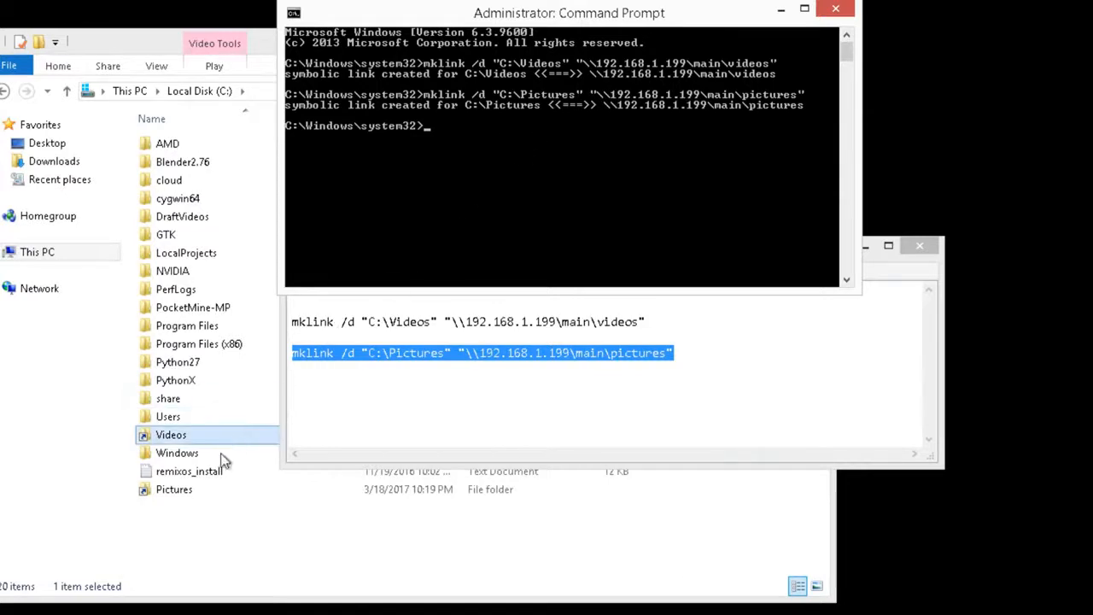
# - Check the linked Pictures folder and its Kids_Xmas2014_Tree_Hunt subfolder in File Explorer, and return to Local Disk (C:)
pyautogui.click(197, 549)
pyautogui.doubleClick(184, 491)
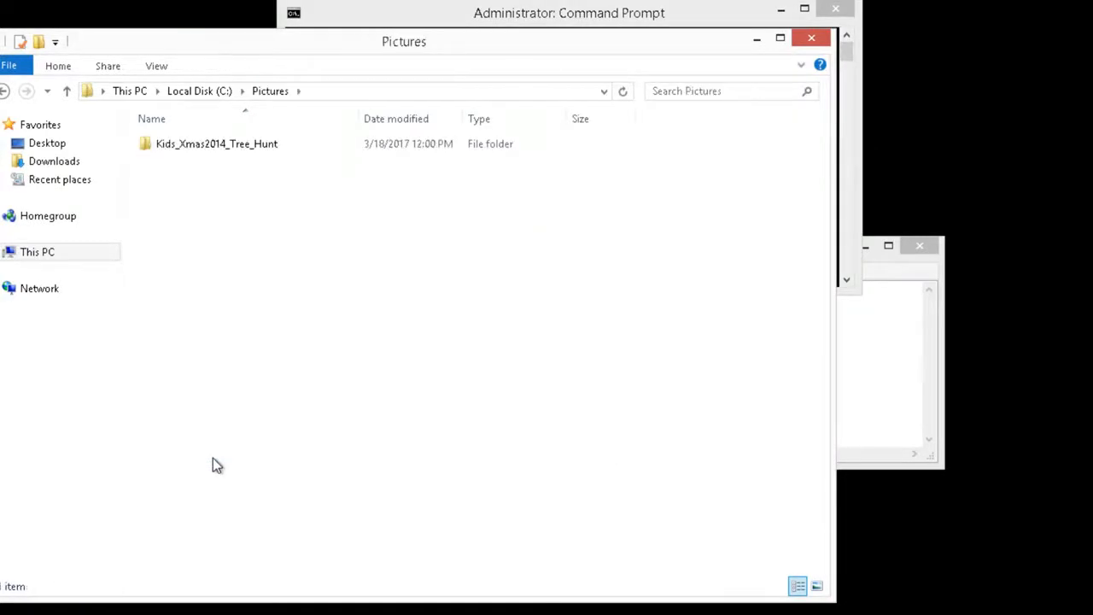
pyautogui.click(265, 149)
pyautogui.doubleClick(264, 150)
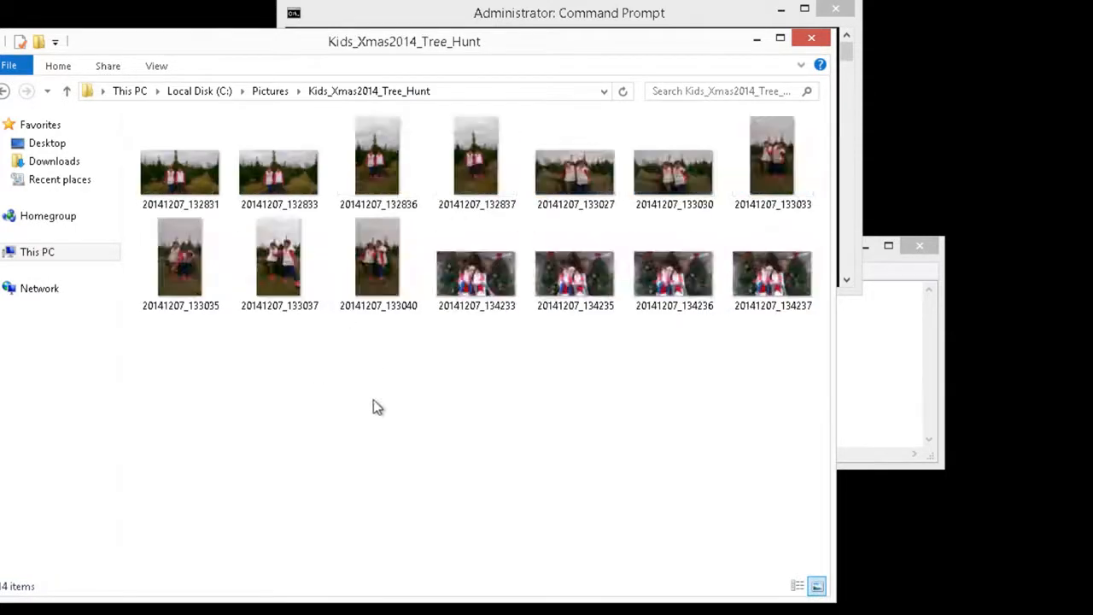
pyautogui.click(66, 91)
pyautogui.click(254, 290)
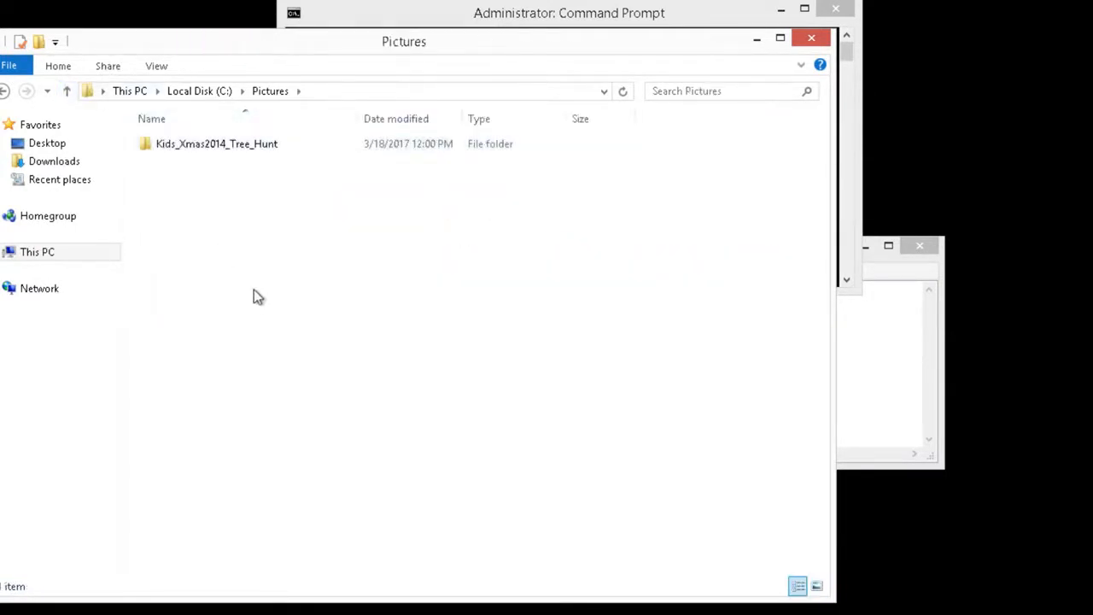
pyautogui.click(66, 90)
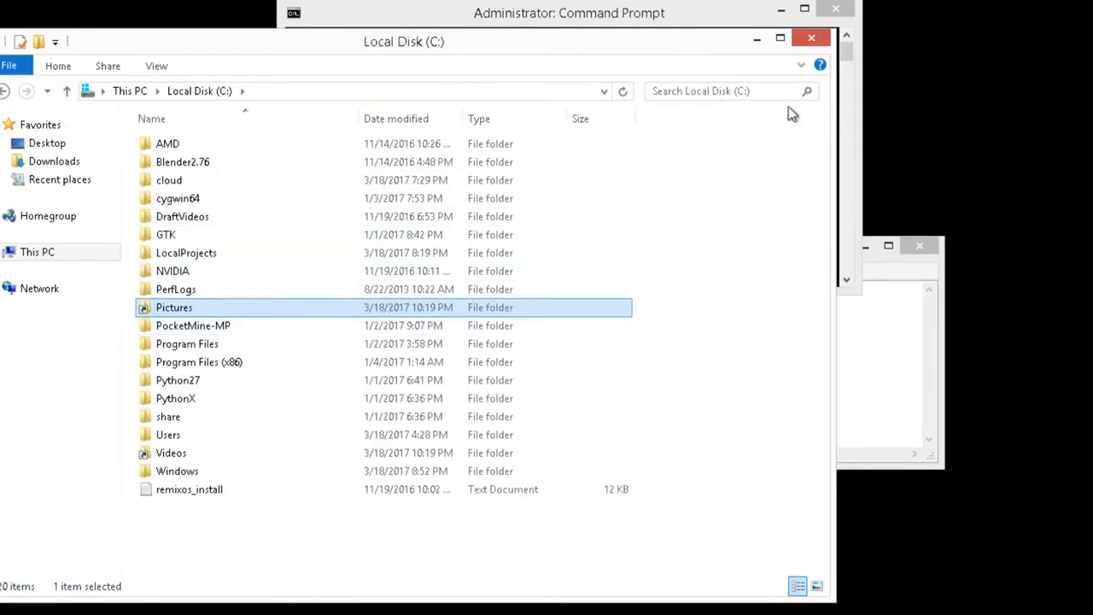
# - Close File Explorer, the administrator Command Prompt and the link text file
pyautogui.click(813, 40)
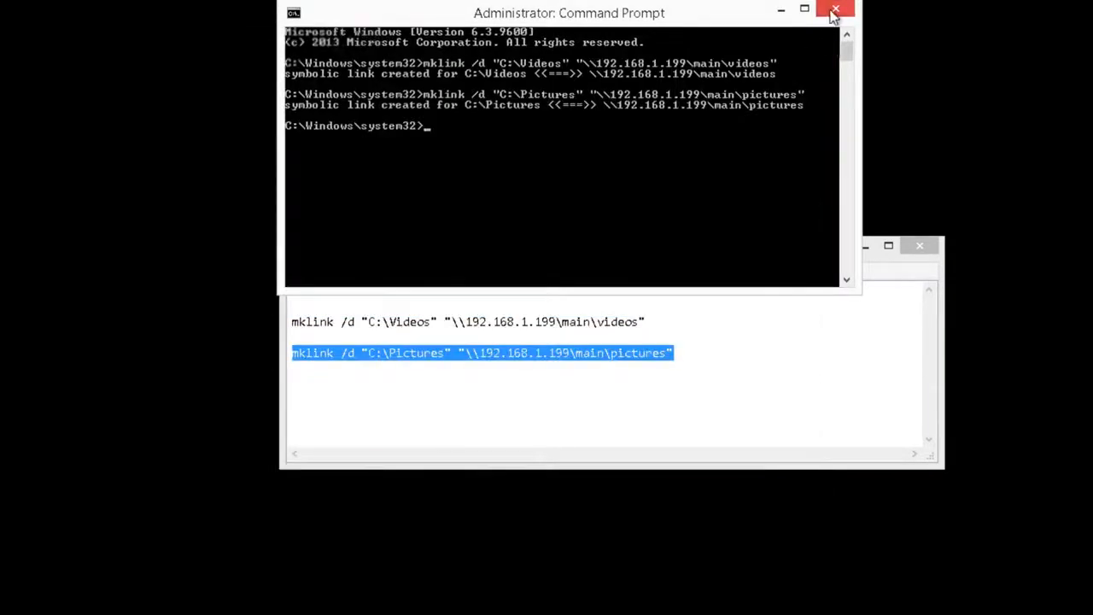
pyautogui.click(835, 9)
pyautogui.click(920, 246)
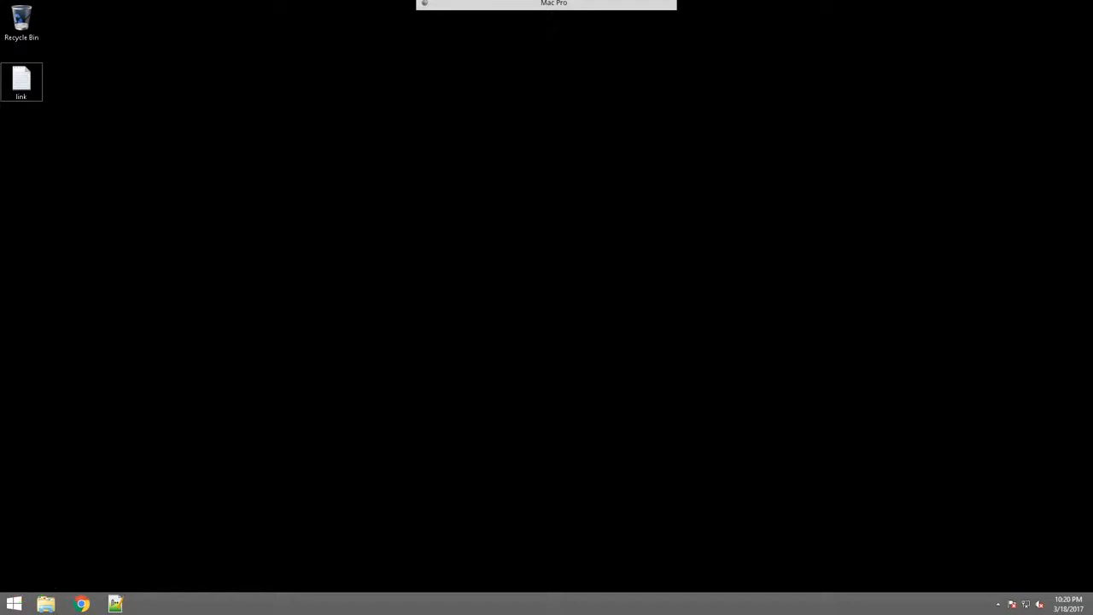
# - Start Emby Server from the installed apps and check for its icon among the hidden notification icons
pyautogui.press('super')
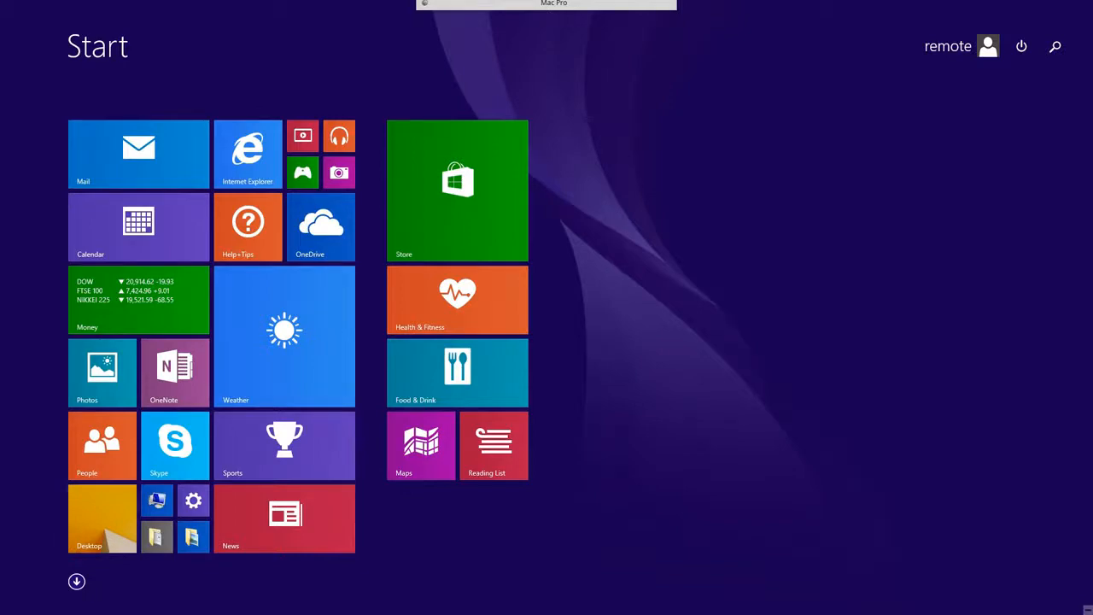
pyautogui.click(76, 581)
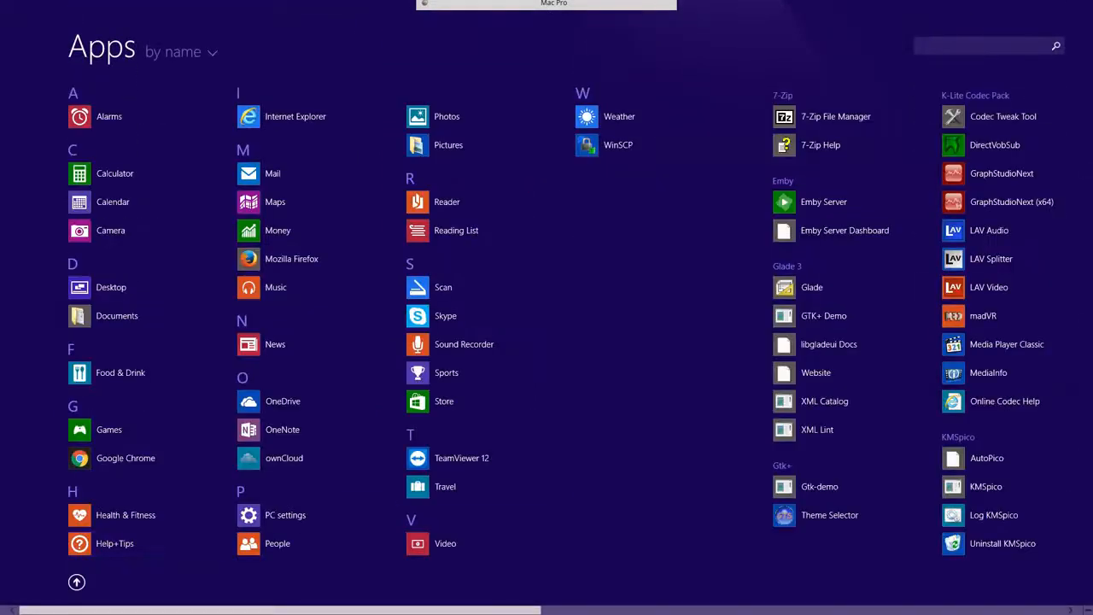
pyautogui.click(823, 202)
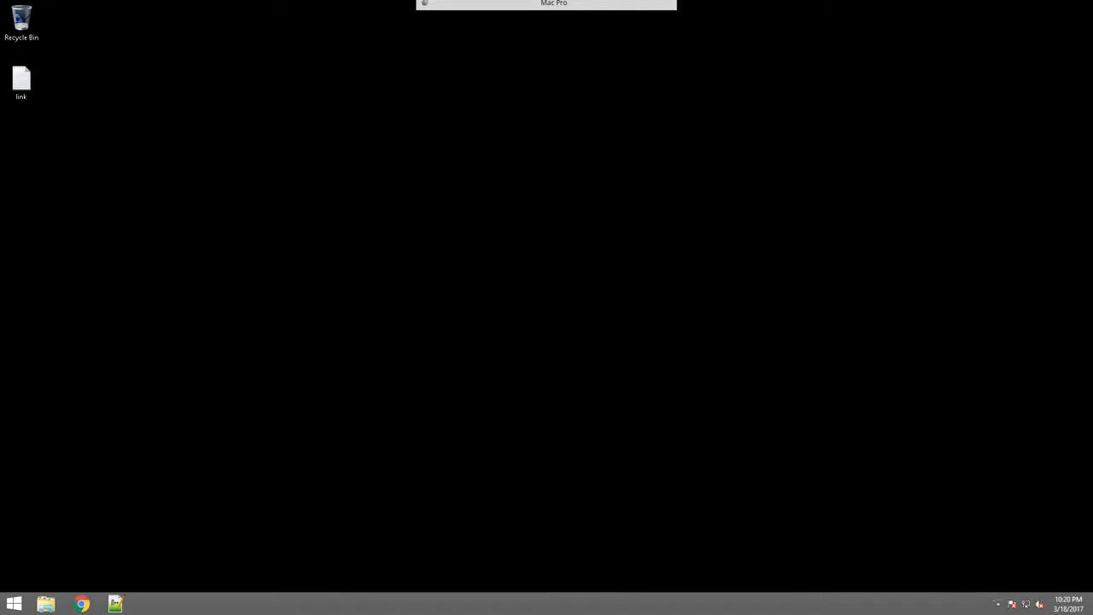
pyautogui.click(997, 604)
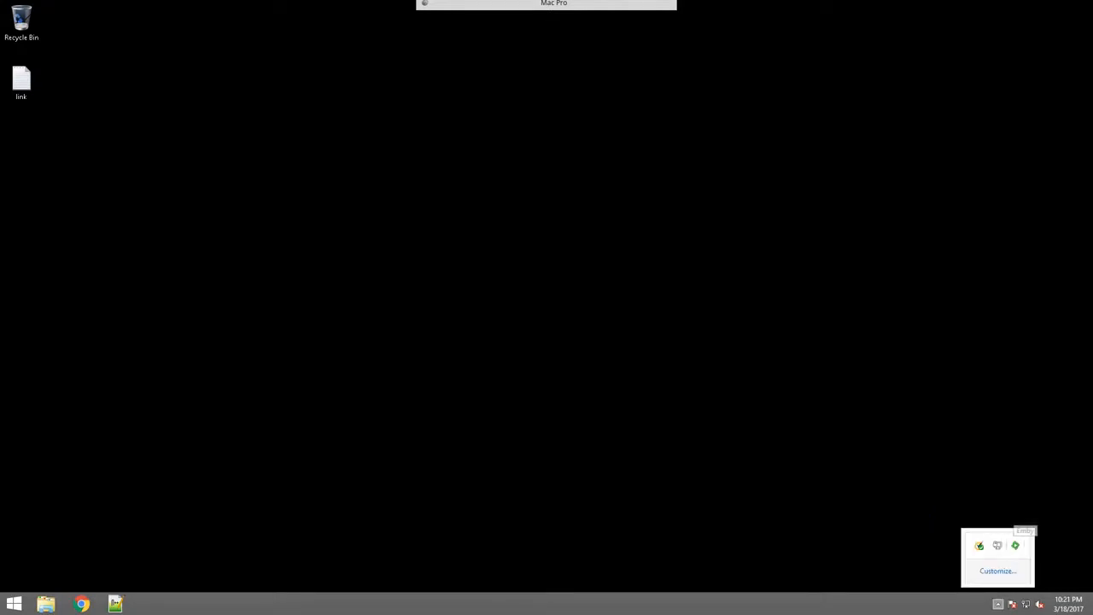
pyautogui.press('Escape')
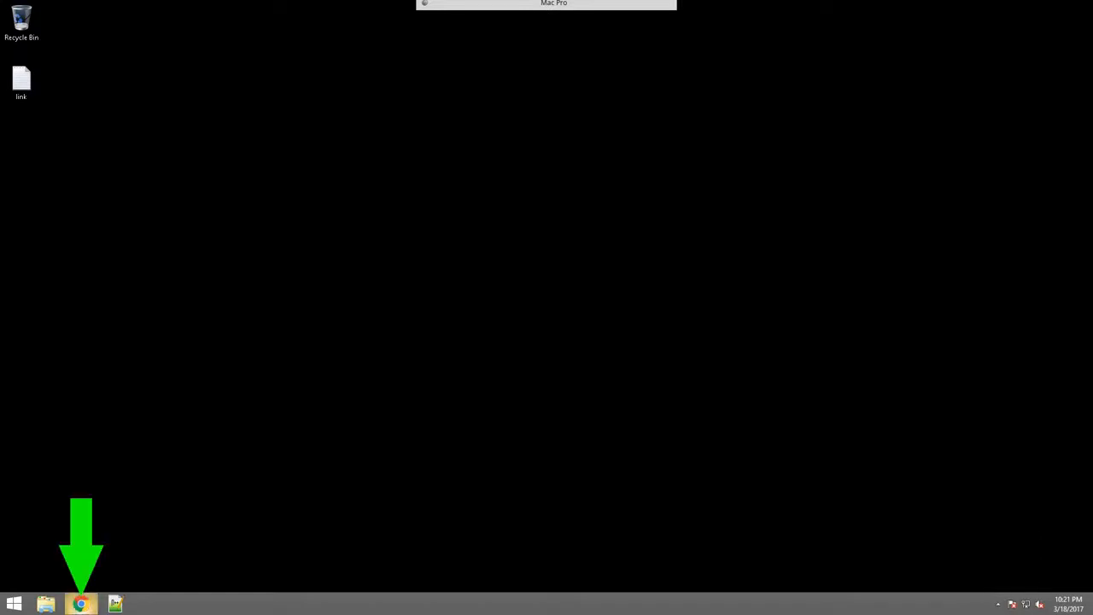
# - Open the Emby web interface at localhost:8096 in Chrome and go to the server dashboard's Library page
pyautogui.click(82, 604)
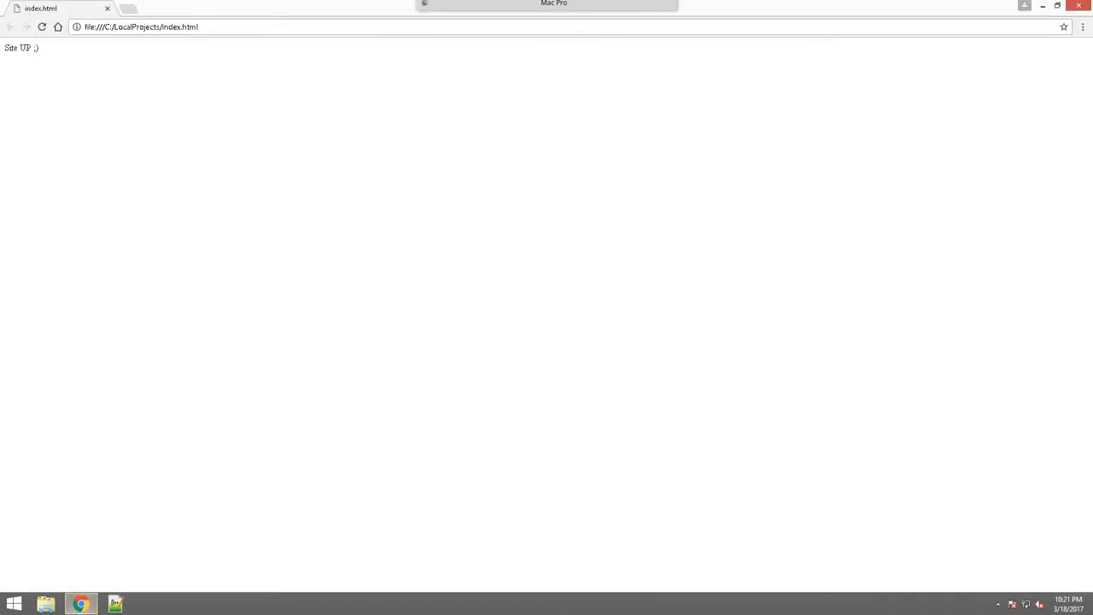
pyautogui.hotkey('ctrl', 'l')
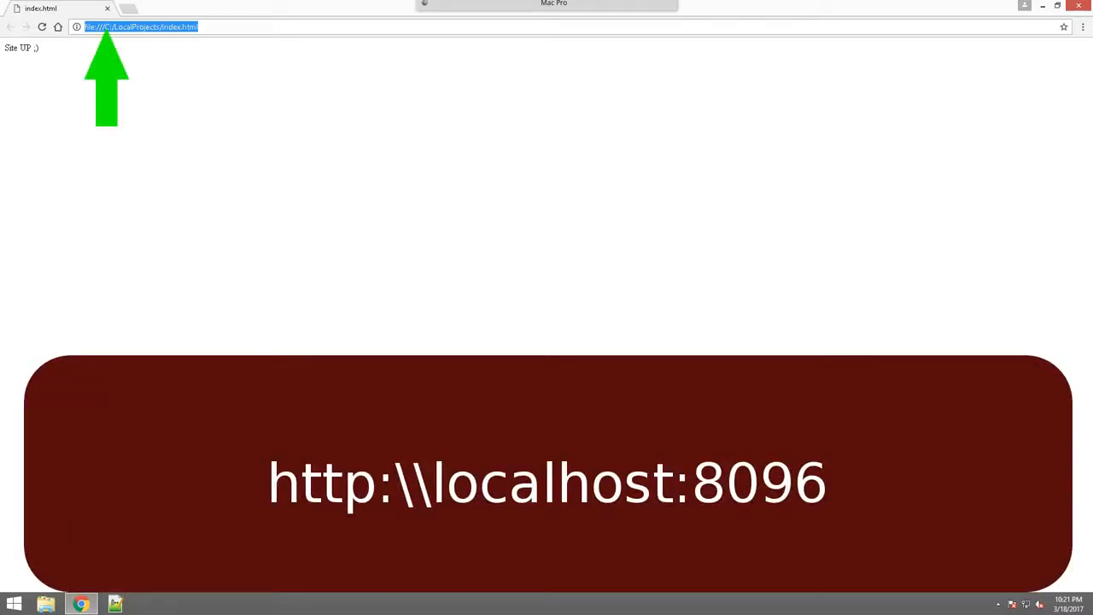
pyautogui.write('loc')
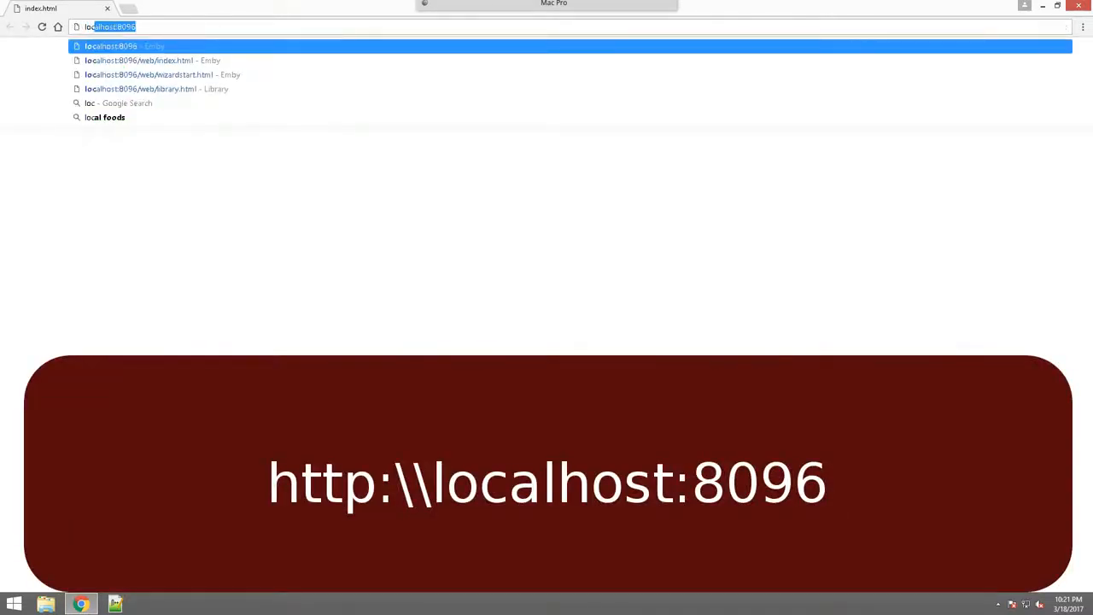
pyautogui.write('alhost')
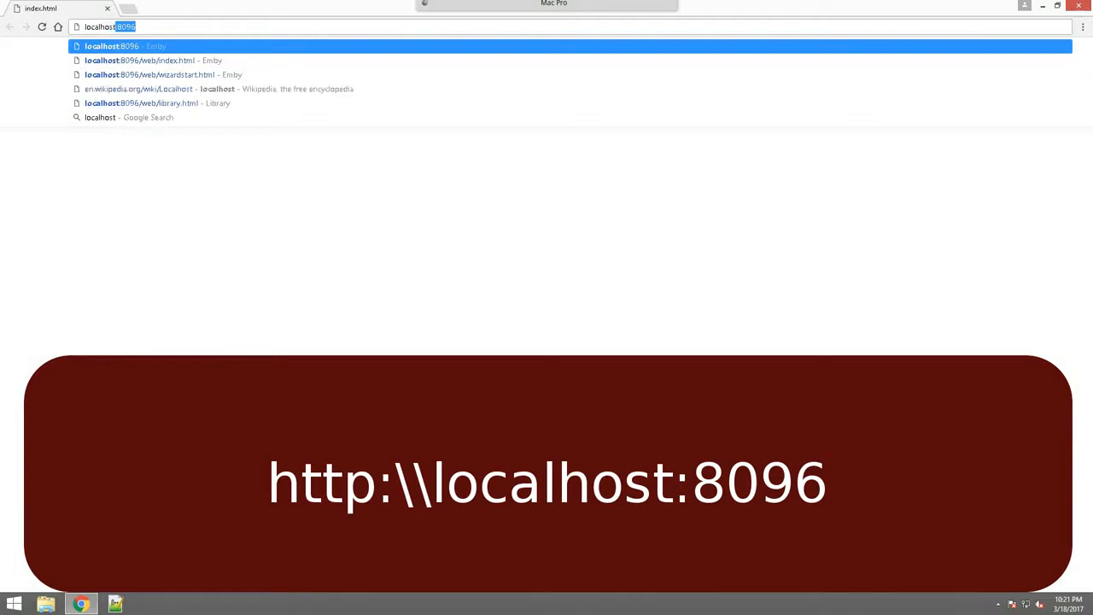
pyautogui.write(':8096')
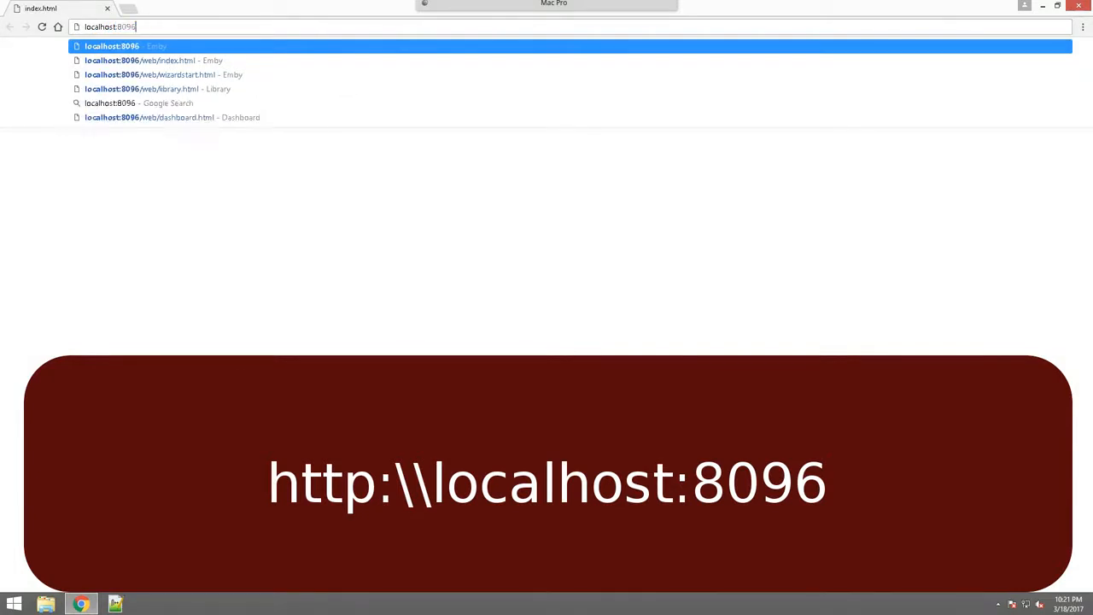
pyautogui.press('Return')
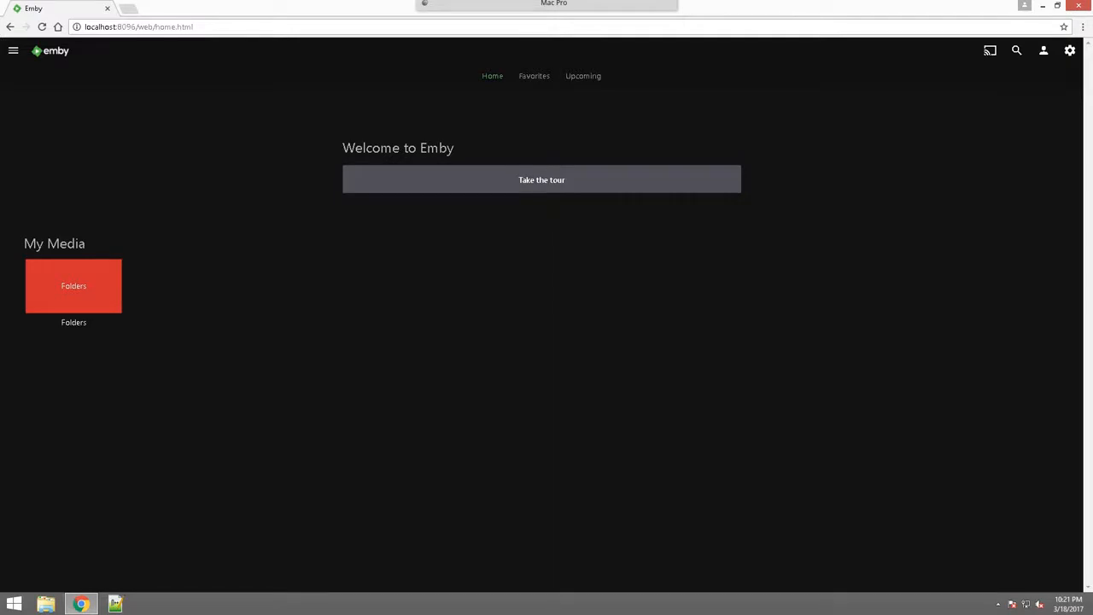
pyautogui.click(1069, 51)
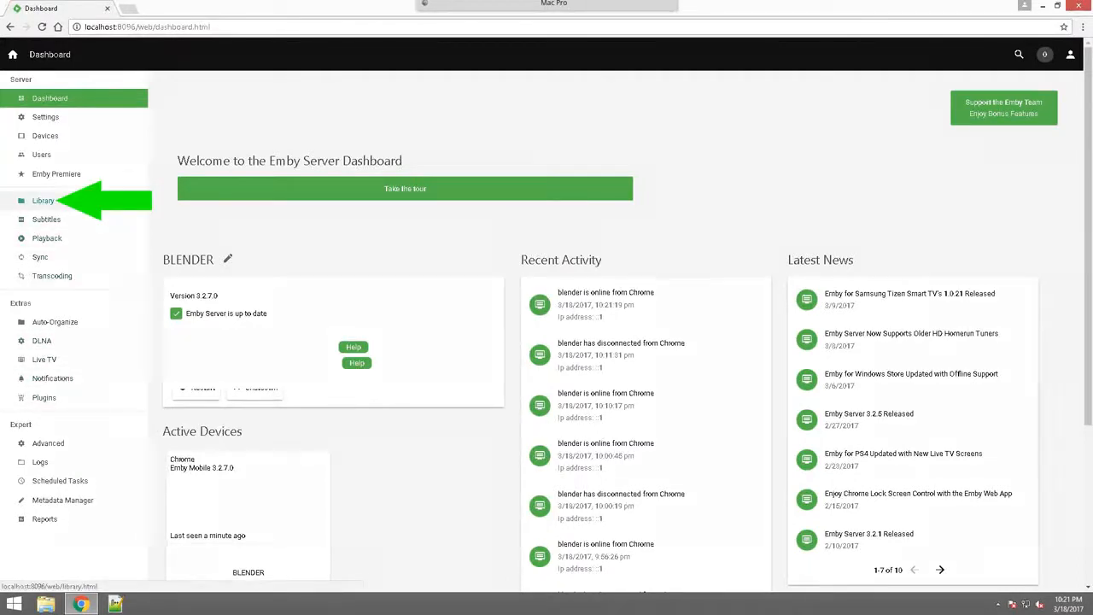
pyautogui.click(43, 201)
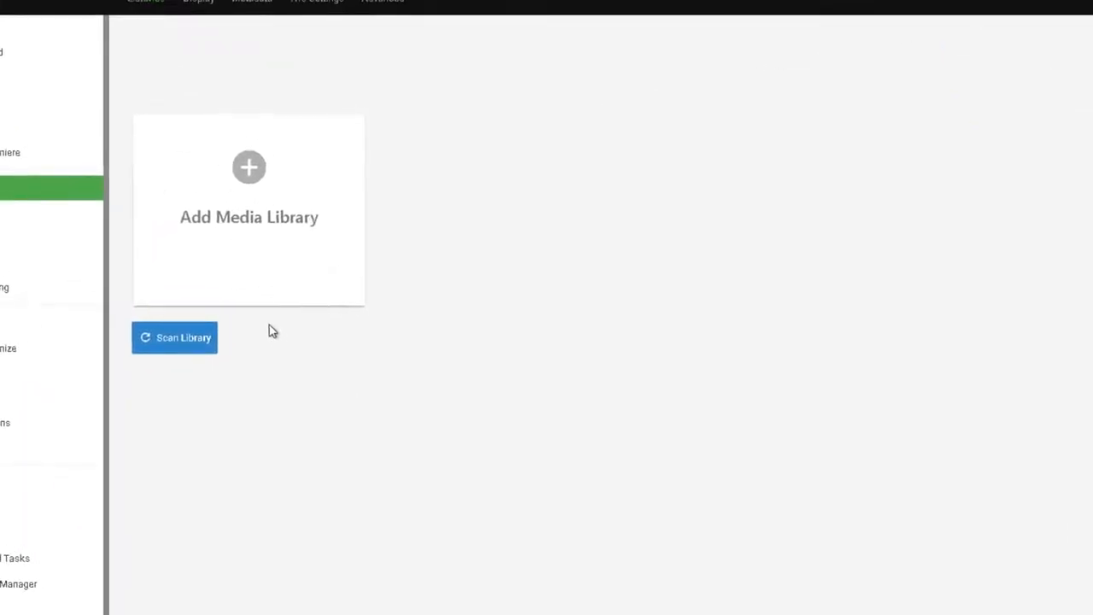
# - Start a new media library and add the C:\Videos folder to it
pyautogui.click(249, 171)
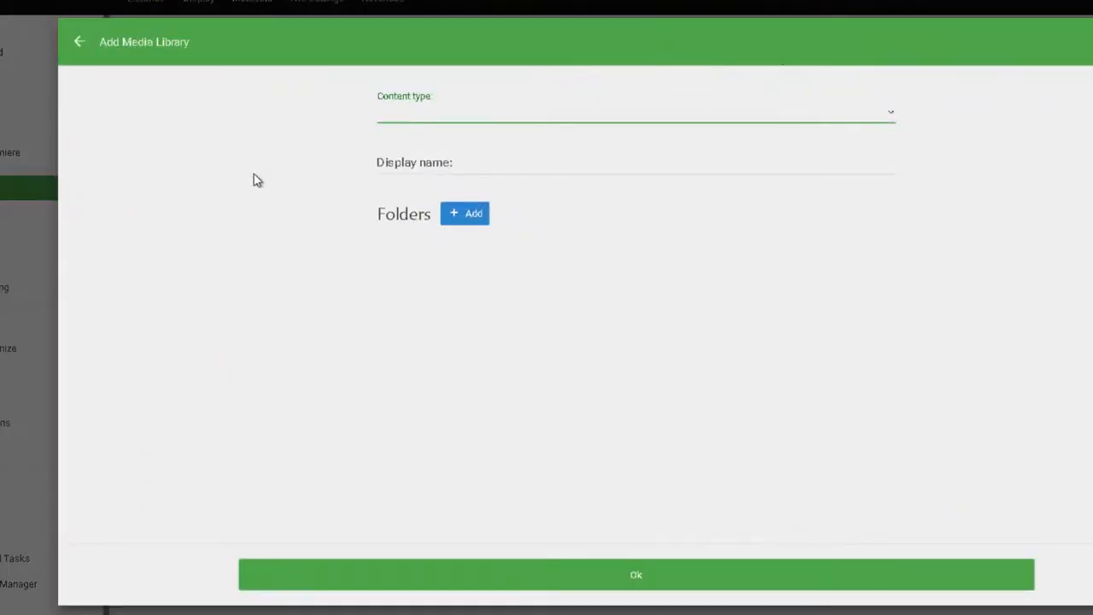
pyautogui.click(474, 216)
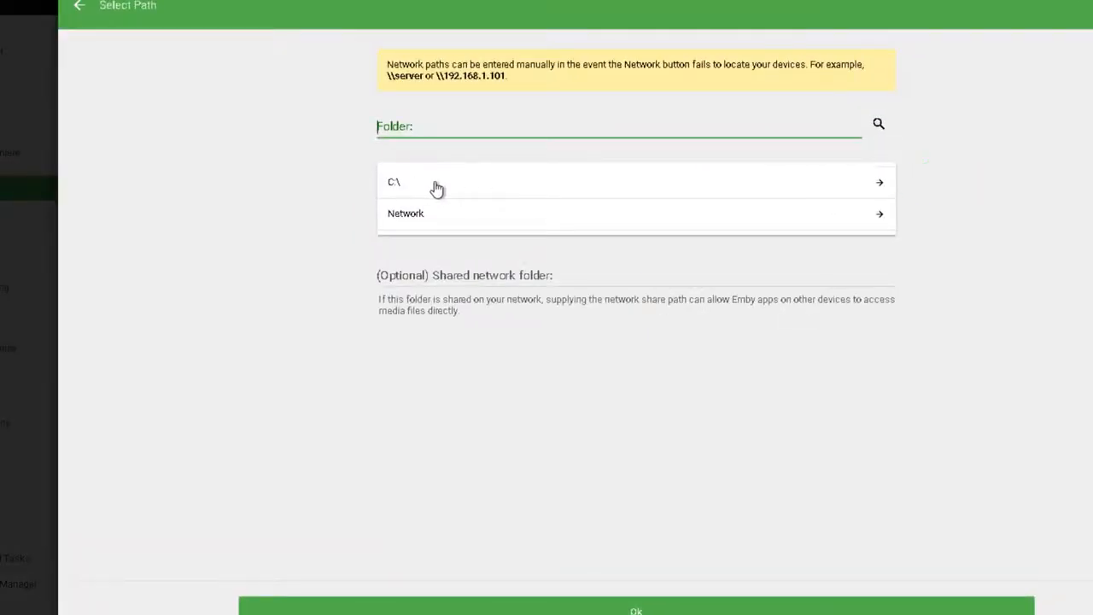
pyautogui.click(434, 188)
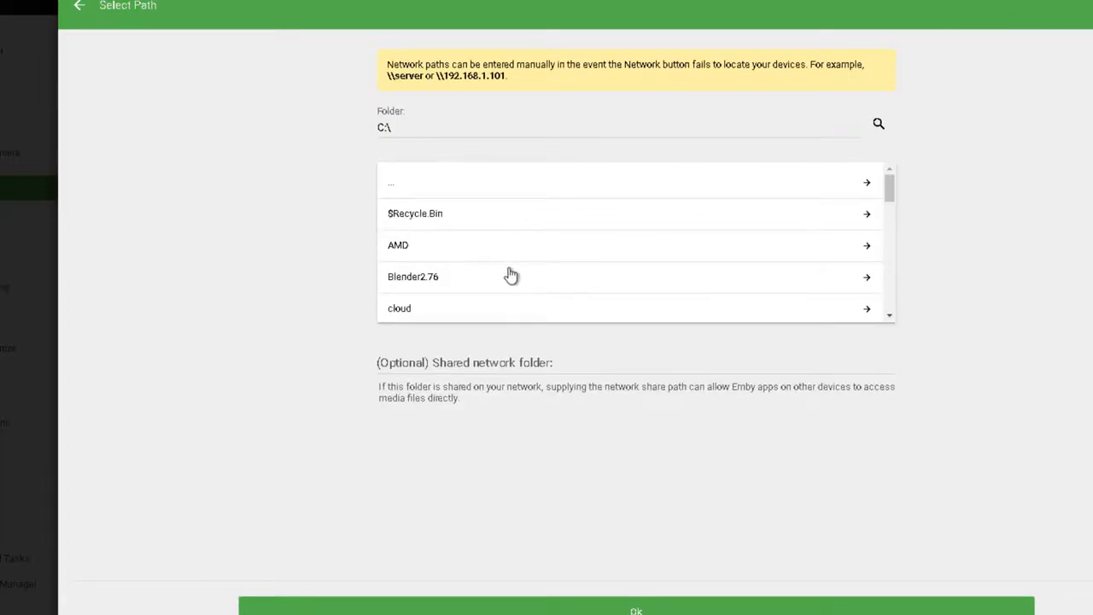
pyautogui.scroll(-3, 533, 299)
pyautogui.scroll(-5, 534, 316)
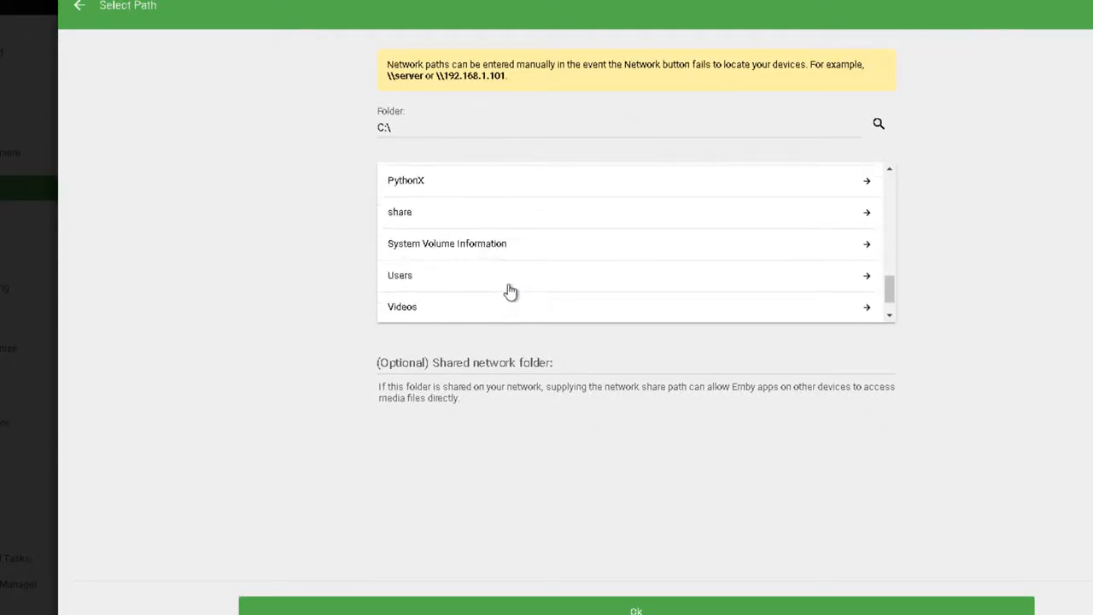
pyautogui.click(410, 309)
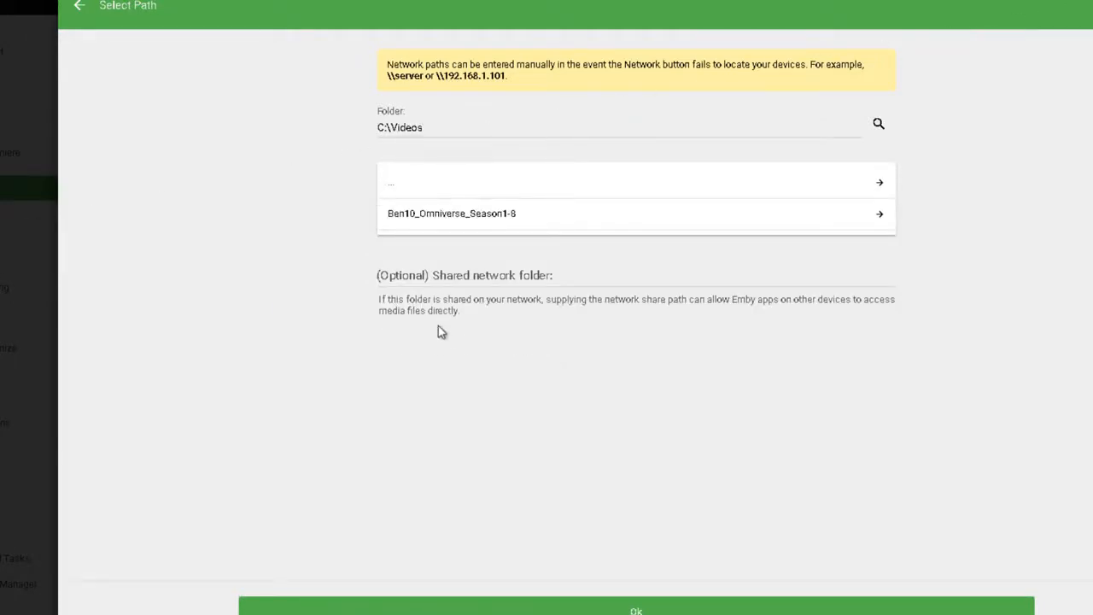
pyautogui.click(614, 606)
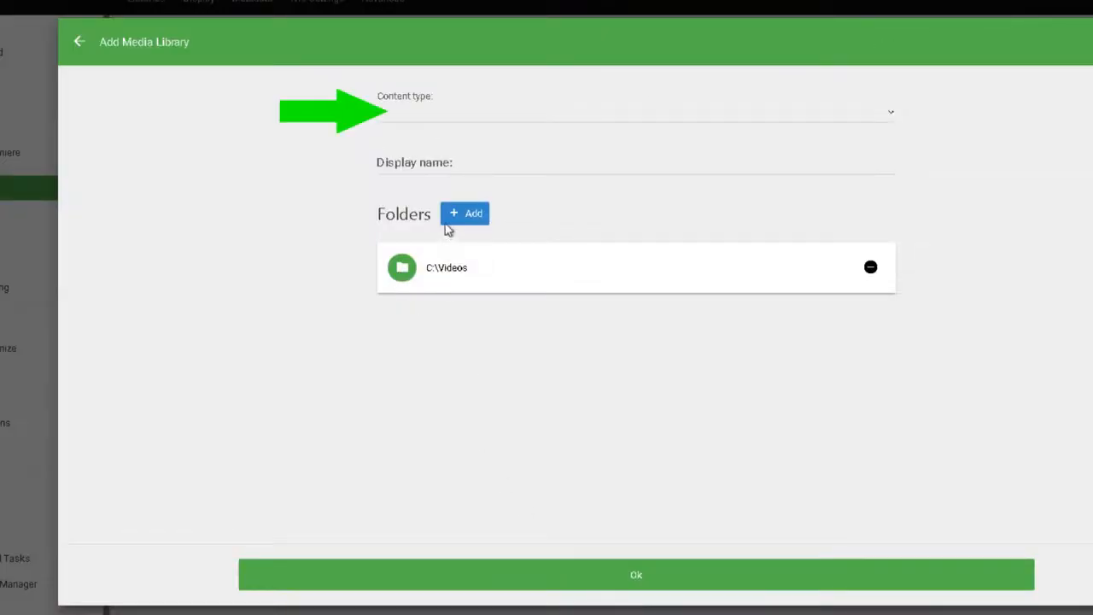
# - Set the new library's content type to Movies and its display name to Videos
pyautogui.click(432, 114)
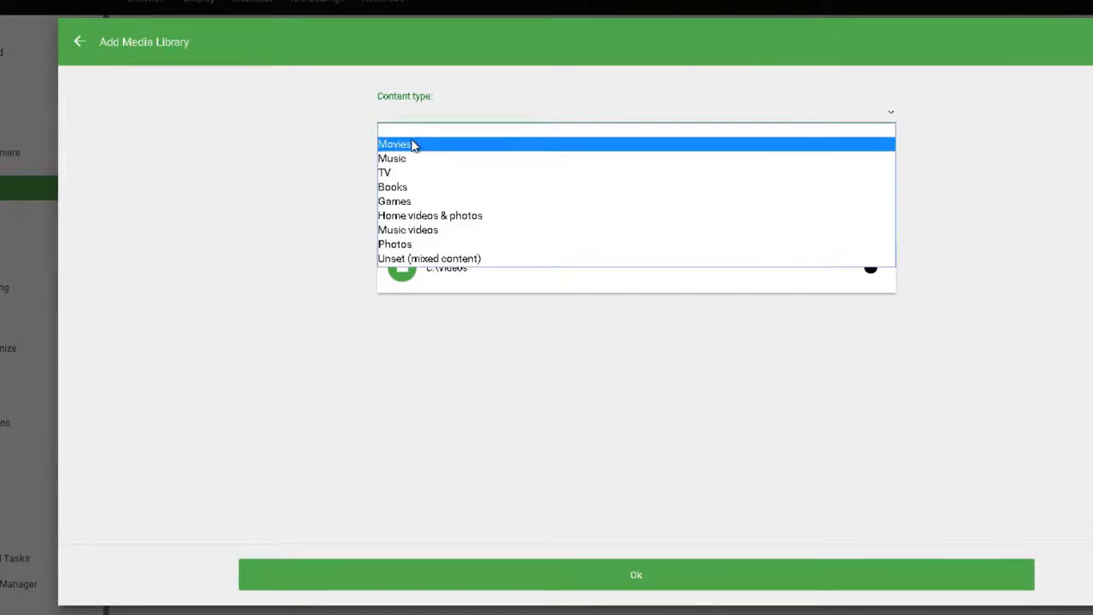
pyautogui.click(415, 143)
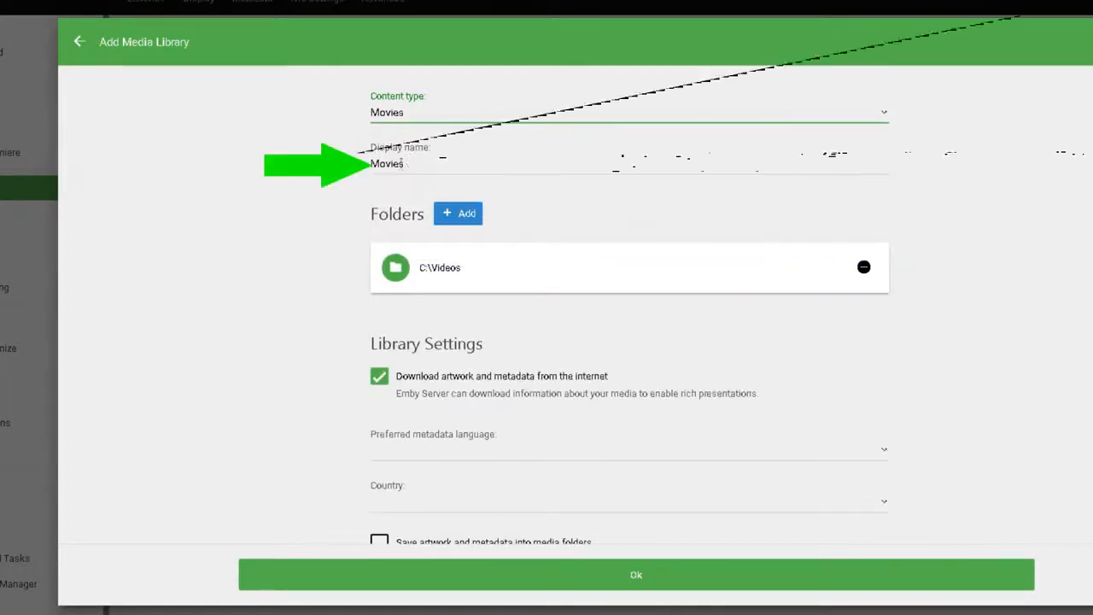
pyautogui.moveTo(424, 163); pyautogui.dragTo(353, 163)
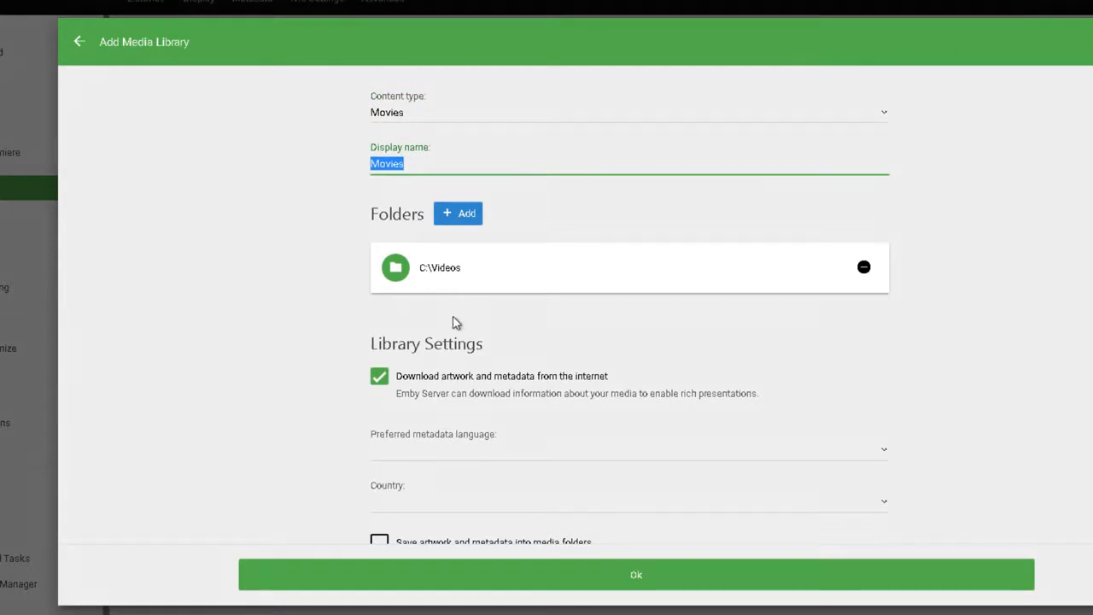
pyautogui.write('Videos')
# - Enable saving artwork and metadata into media folders, downloading images in advance and real time monitoring, and save the Videos library
pyautogui.scroll(-3, 512, 476)
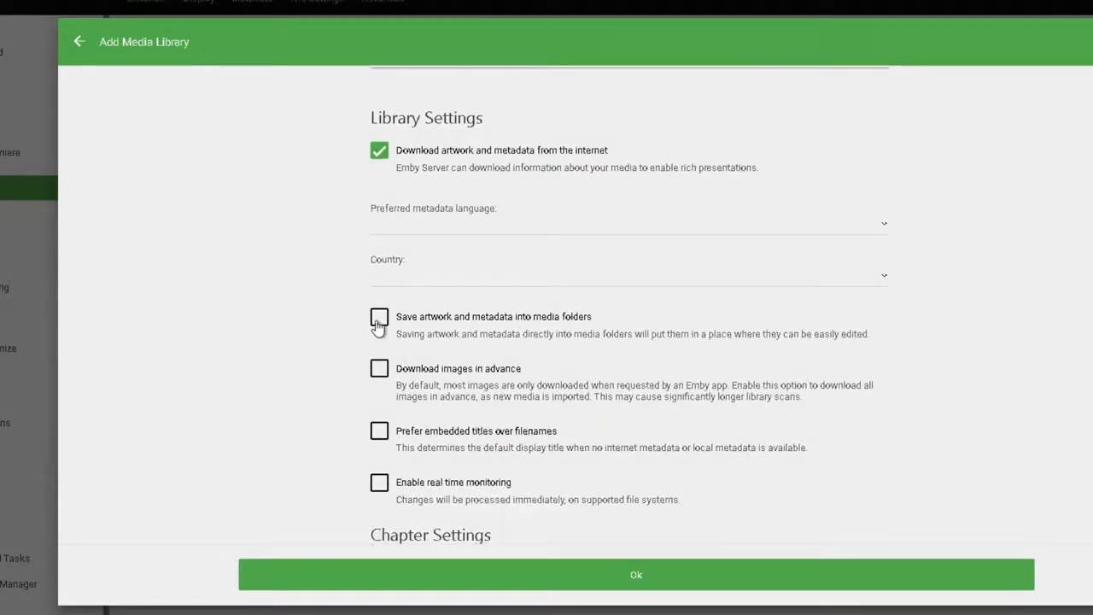
pyautogui.click(378, 324)
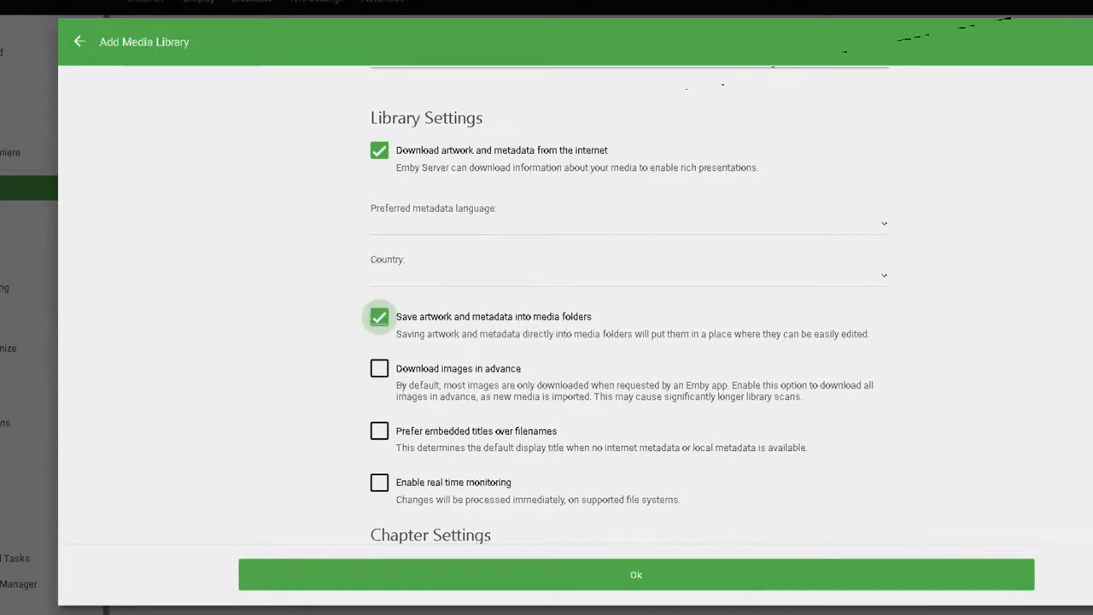
pyautogui.click(378, 368)
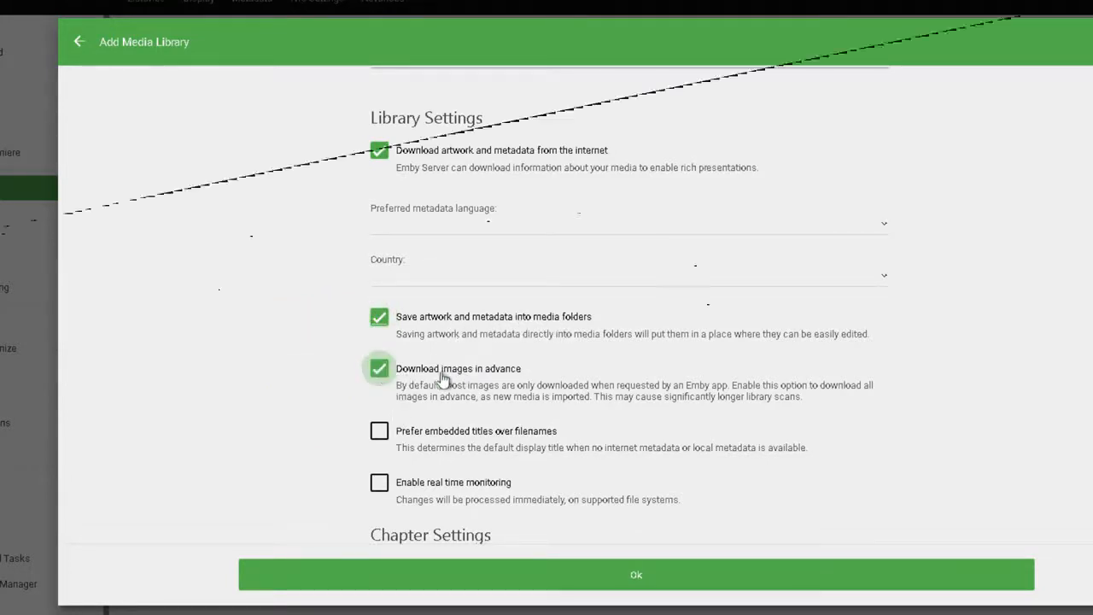
pyautogui.click(379, 483)
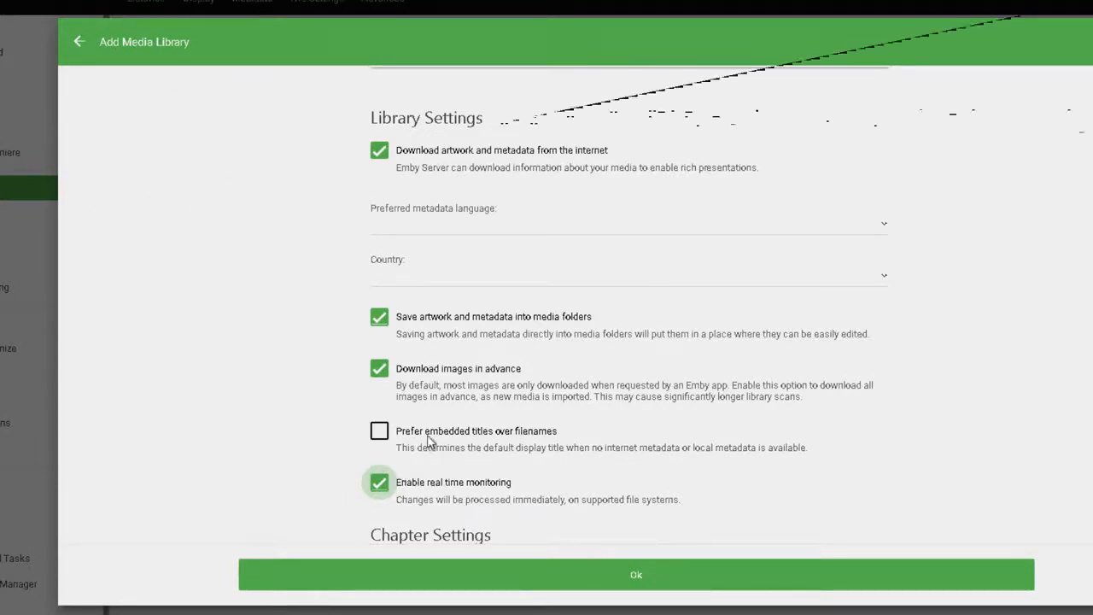
pyautogui.click(544, 576)
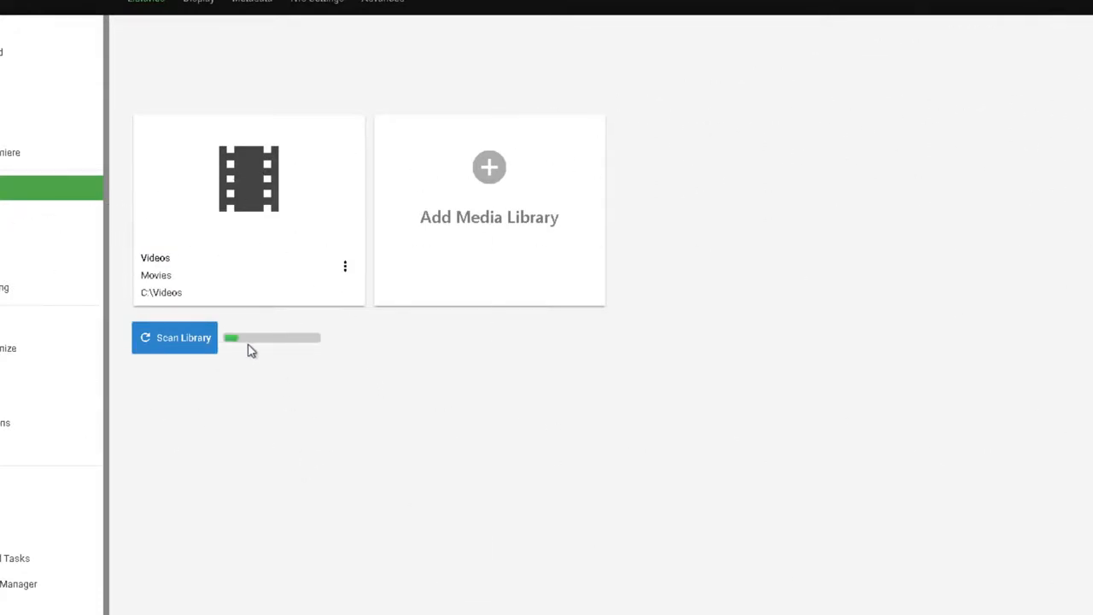
# - Start a second media library and add the C:\Pictures folder to it
pyautogui.click(489, 171)
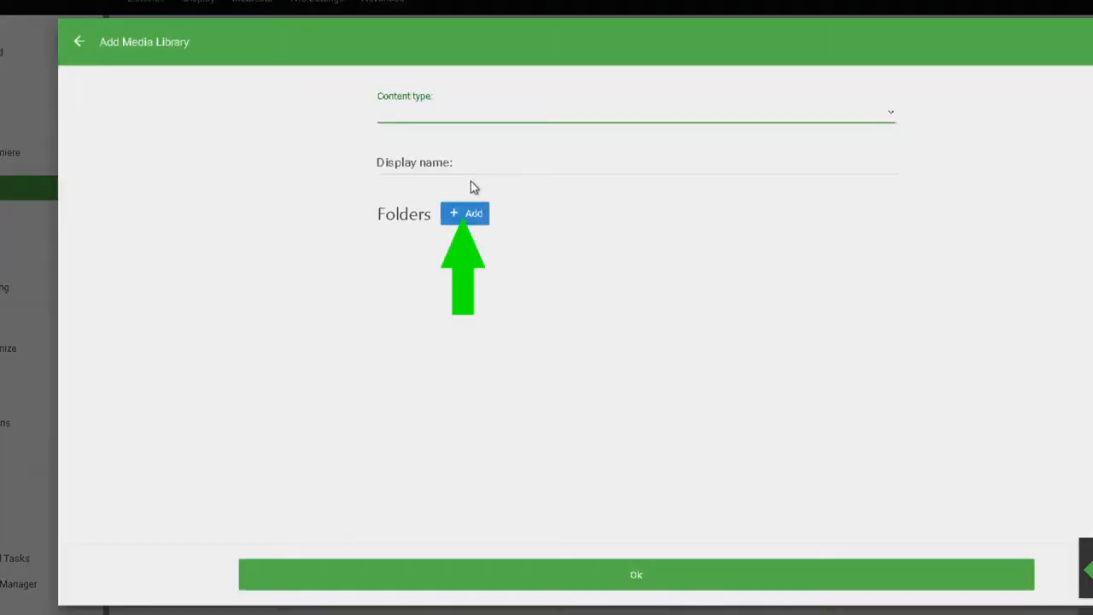
pyautogui.click(465, 214)
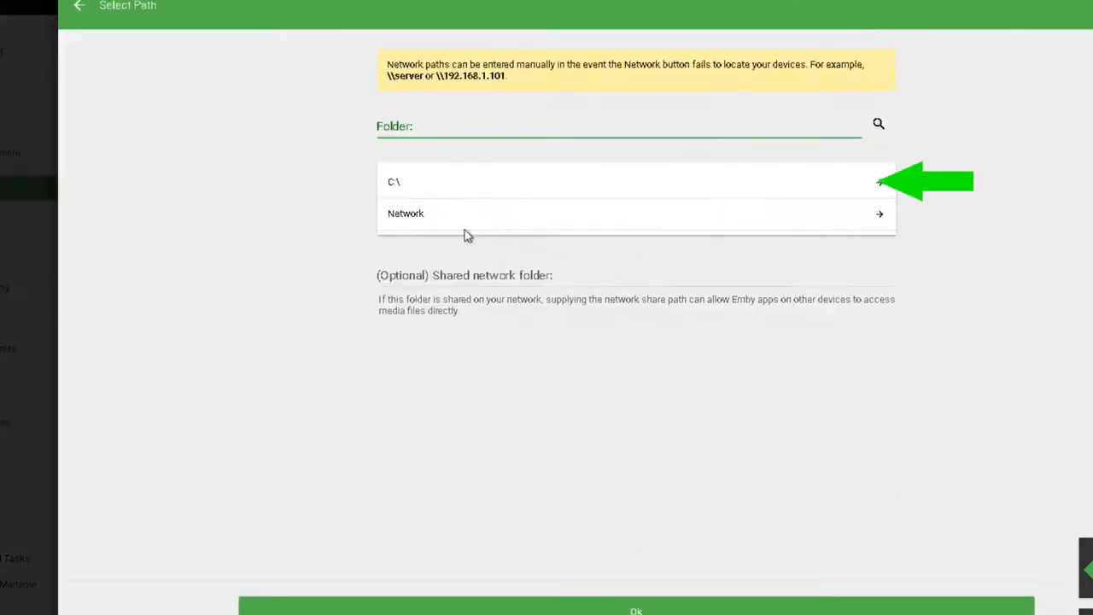
pyautogui.click(420, 186)
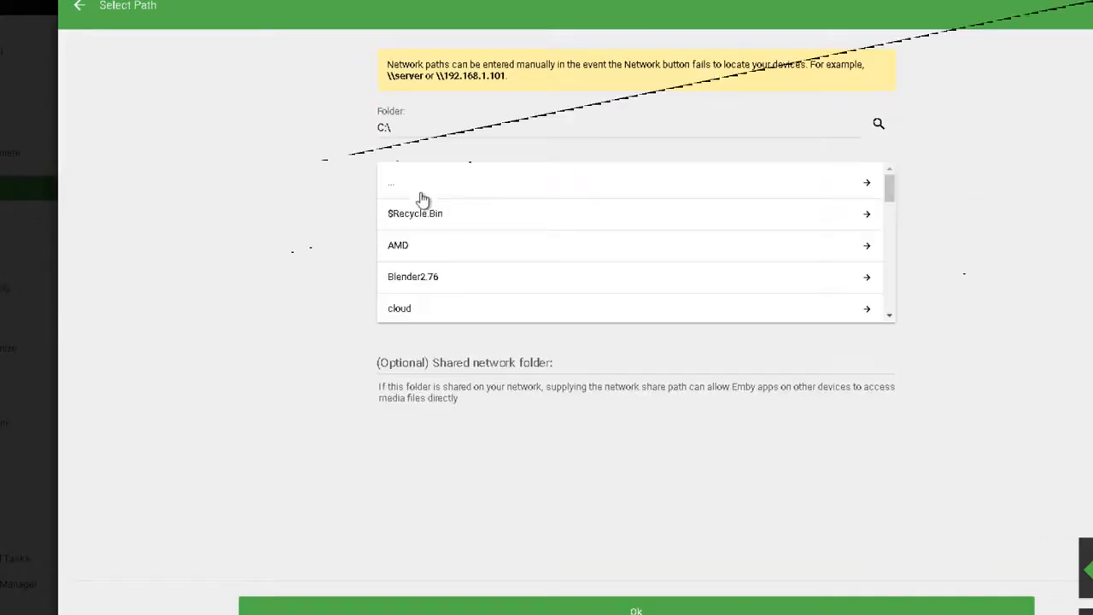
pyautogui.scroll(-5, 466, 257)
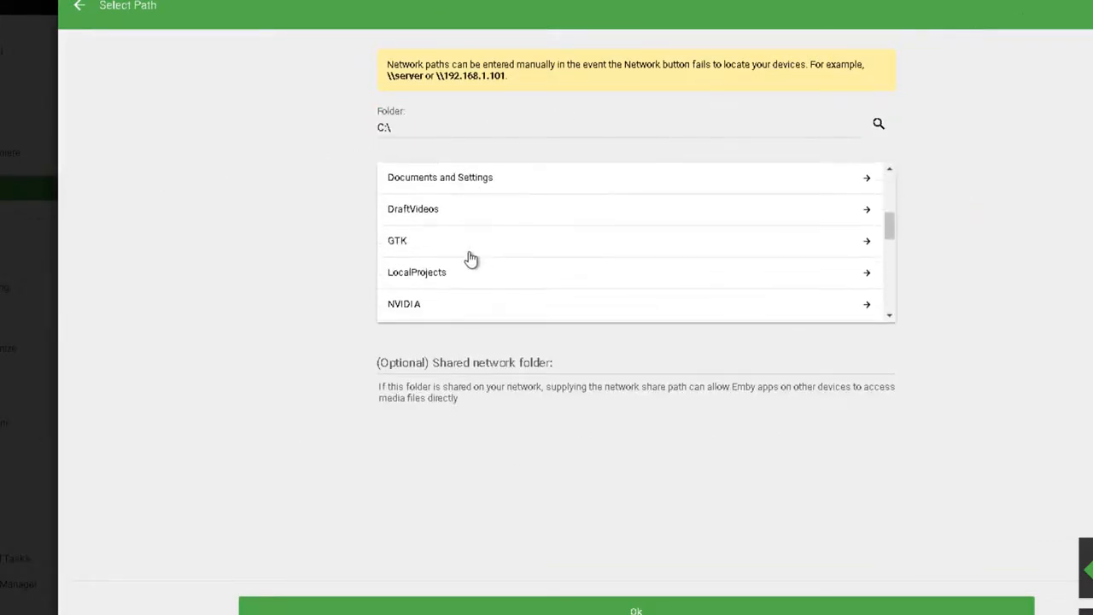
pyautogui.scroll(-2, 471, 259)
pyautogui.click(432, 293)
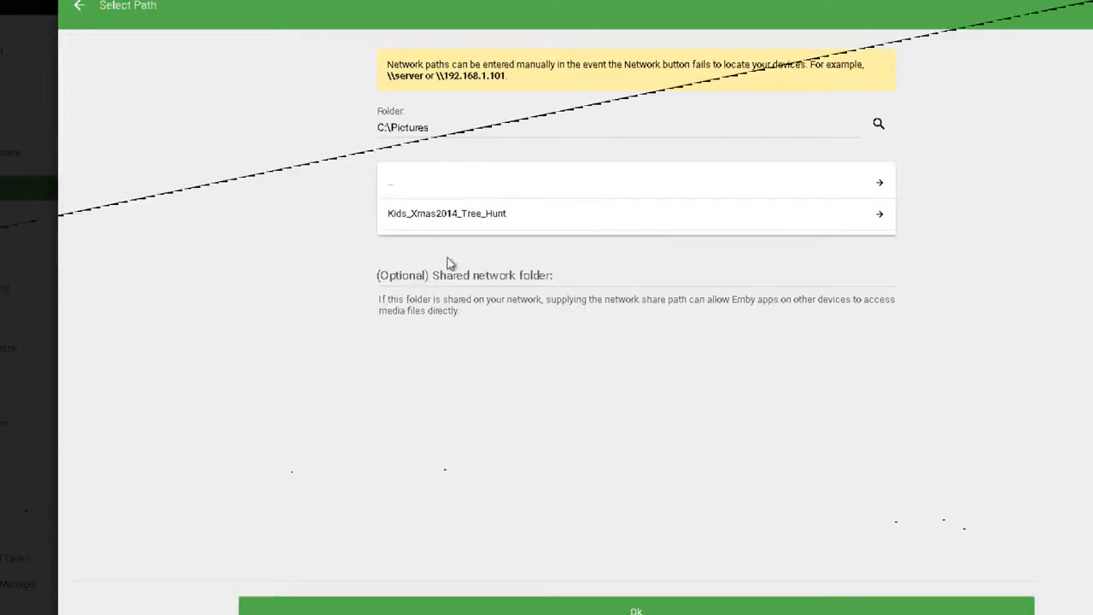
pyautogui.click(490, 606)
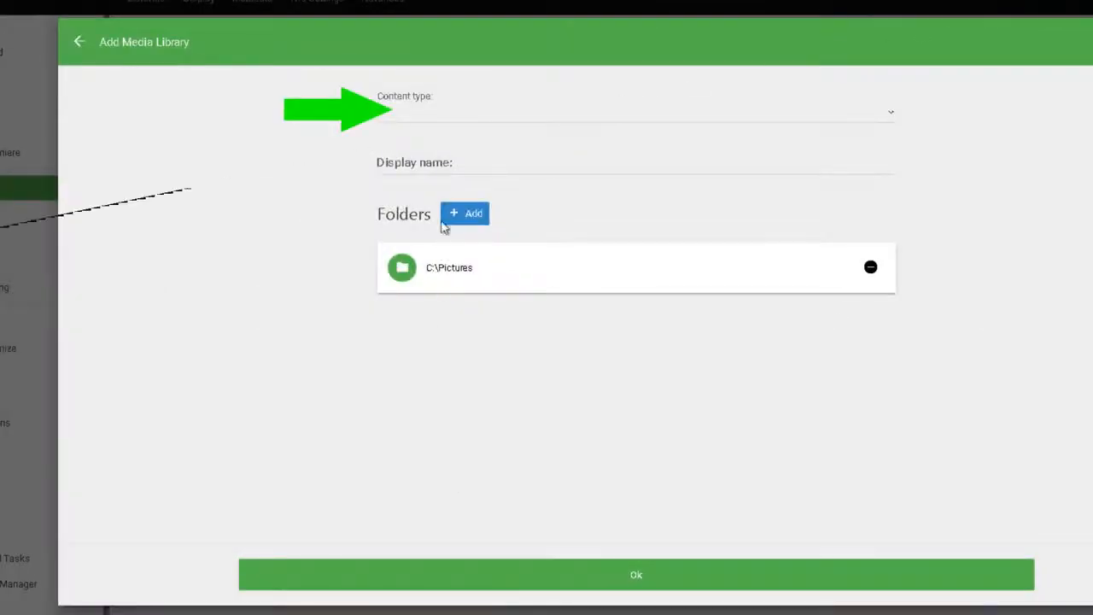
# - Set the Pictures library's content type to Photos, enable real time monitoring, and save the library
pyautogui.click(450, 114)
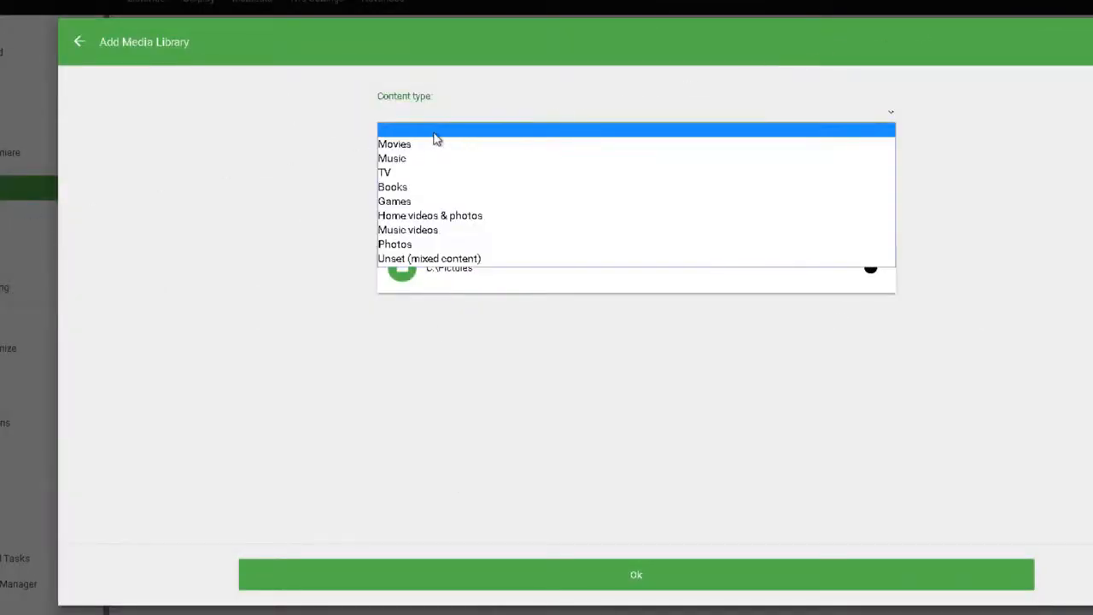
pyautogui.click(404, 250)
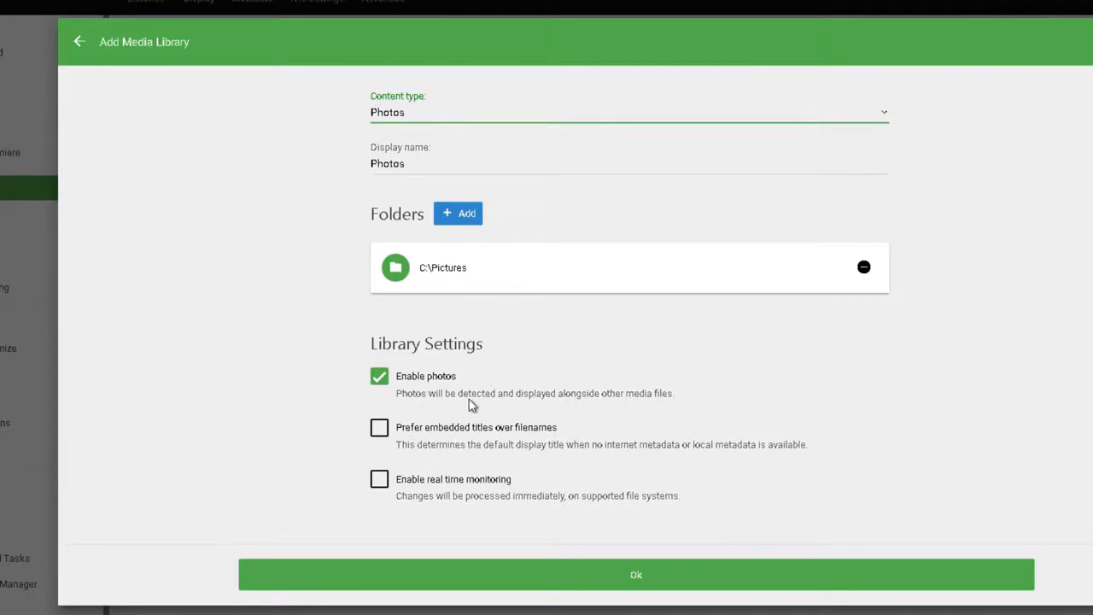
pyautogui.click(384, 485)
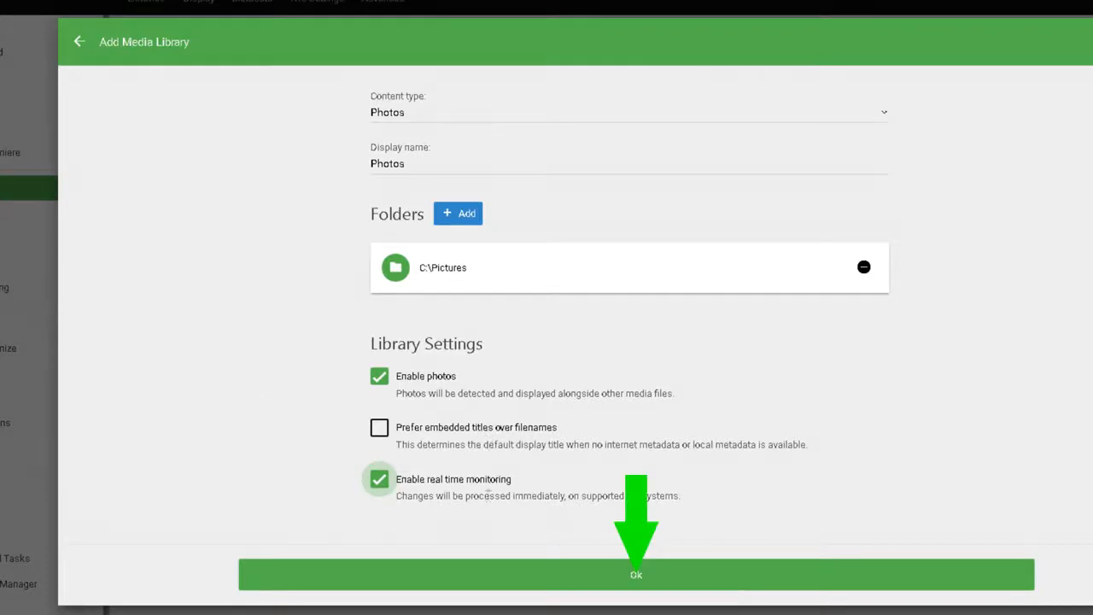
pyautogui.click(481, 581)
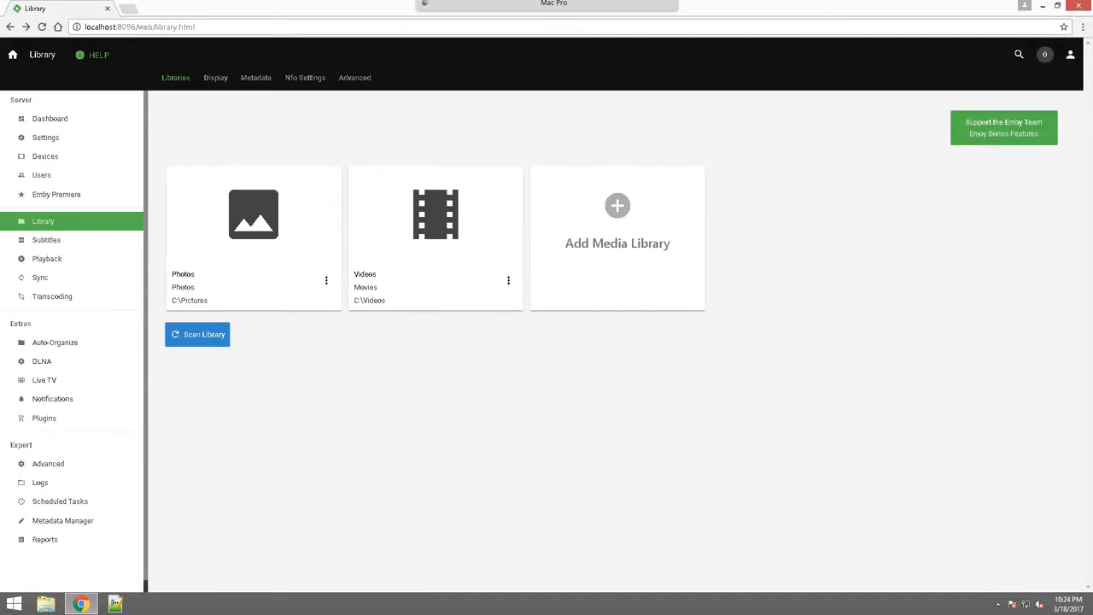
# - Return to the Emby home page and open the Videos library to view its latest movies
pyautogui.click(13, 54)
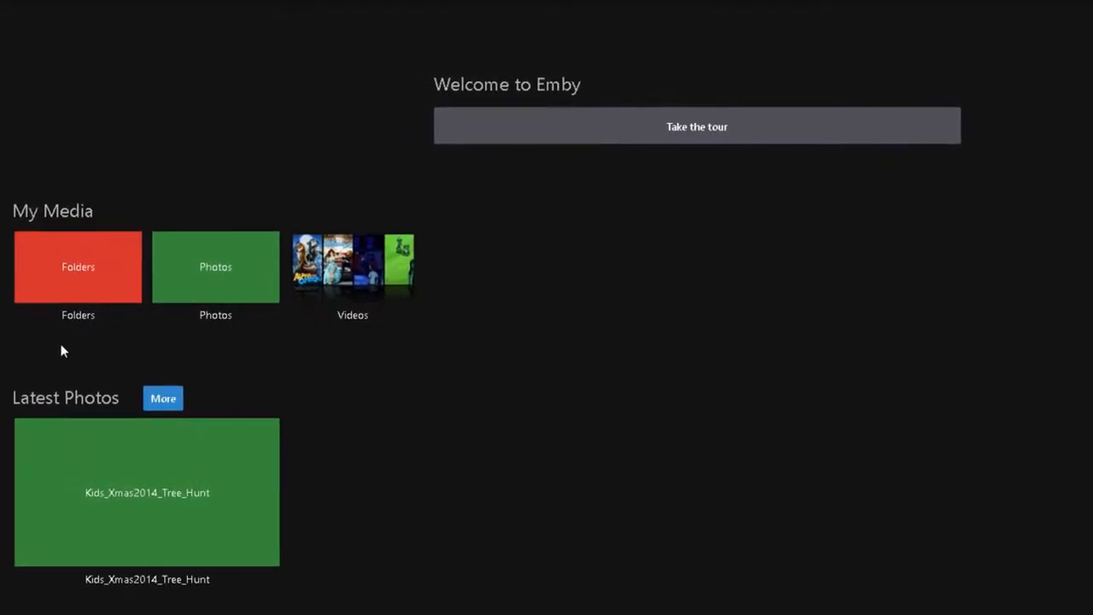
pyautogui.click(352, 267)
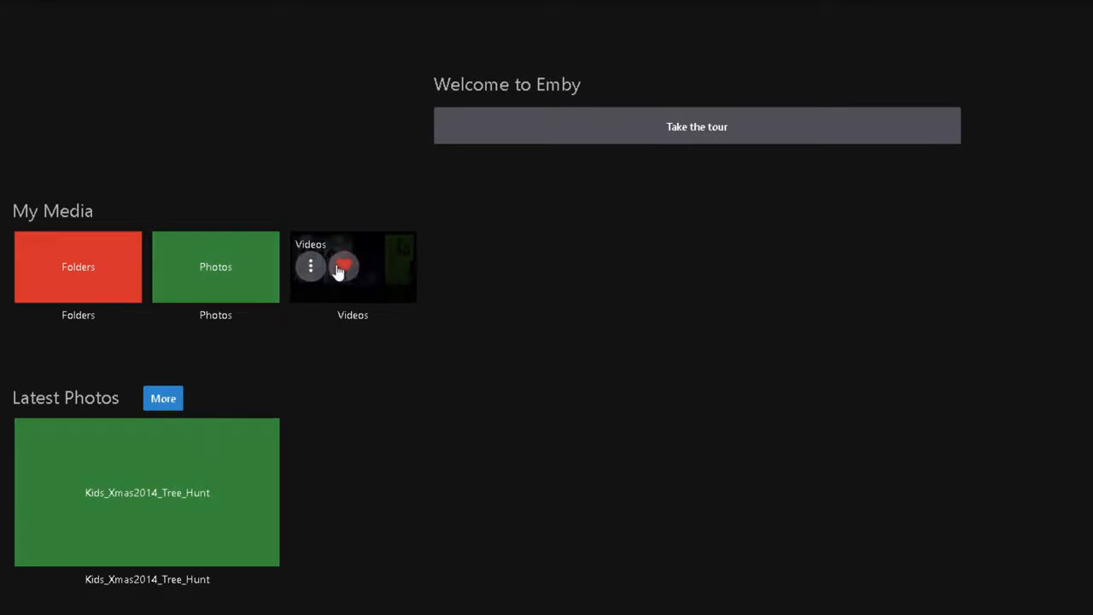
pyautogui.click(385, 256)
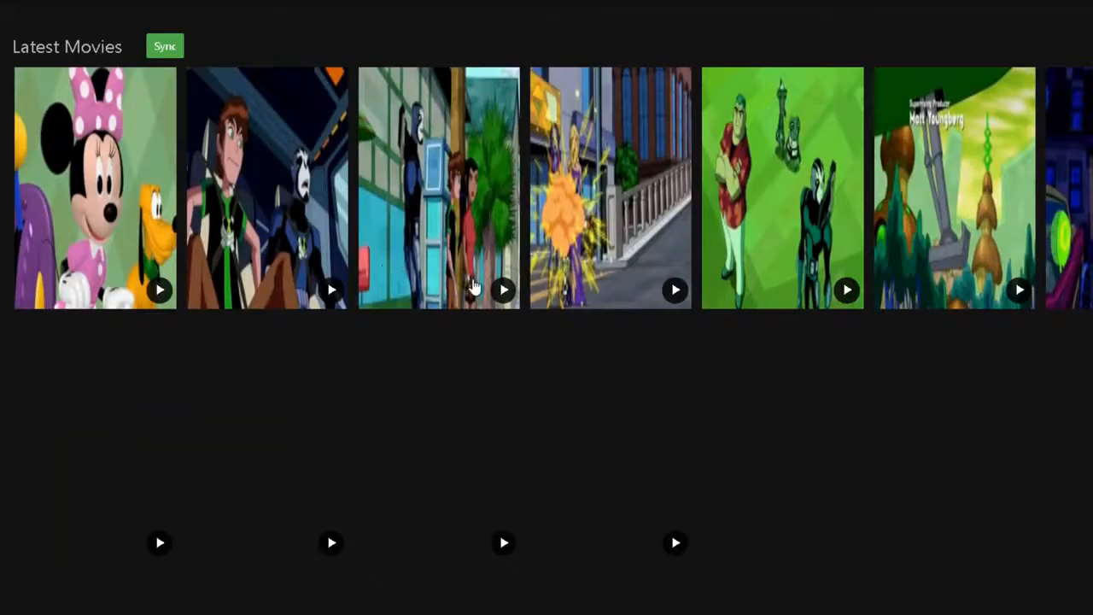
# - Play the Ben10_Omniverse-S08E03 video from the Videos library, pause it, and return to the library's latest movies
pyautogui.moveTo(471, 283)
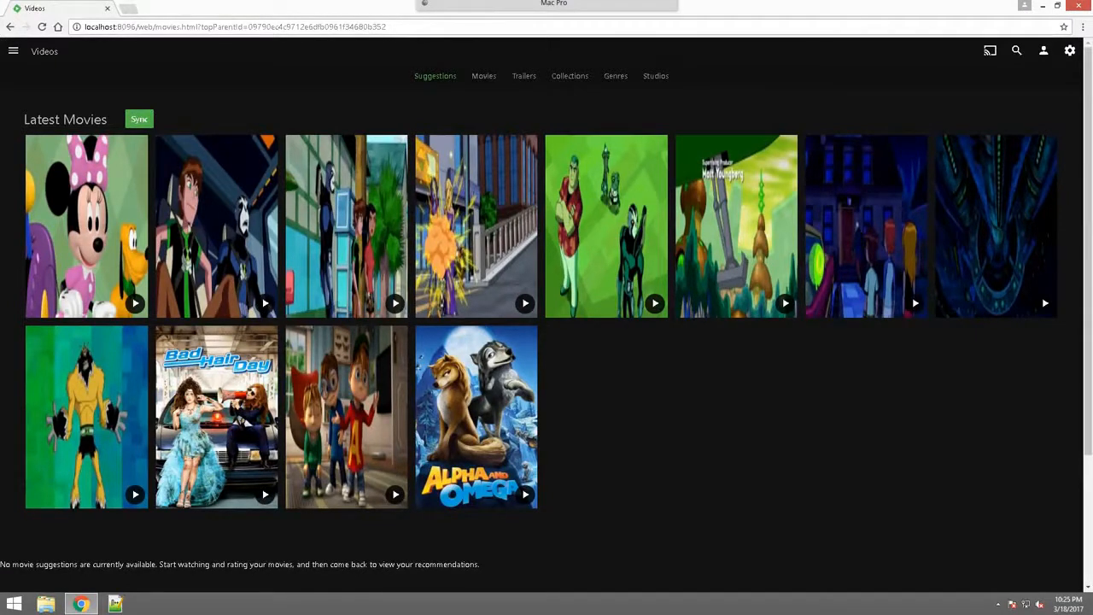
pyautogui.click(216, 225)
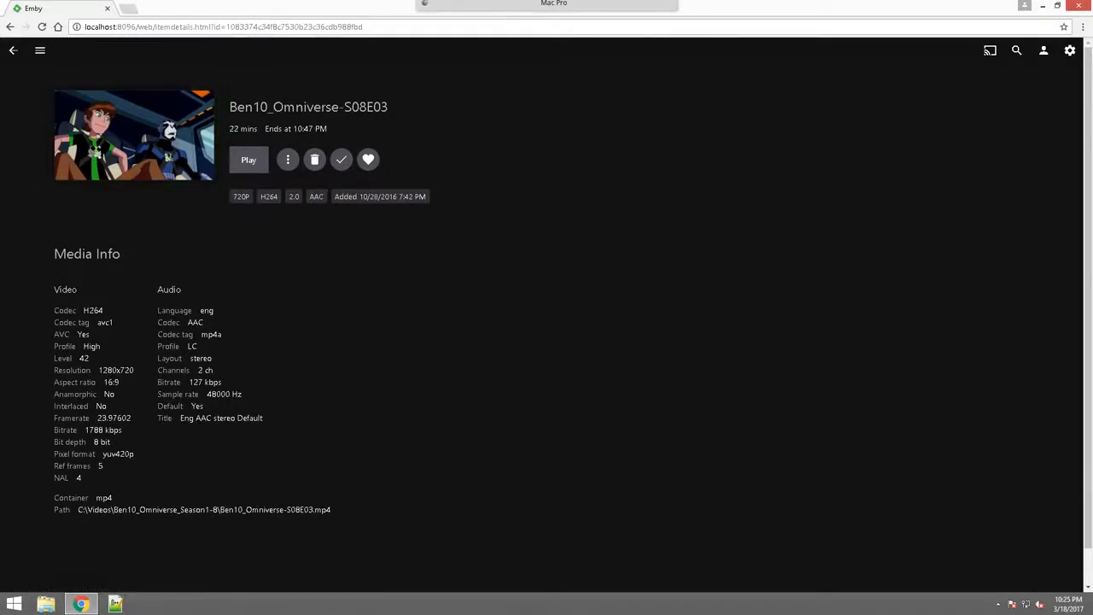
pyautogui.click(248, 160)
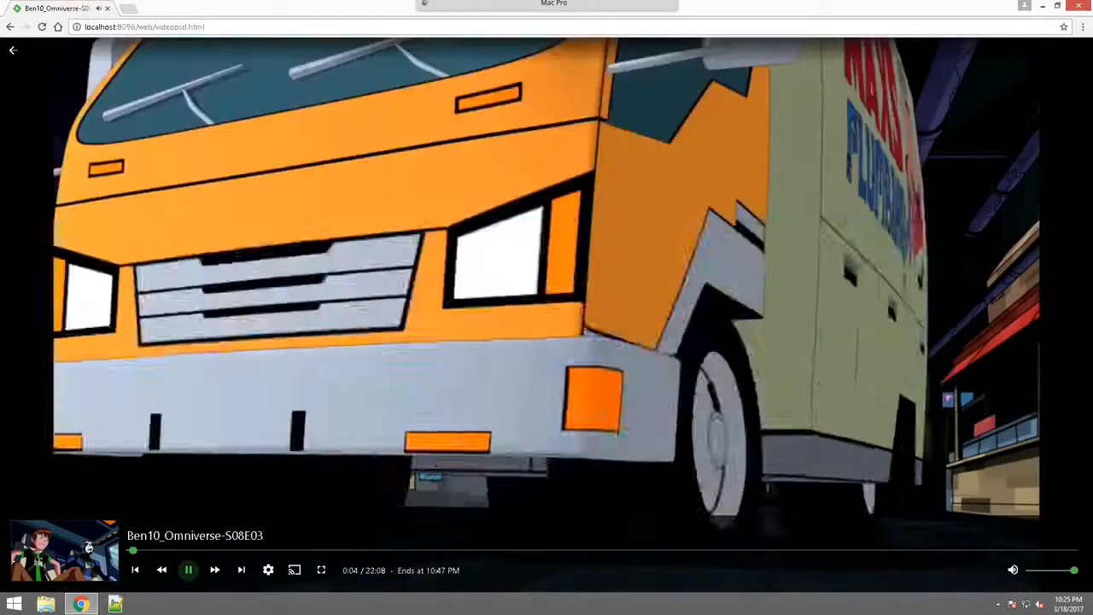
pyautogui.press('space')
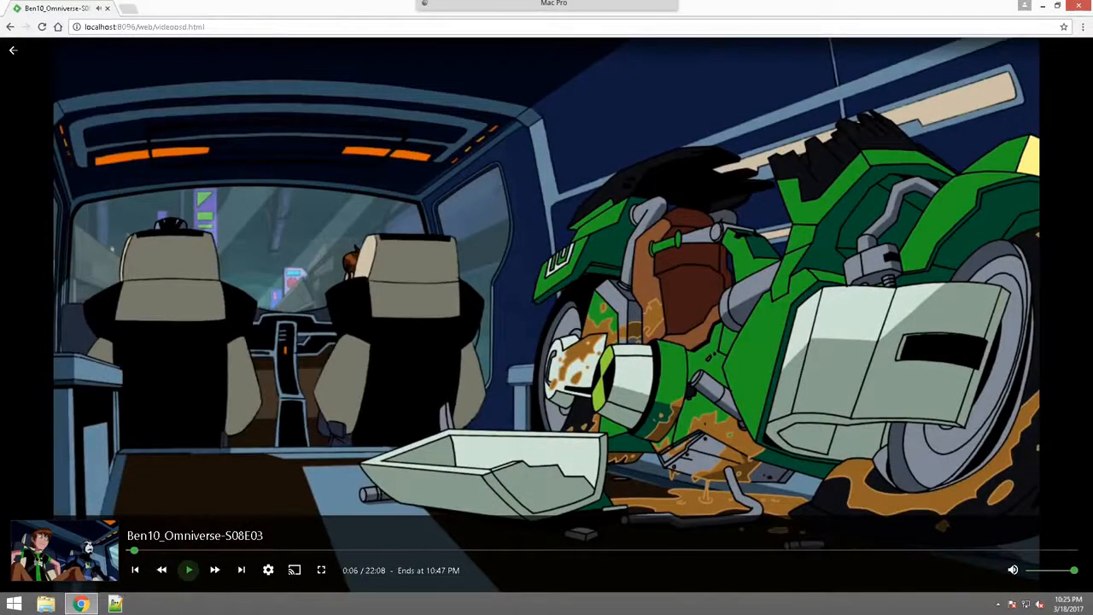
pyautogui.press('BackSpace')
pyautogui.press('BackSpace')
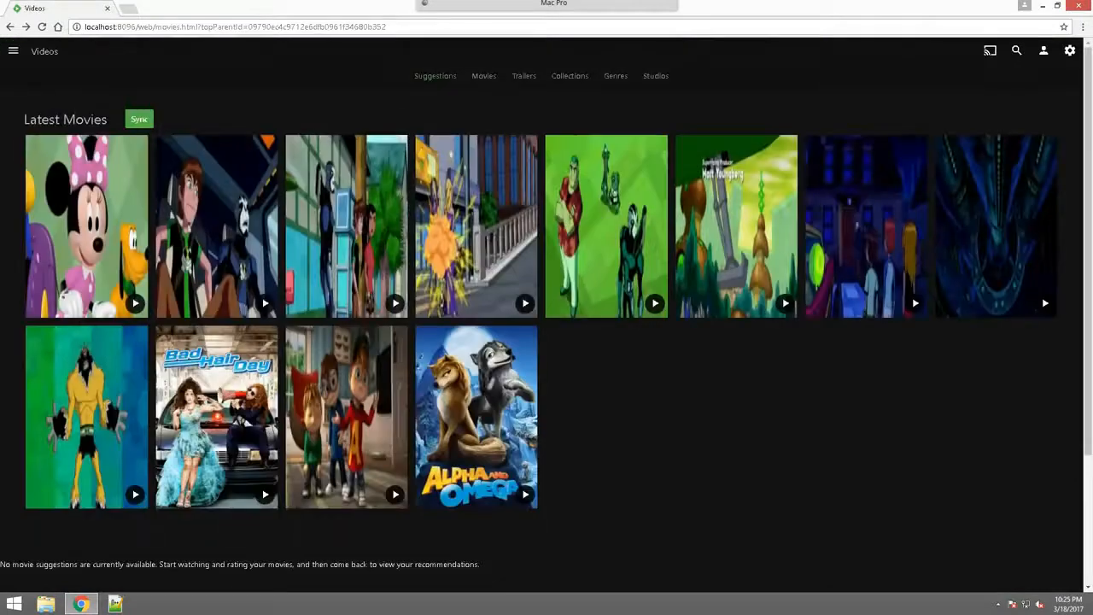
# - Go back to the Emby home page and open the Kids_Xmas2014_Tree_Hunt album in the Photos library
pyautogui.click(12, 51)
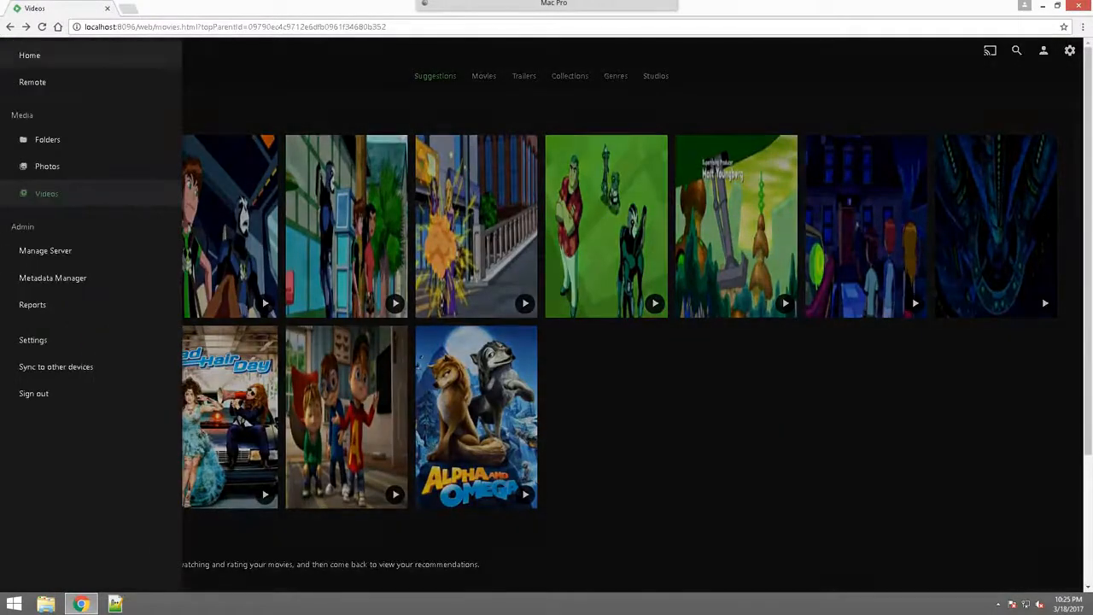
pyautogui.click(30, 54)
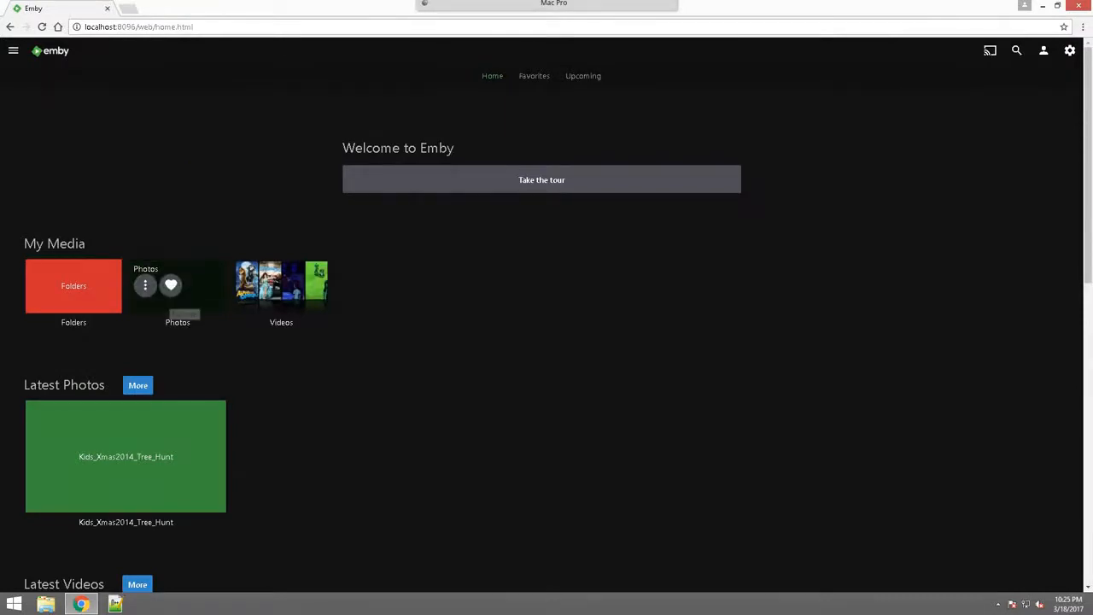
pyautogui.click(181, 294)
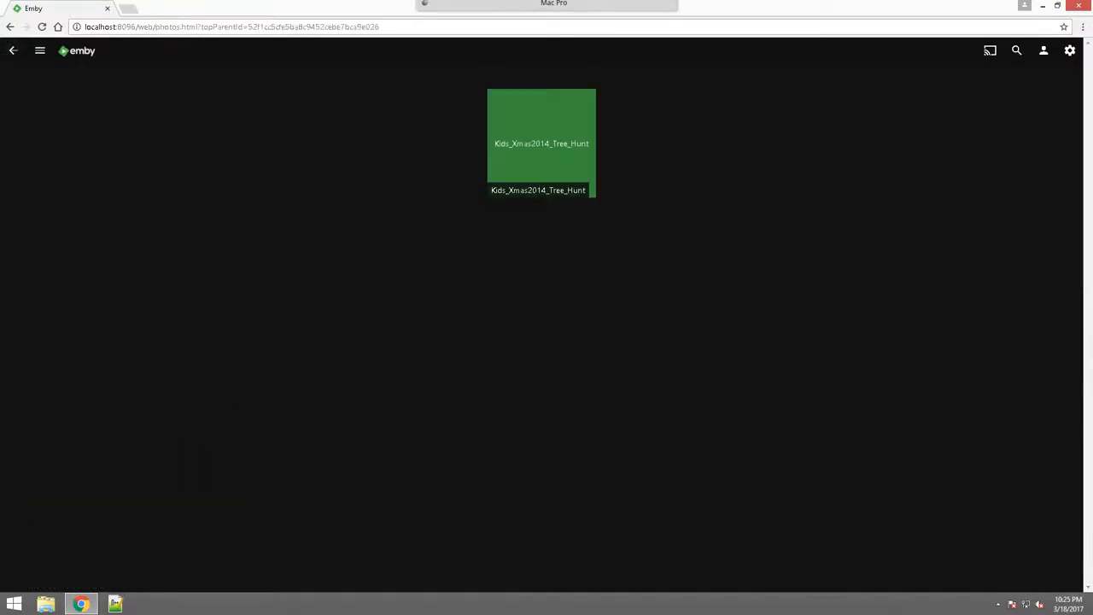
pyautogui.click(542, 143)
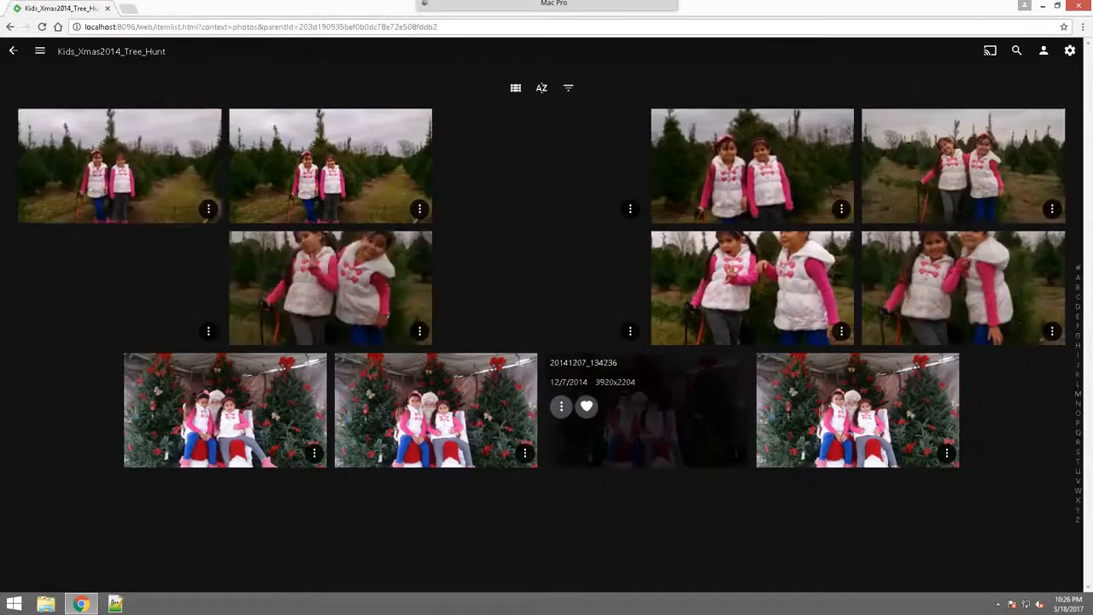
# - View photo 20141207_134236 and the album's first photo enlarged, closing each one to return to the album
pyautogui.click(647, 410)
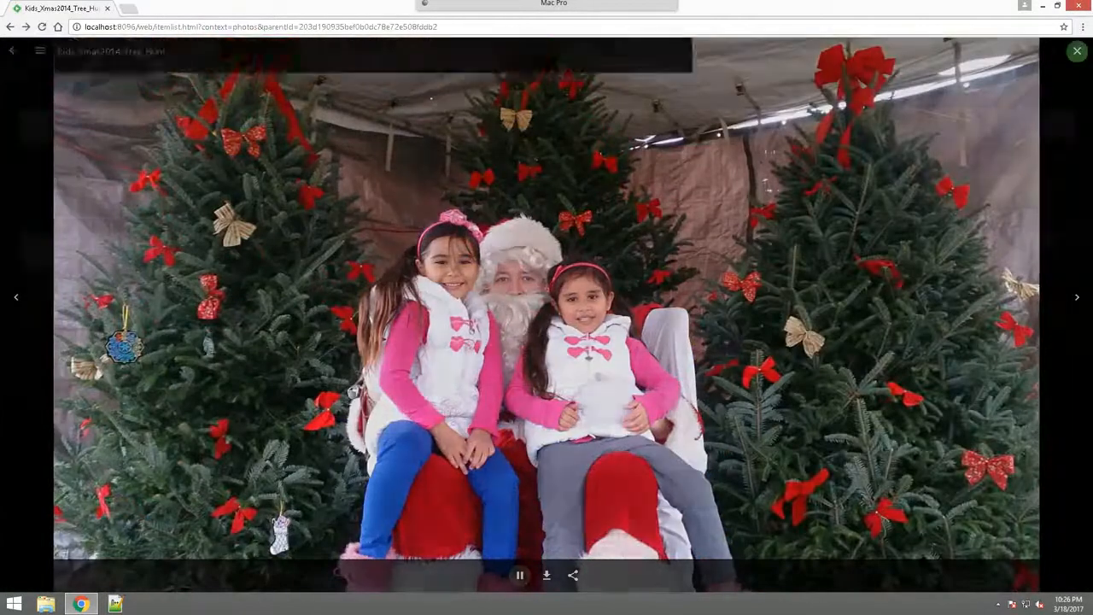
pyautogui.press('Escape')
pyautogui.click(120, 165)
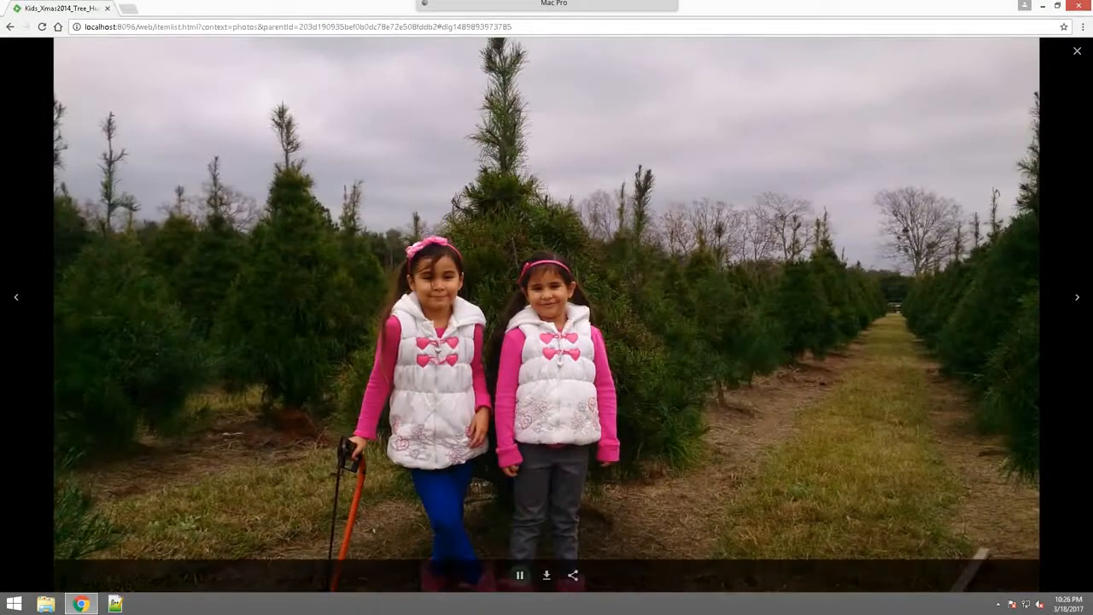
pyautogui.press('Escape')
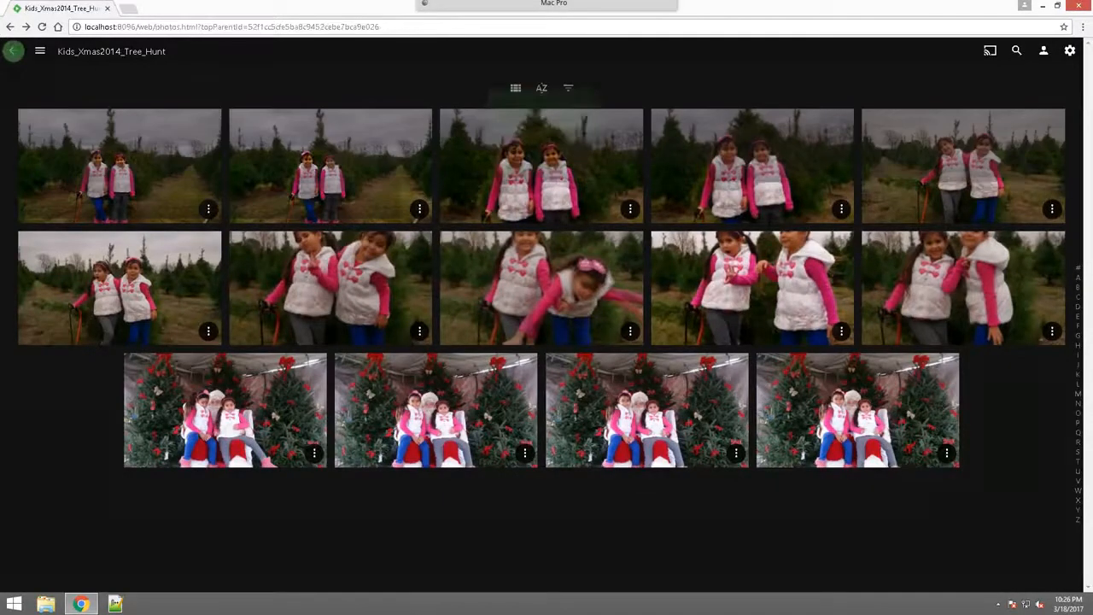
# - Return from the photo album to the Emby home page and look over the main navigation options
pyautogui.hotkey('alt', 'Left')
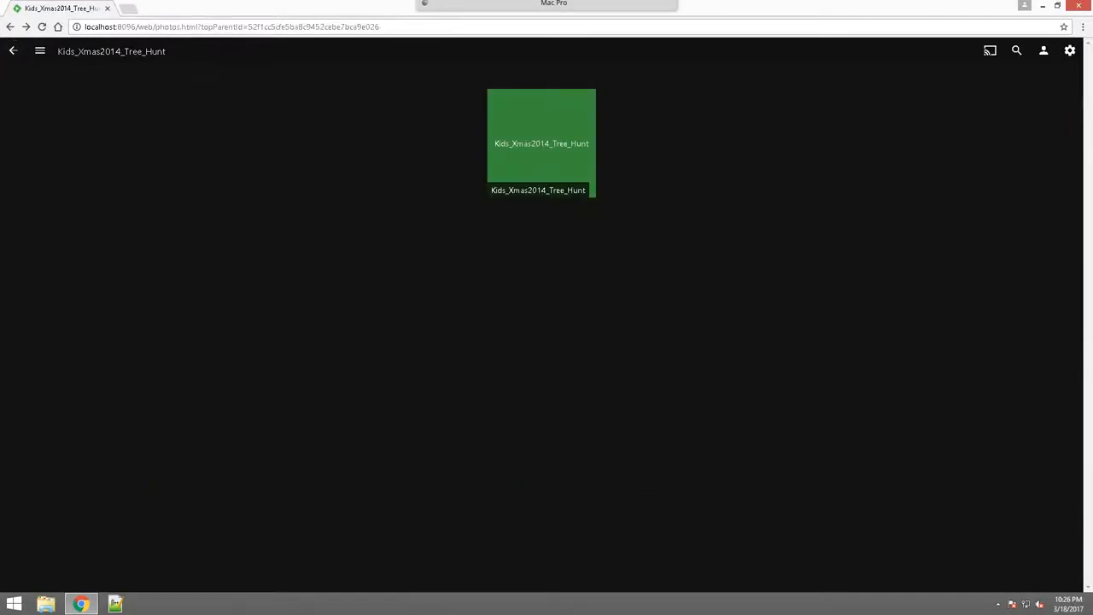
pyautogui.hotkey('alt', 'Left')
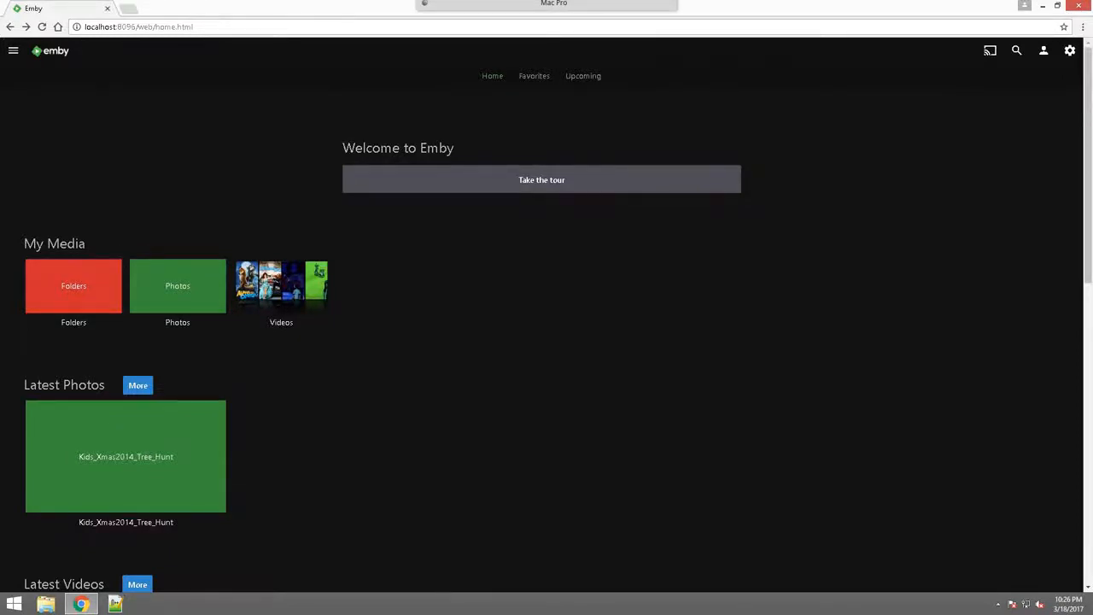
pyautogui.click(13, 50)
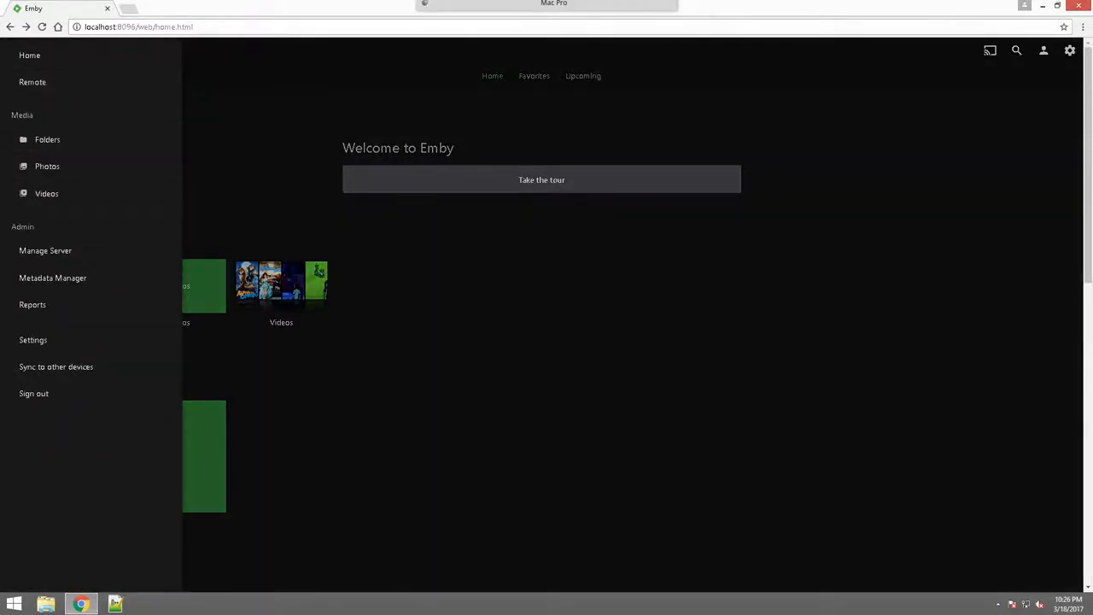
pyautogui.click(256, 154)
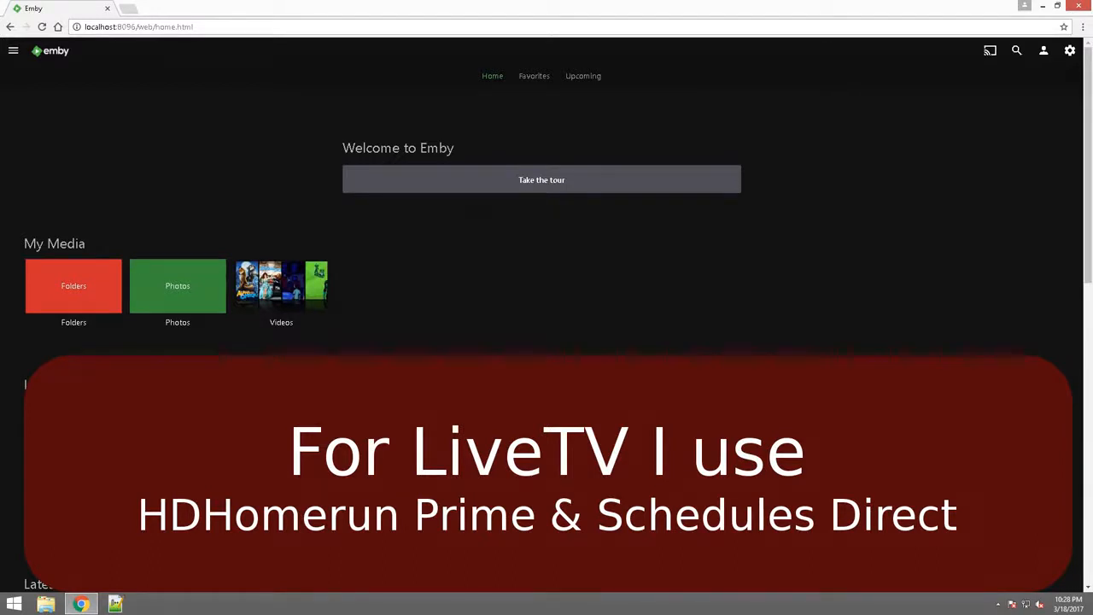
# - Search the web for "schedules direct" in a new tab, view the schedulesdirect.org home page, and close the tab
pyautogui.hotkey('ctrl', 't')
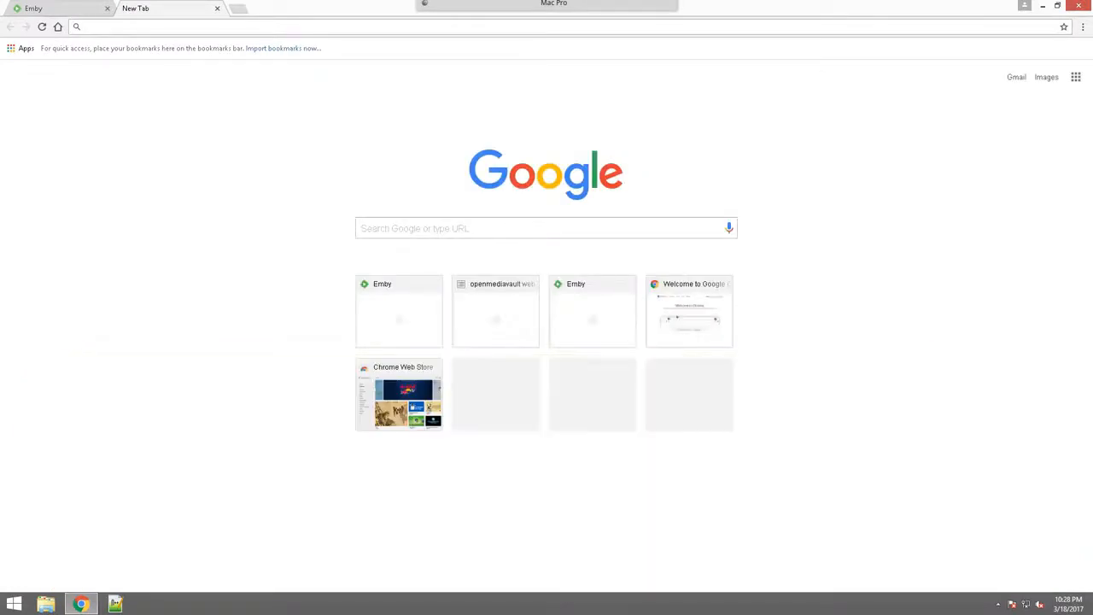
pyautogui.write('s')
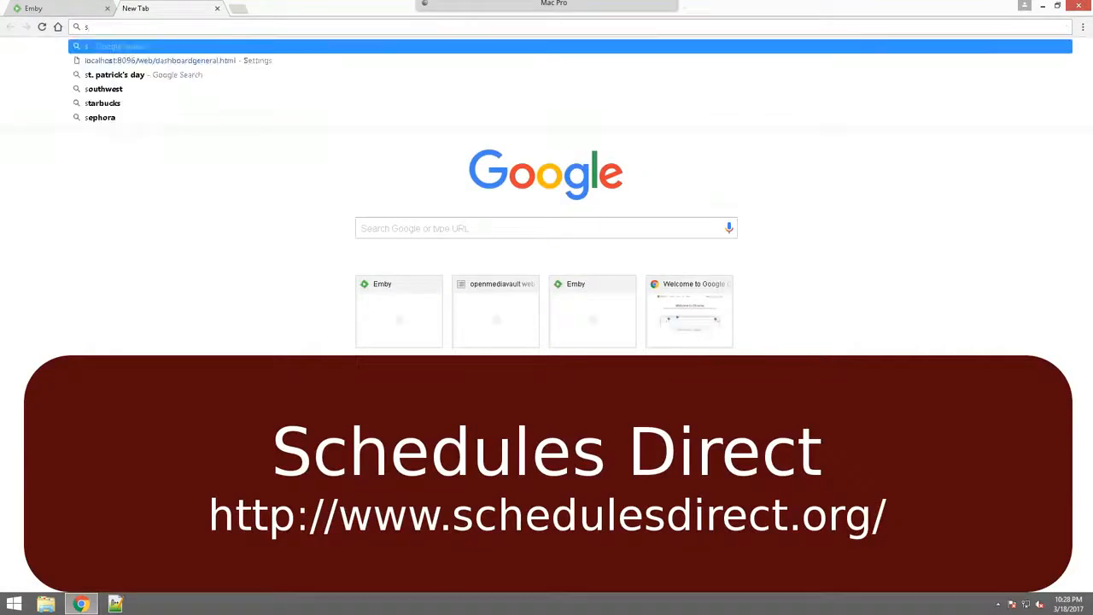
pyautogui.write('chedules')
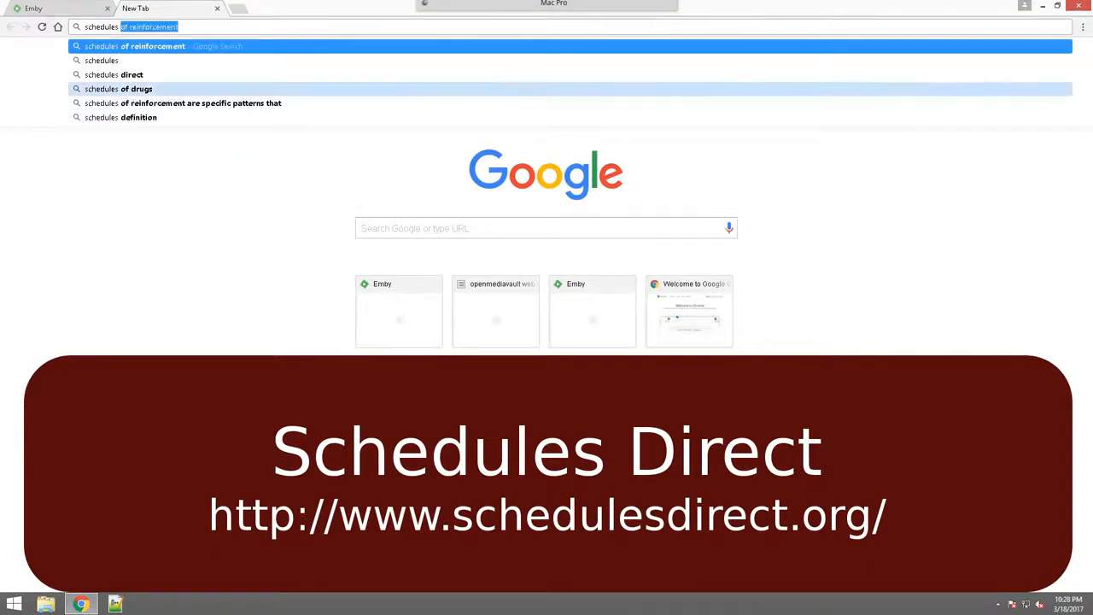
pyautogui.click(114, 74)
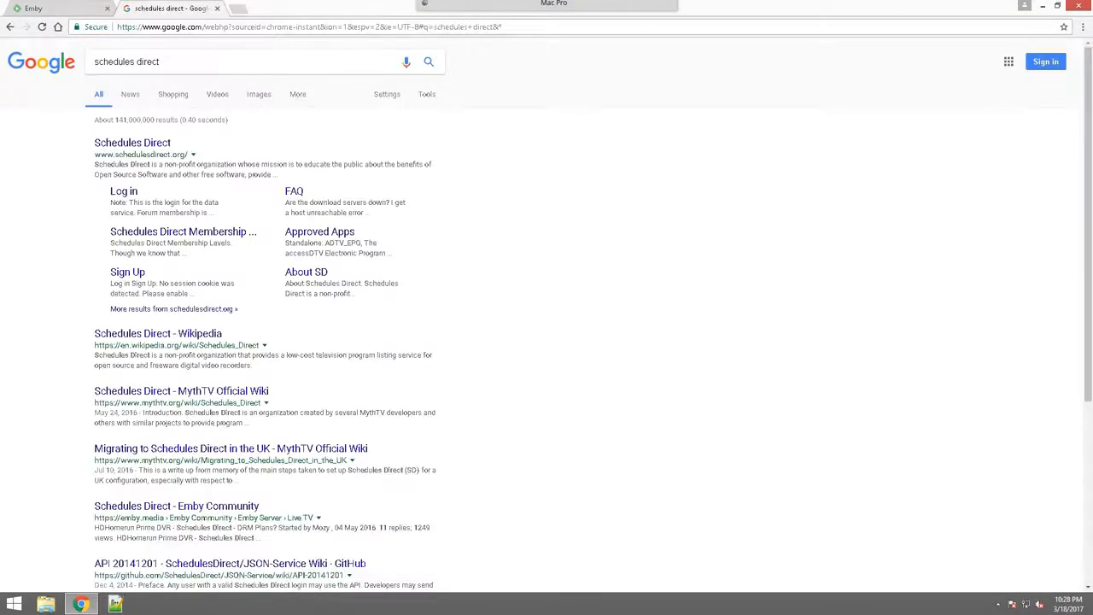
pyautogui.click(132, 142)
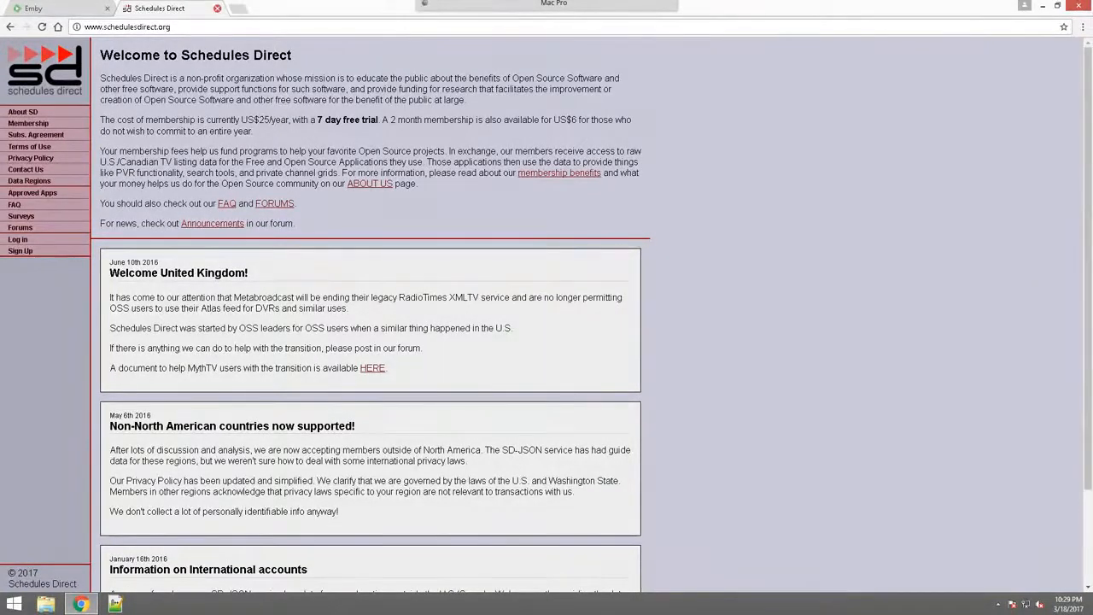
pyautogui.hotkey('ctrl', 'w')
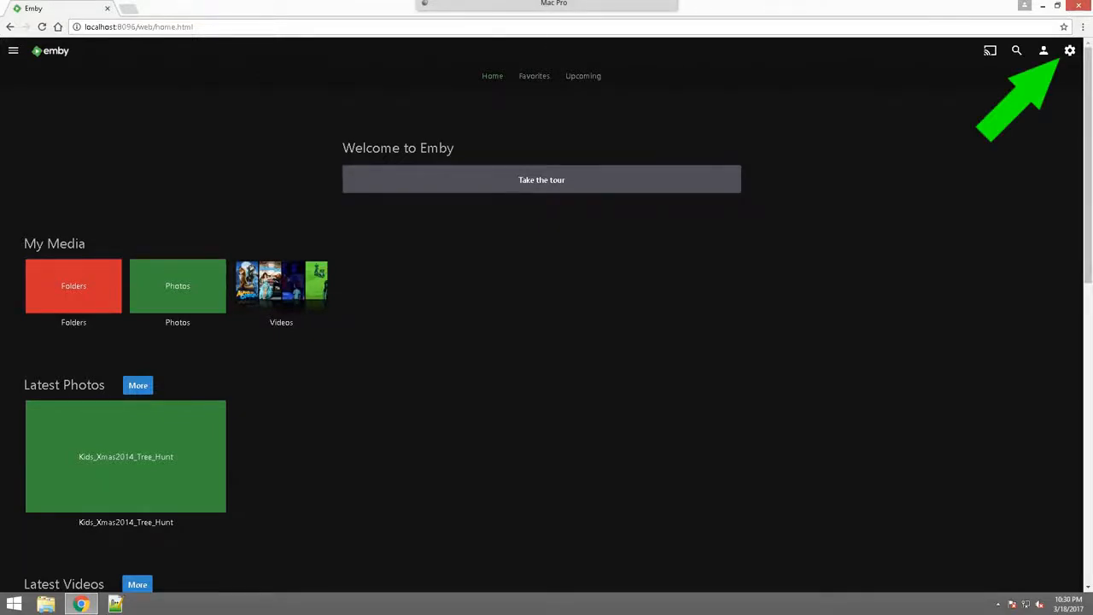
# - Open the server dashboard's Live TV settings and start adding an HDHomerun tuner device
pyautogui.click(1069, 51)
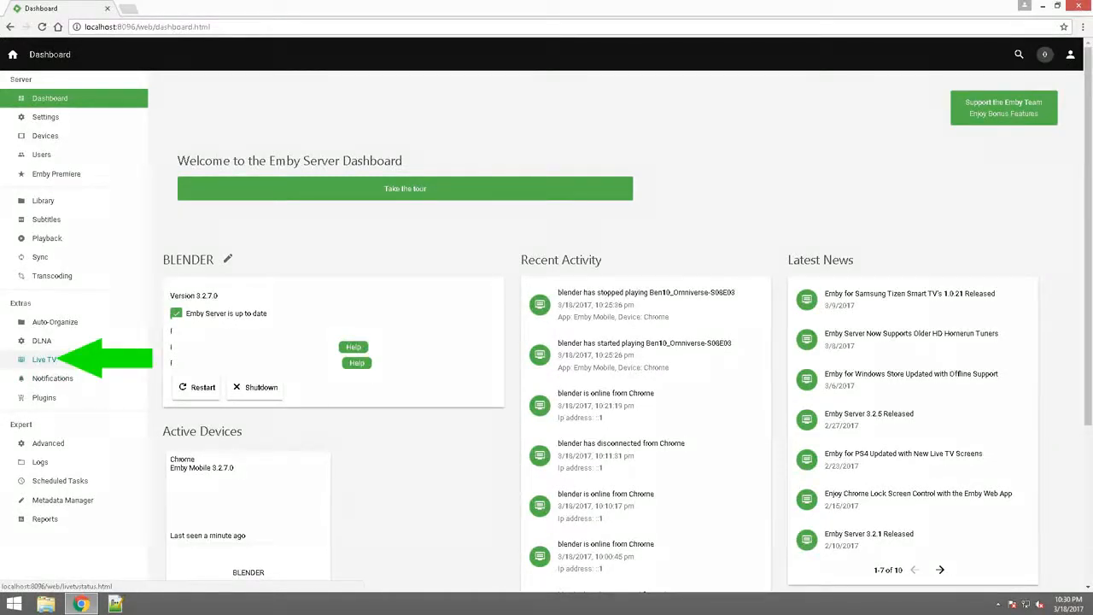
pyautogui.click(43, 359)
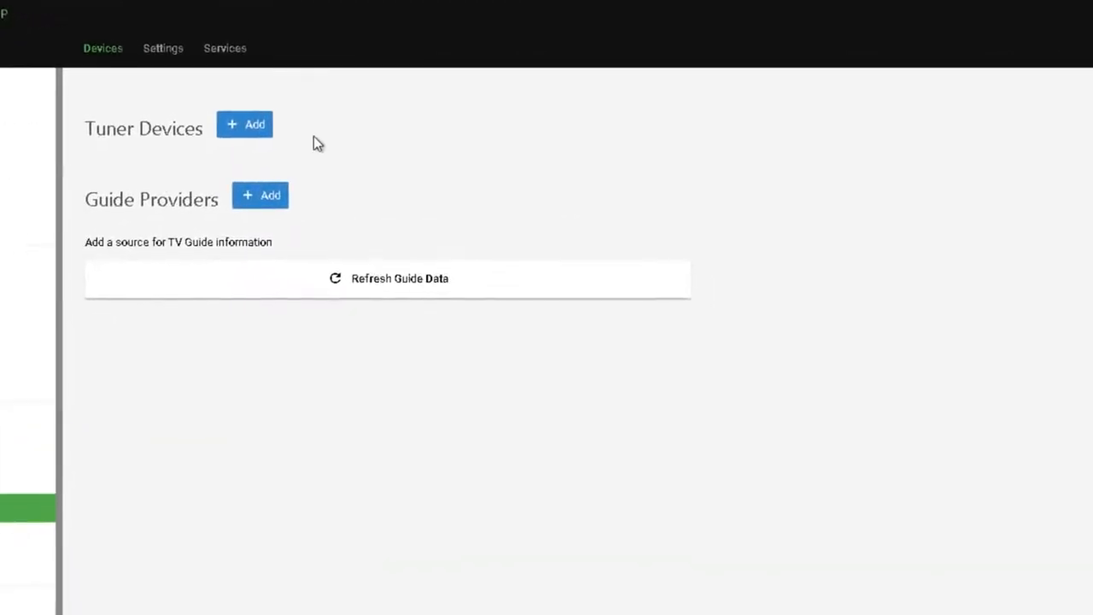
pyautogui.click(256, 124)
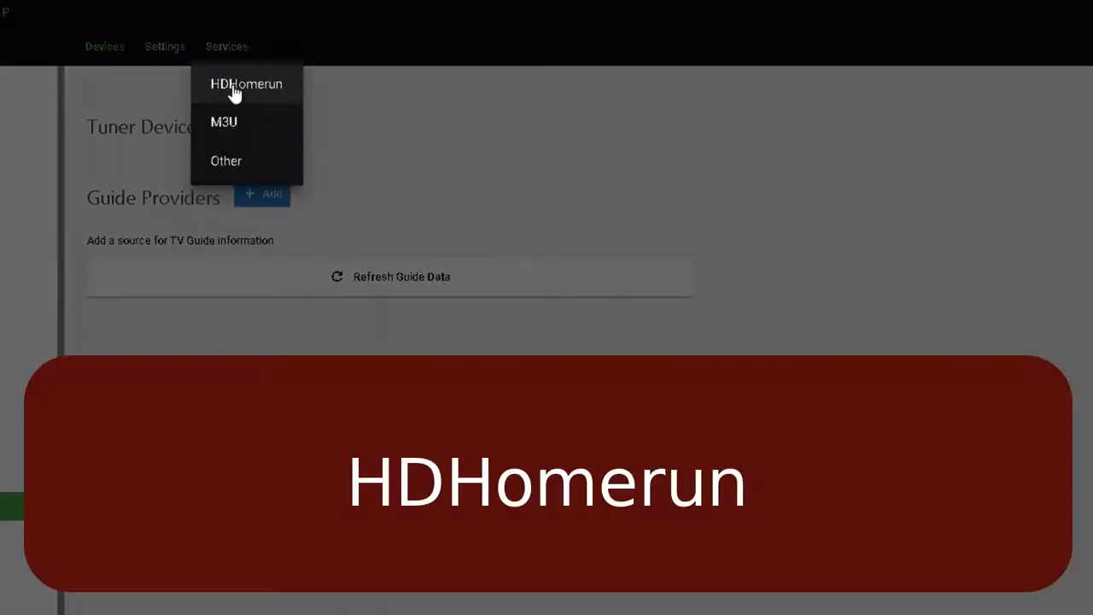
pyautogui.click(235, 87)
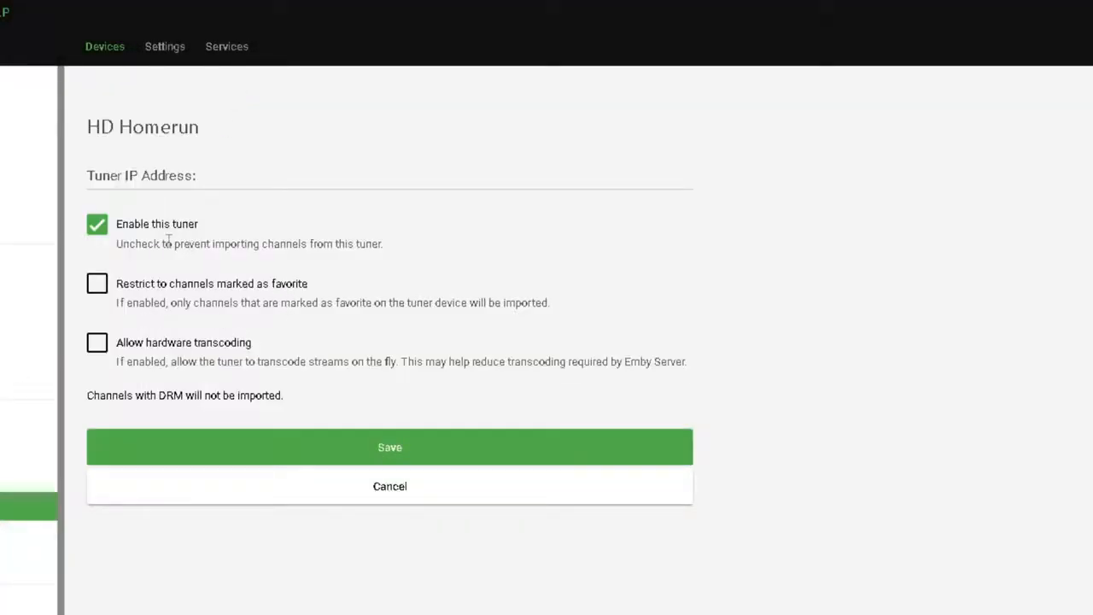
# - Set the HDHomerun tuner's IP address to 199.168.71.99, allow hardware transcoding, and save the tuner
pyautogui.click(184, 176)
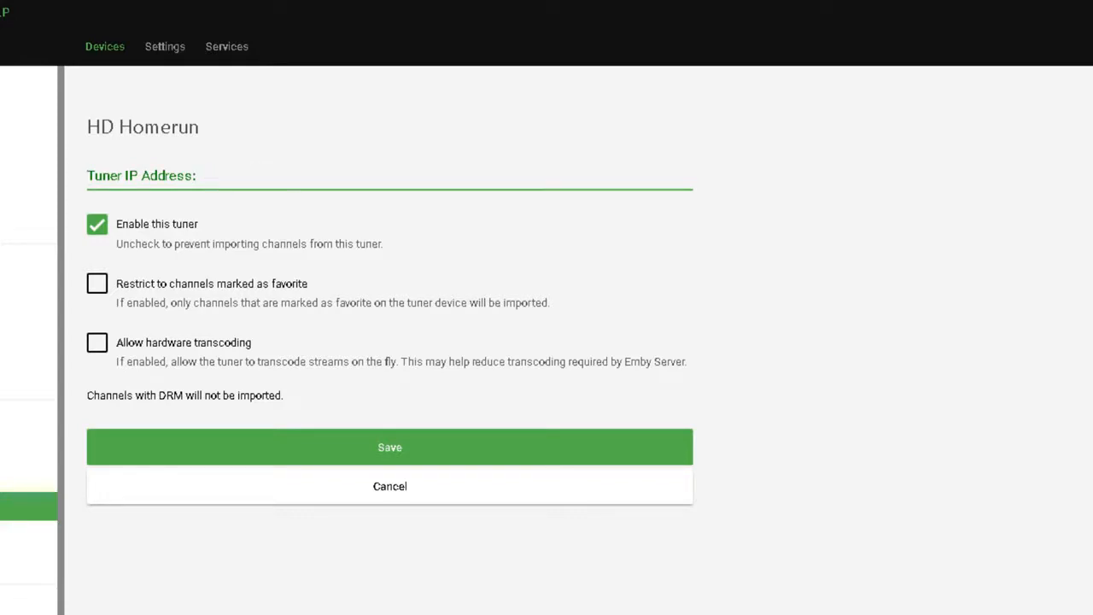
pyautogui.write('199')
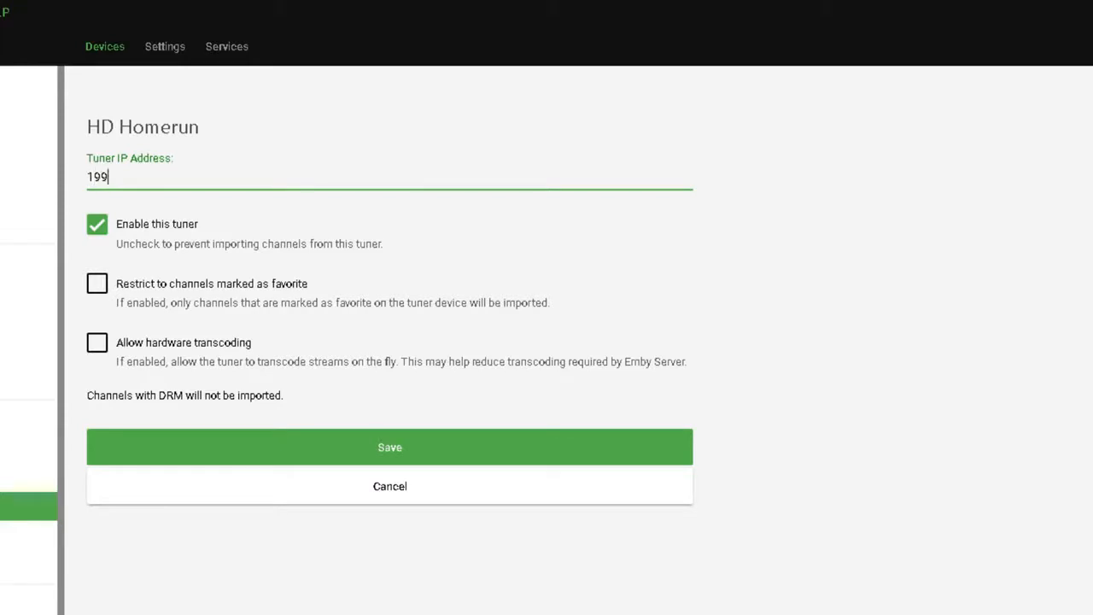
pyautogui.write('.168.71.99')
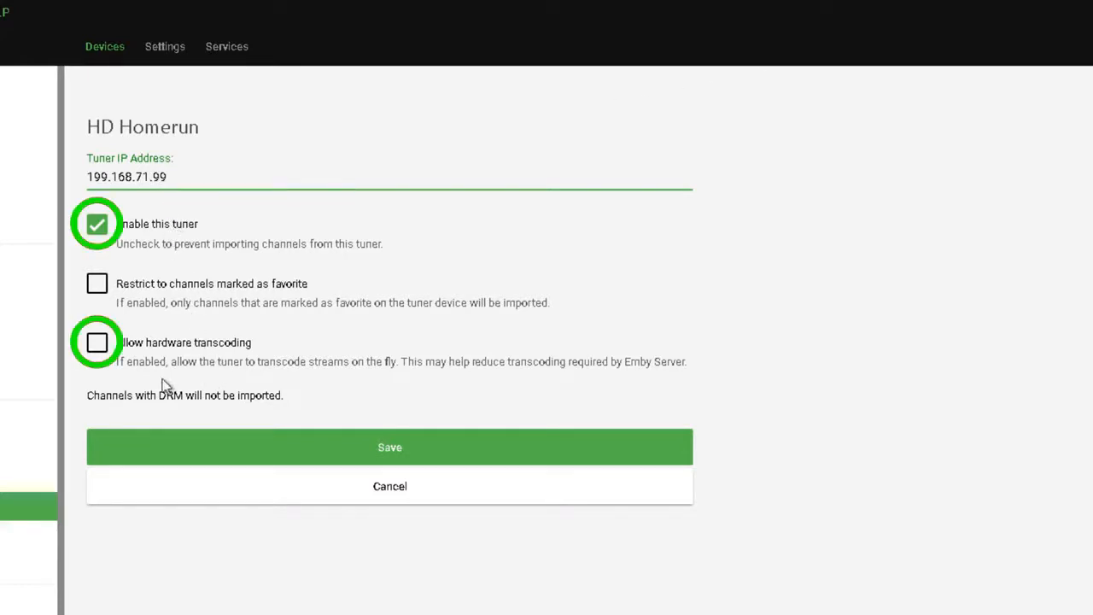
pyautogui.click(91, 351)
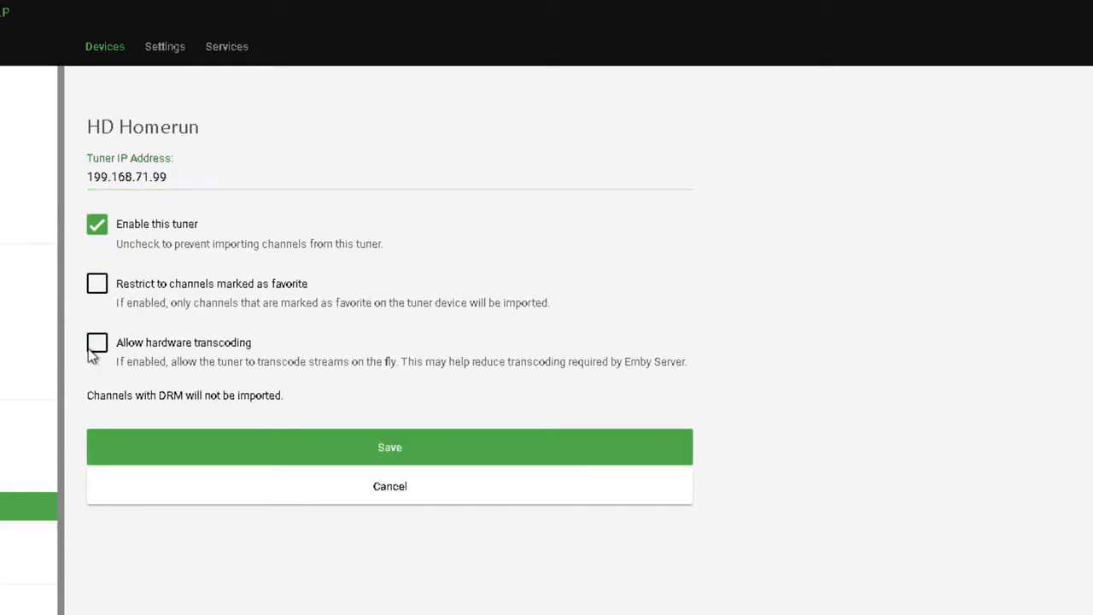
pyautogui.click(95, 346)
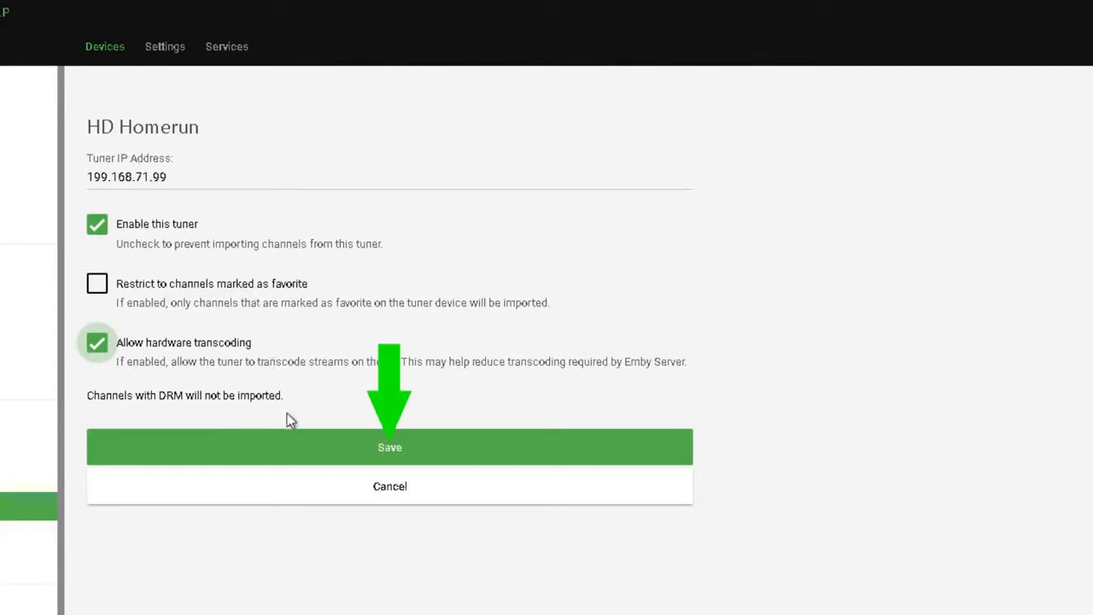
pyautogui.click(278, 451)
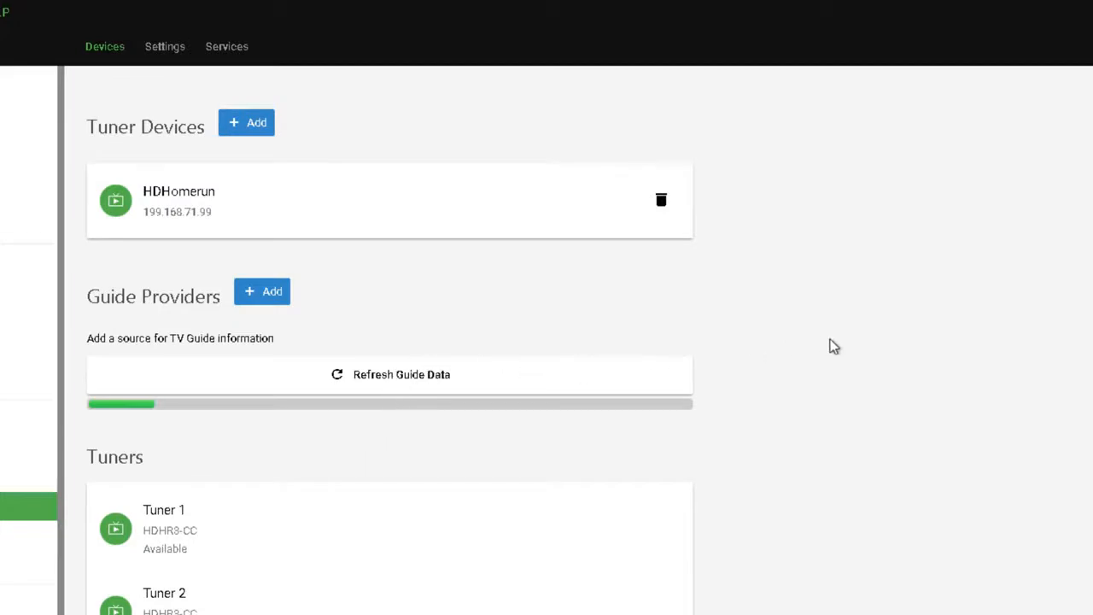
# - Add Schedules Direct as a guide provider and log in with the account's username and password
pyautogui.scroll(-1, 837, 348)
pyautogui.scroll(1, 835, 347)
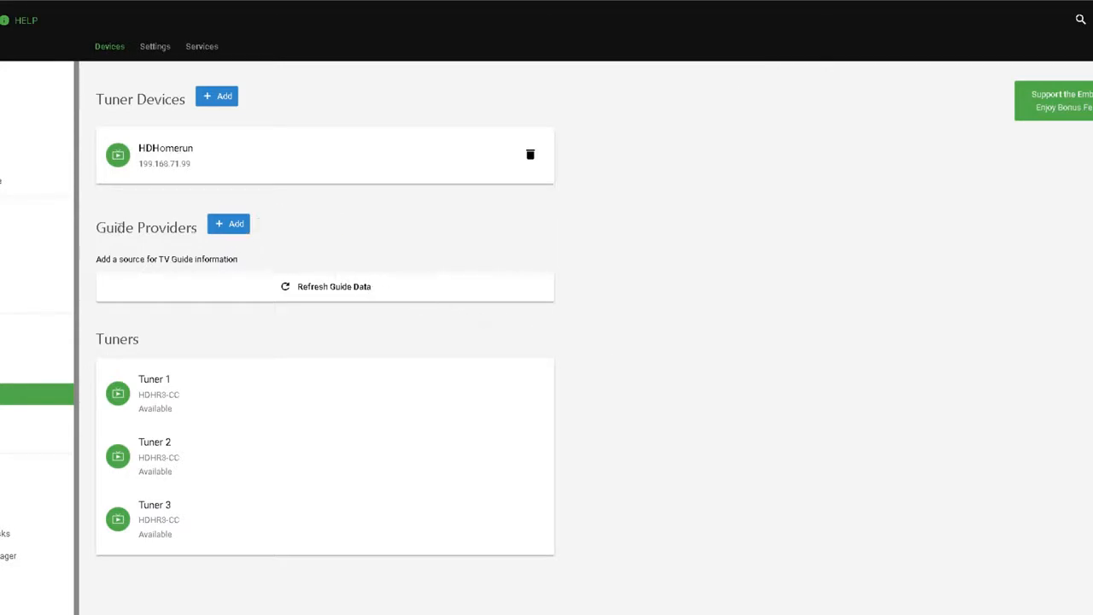
pyautogui.click(244, 226)
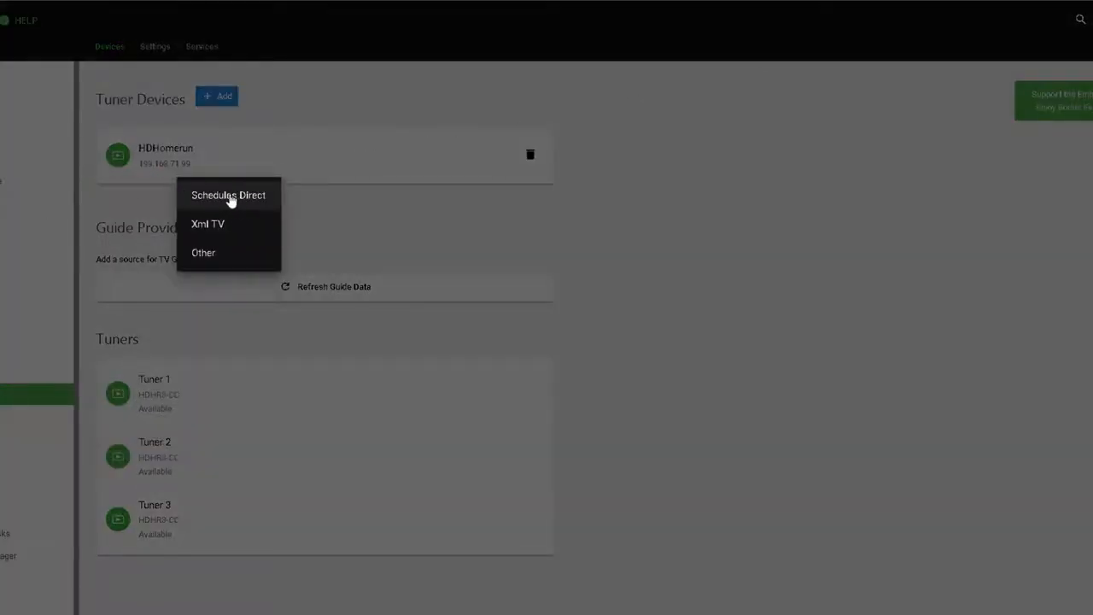
pyautogui.click(230, 199)
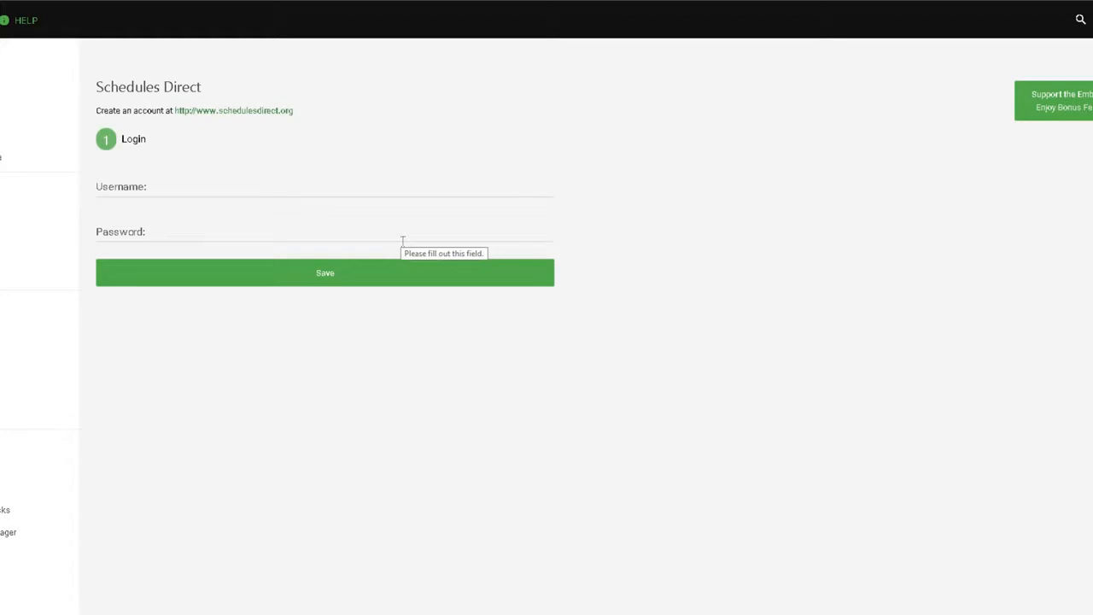
pyautogui.click(242, 185)
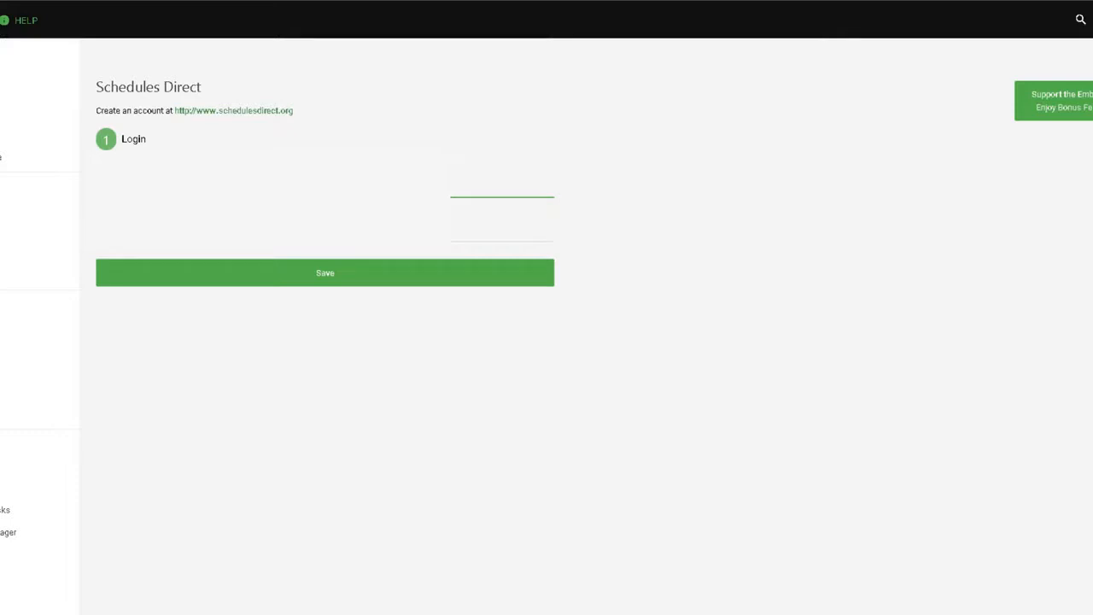
pyautogui.press('Tab')
pyautogui.click(242, 270)
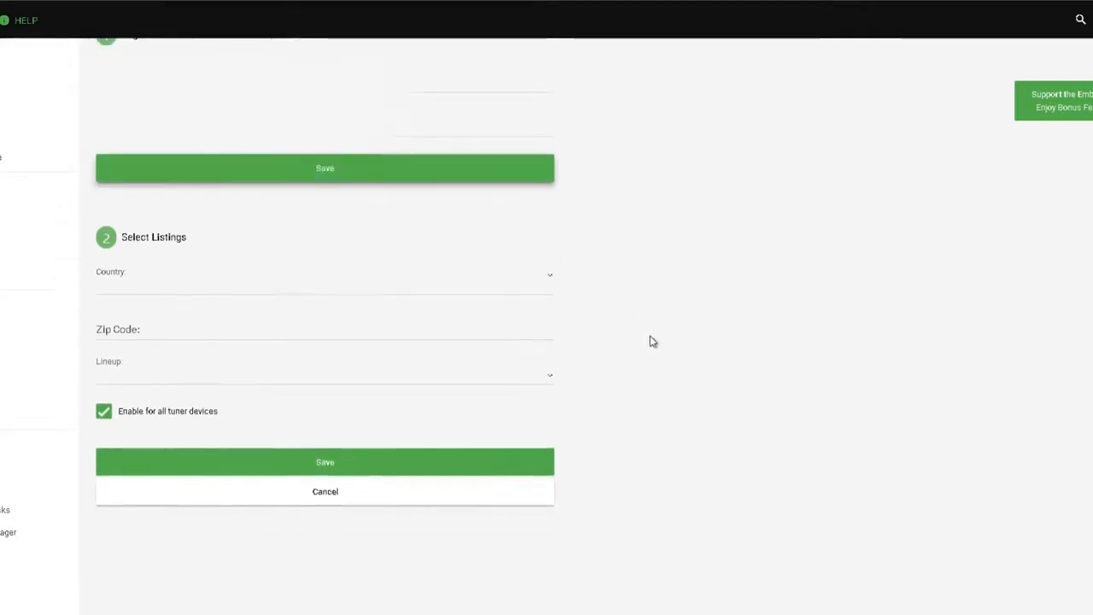
# - Set the guide listings to United States, the local zip code and the Comcast - Digital lineup, and save the provider
pyautogui.click(379, 299)
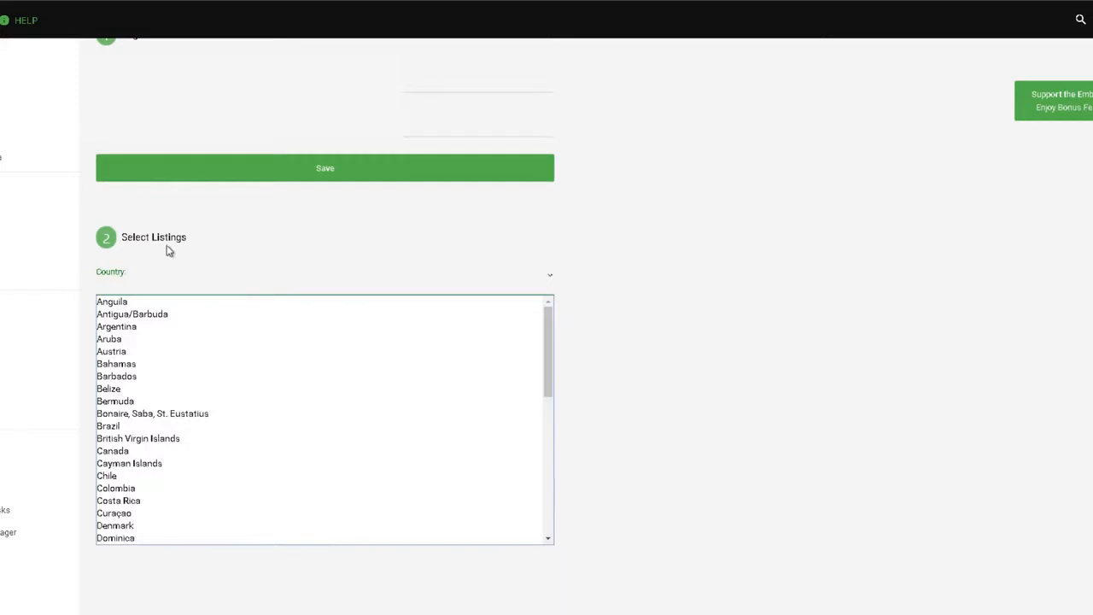
pyautogui.scroll(-5, 227, 444)
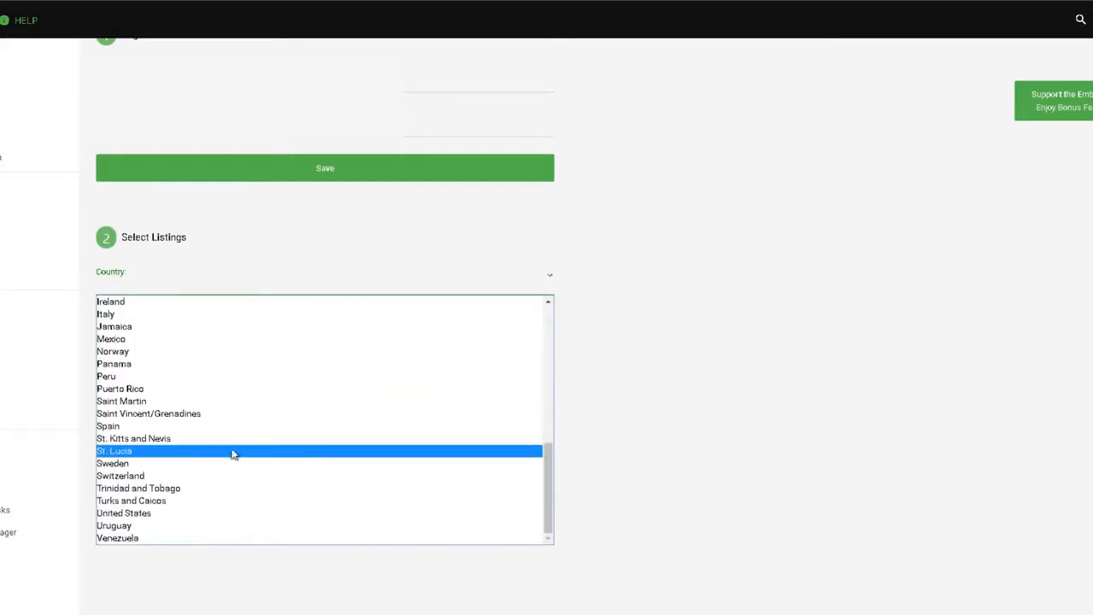
pyautogui.click(179, 513)
pyautogui.click(183, 332)
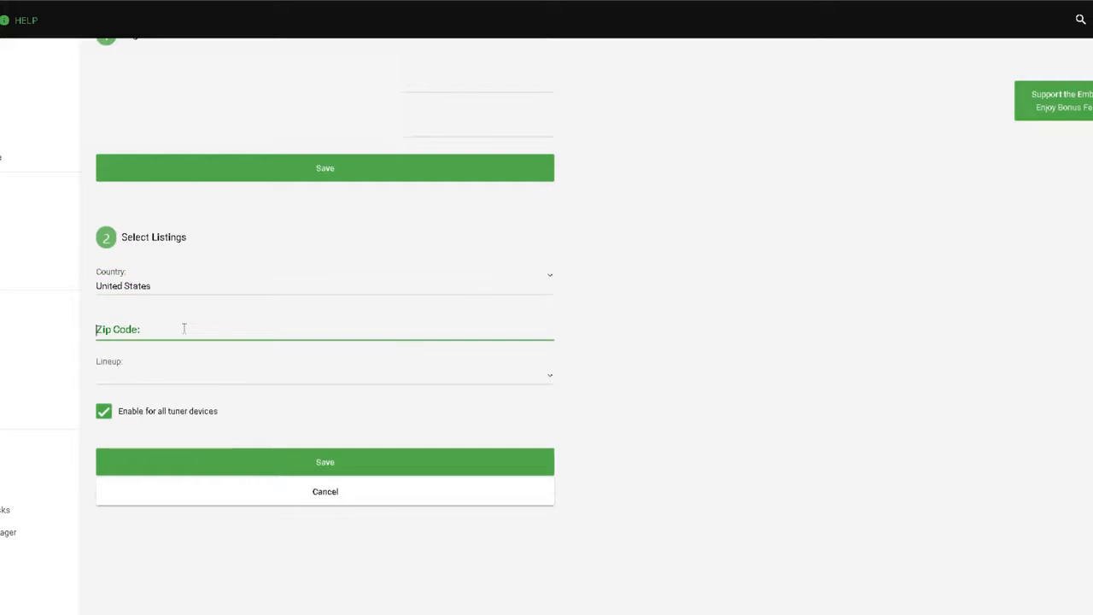
pyautogui.write('2')
pyautogui.click(173, 378)
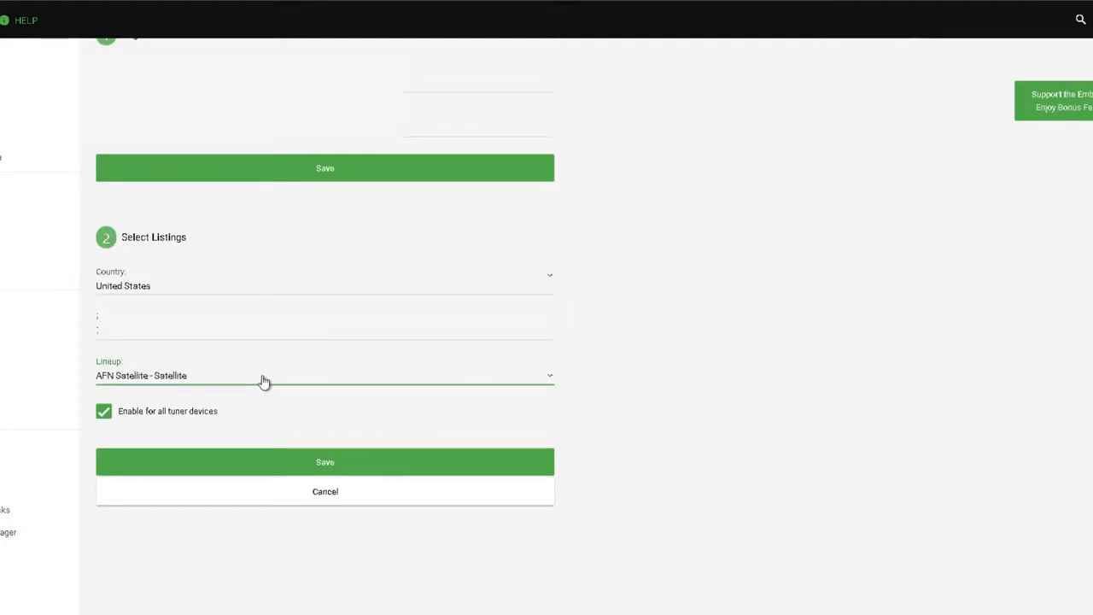
pyautogui.click(544, 388)
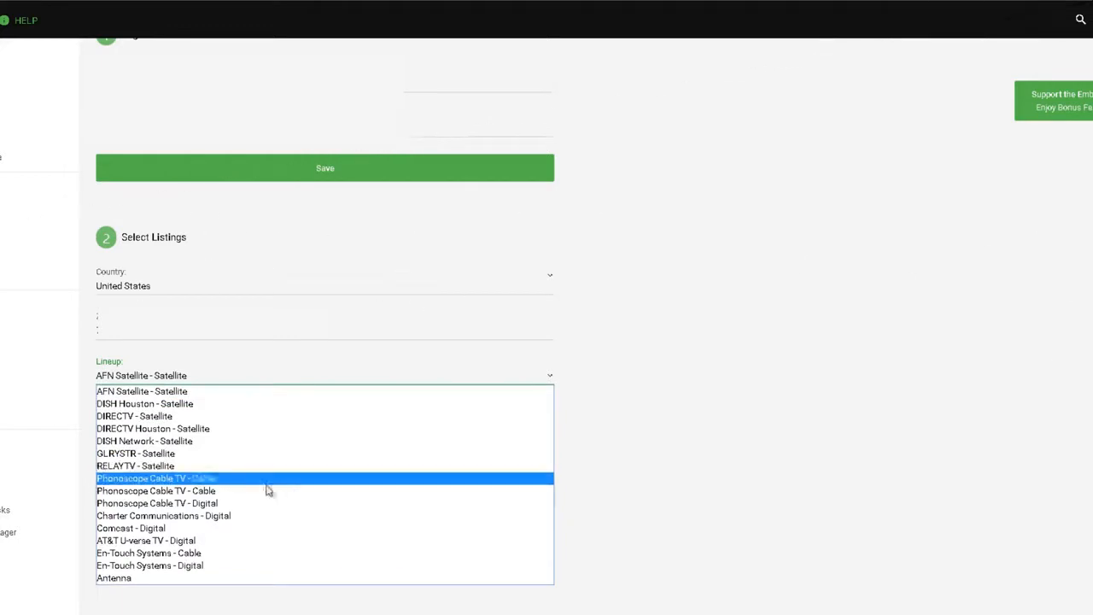
pyautogui.click(159, 529)
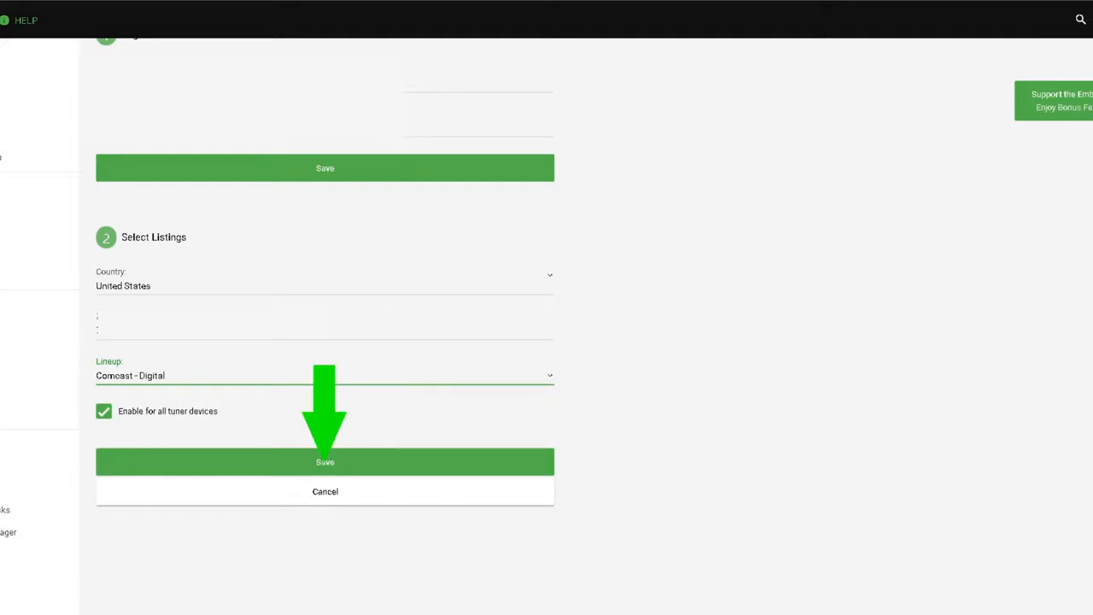
pyautogui.click(273, 463)
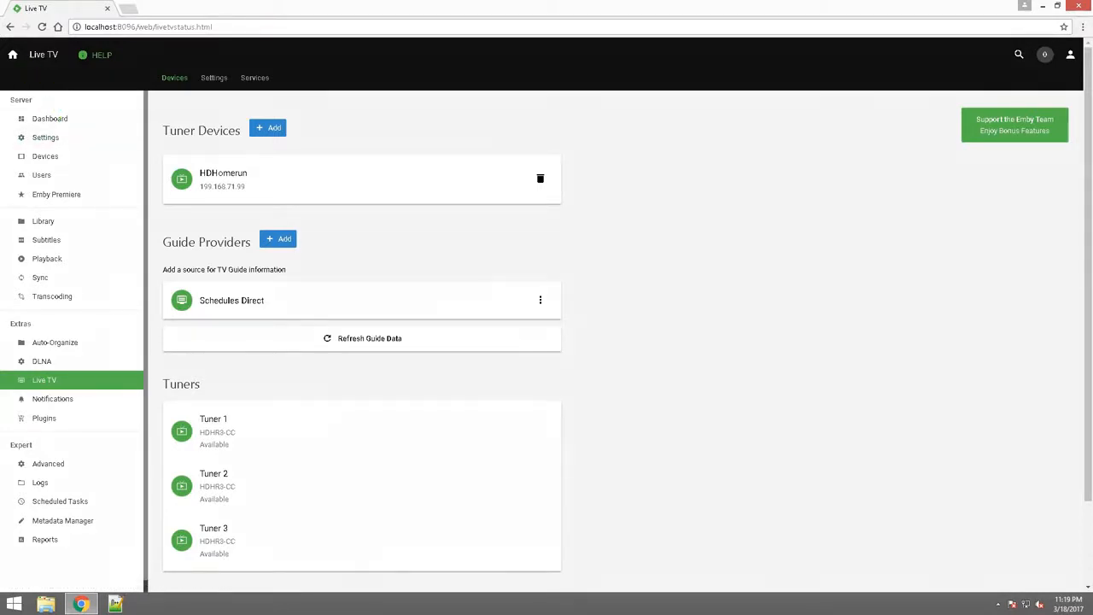
# - Open Live TV from the Emby home page and look through the program guide's channels and time slots
pyautogui.click(12, 55)
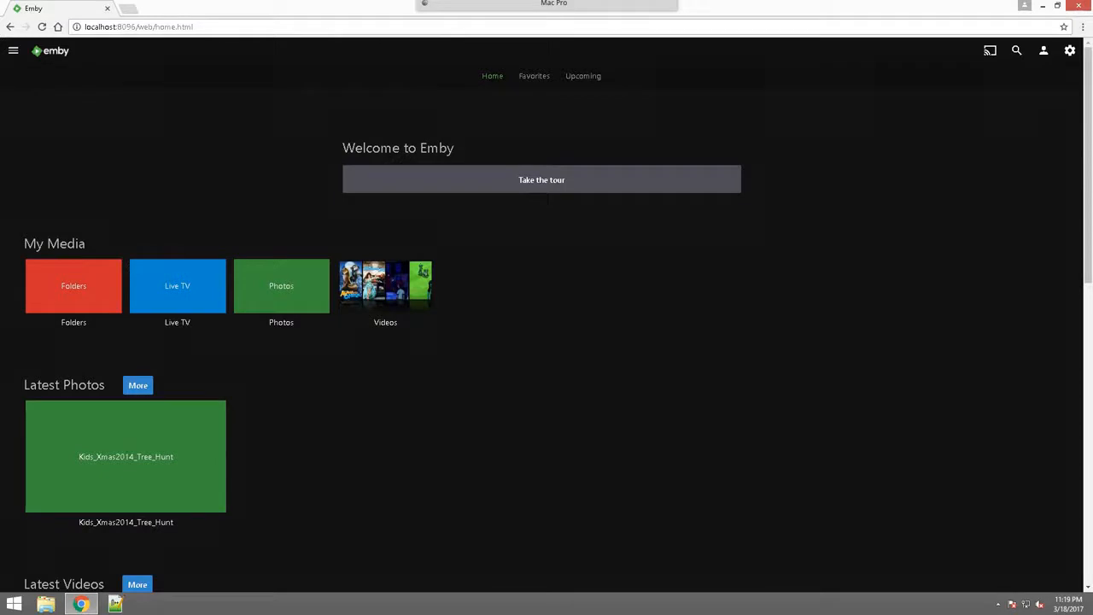
pyautogui.click(178, 285)
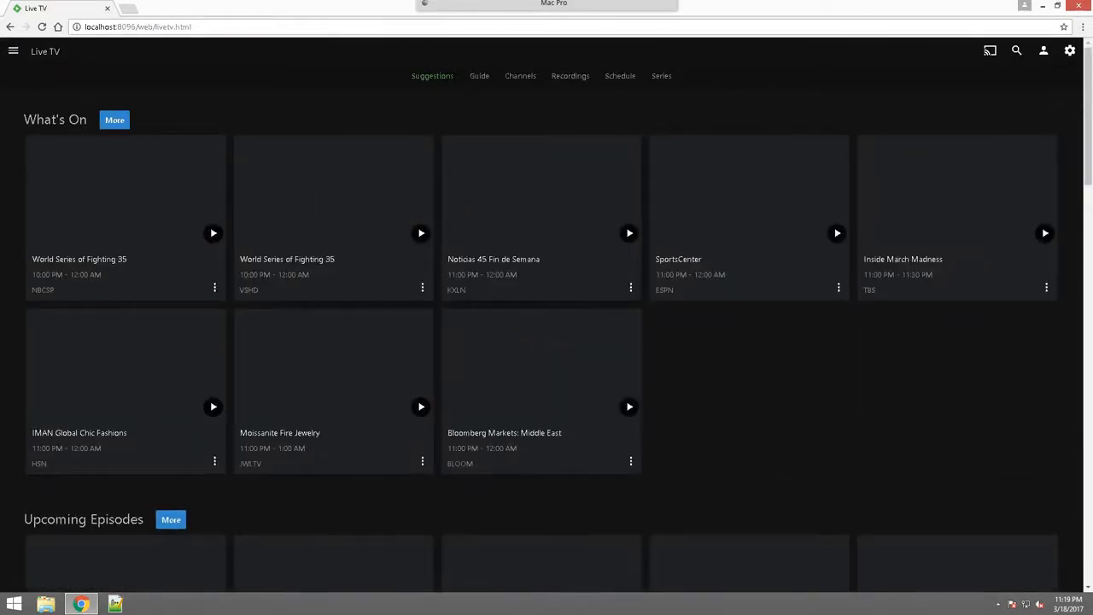
pyautogui.click(479, 76)
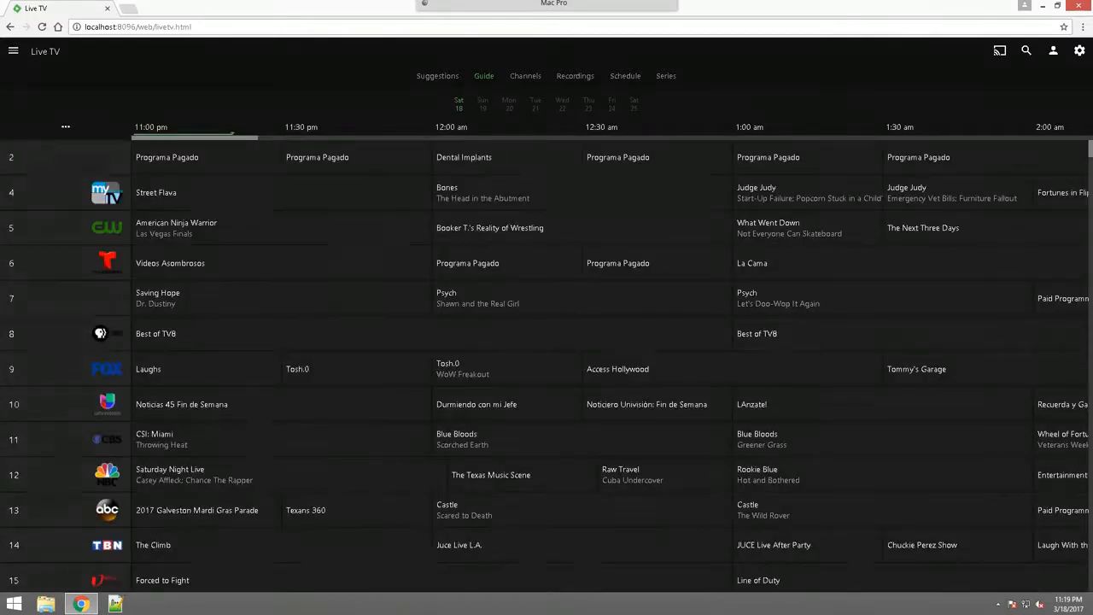
pyautogui.scroll(-4, 546, 368)
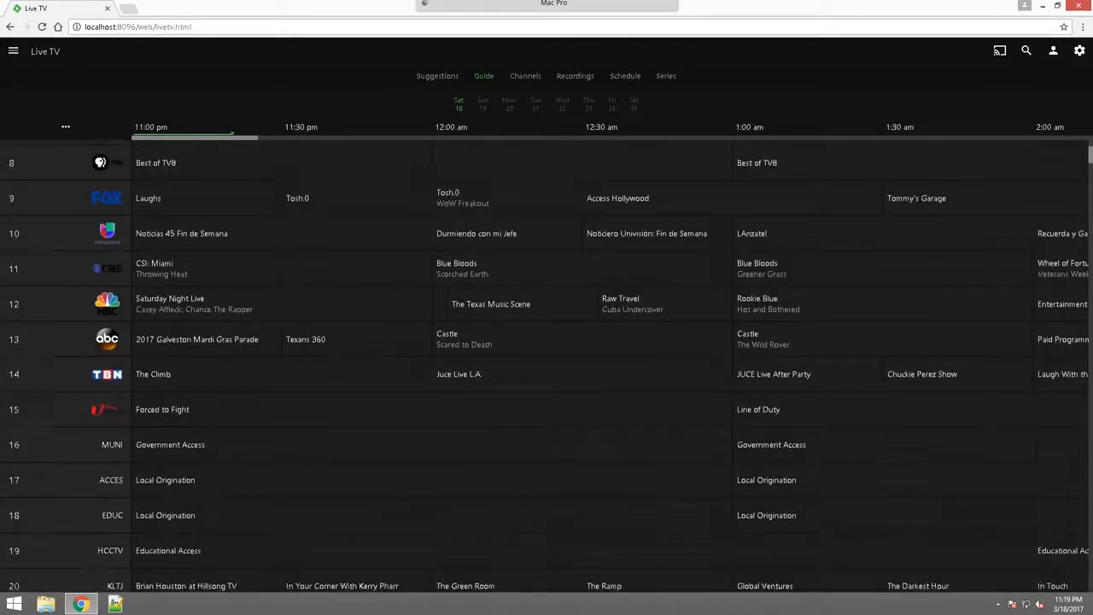
pyautogui.scroll(-4, 547, 367)
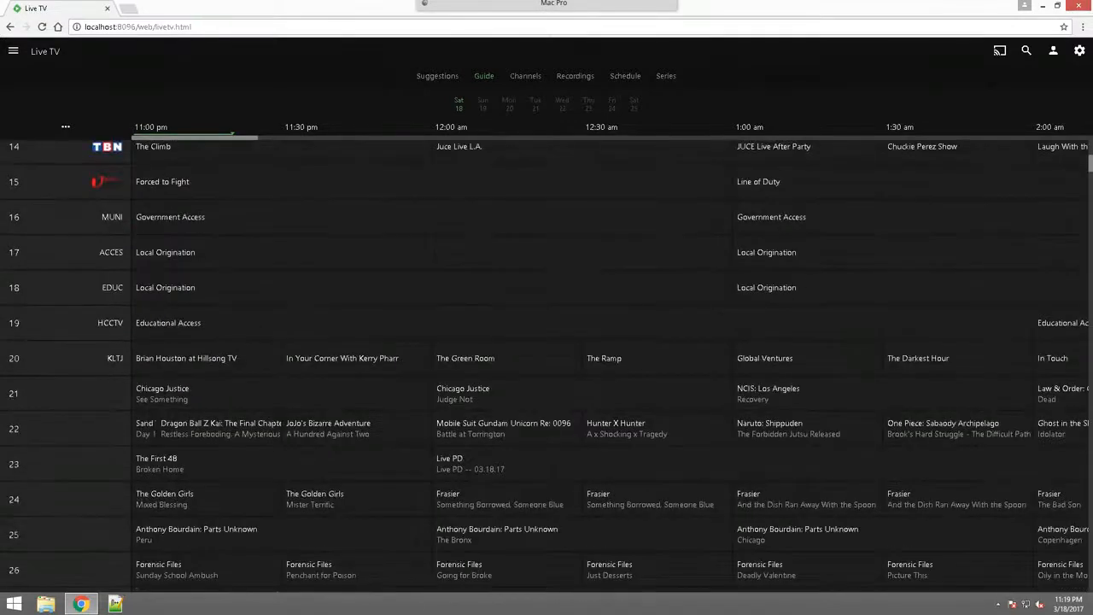
pyautogui.scroll(-4, 546, 367)
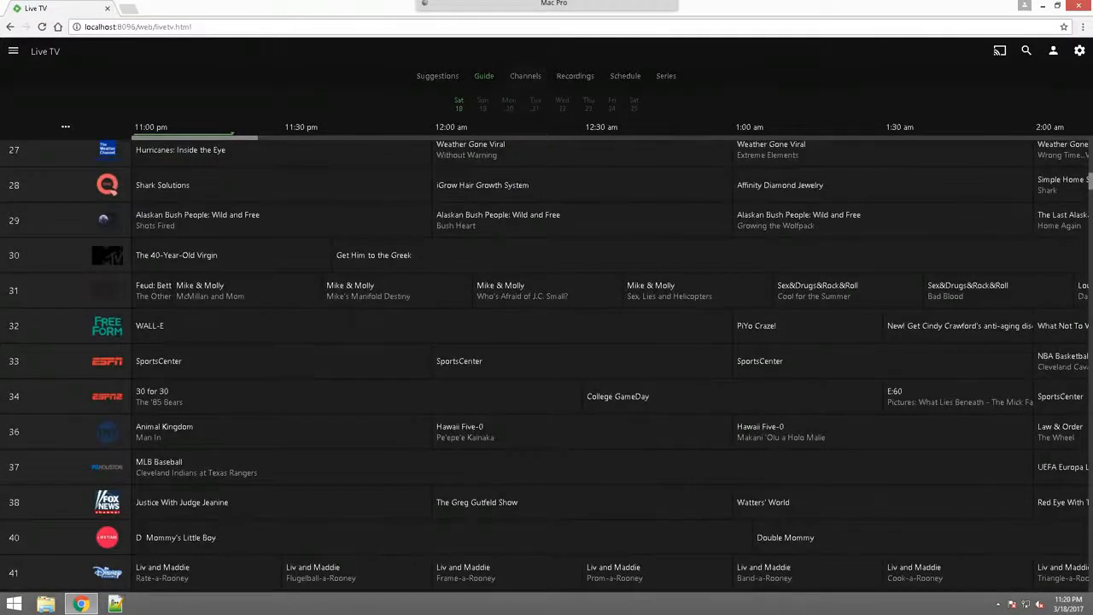
# - Browse the Live TV channel list, open channel 22 TOON, and view the details of the 11:30 PM JoJo's Bizarre Adventure episode
pyautogui.click(526, 76)
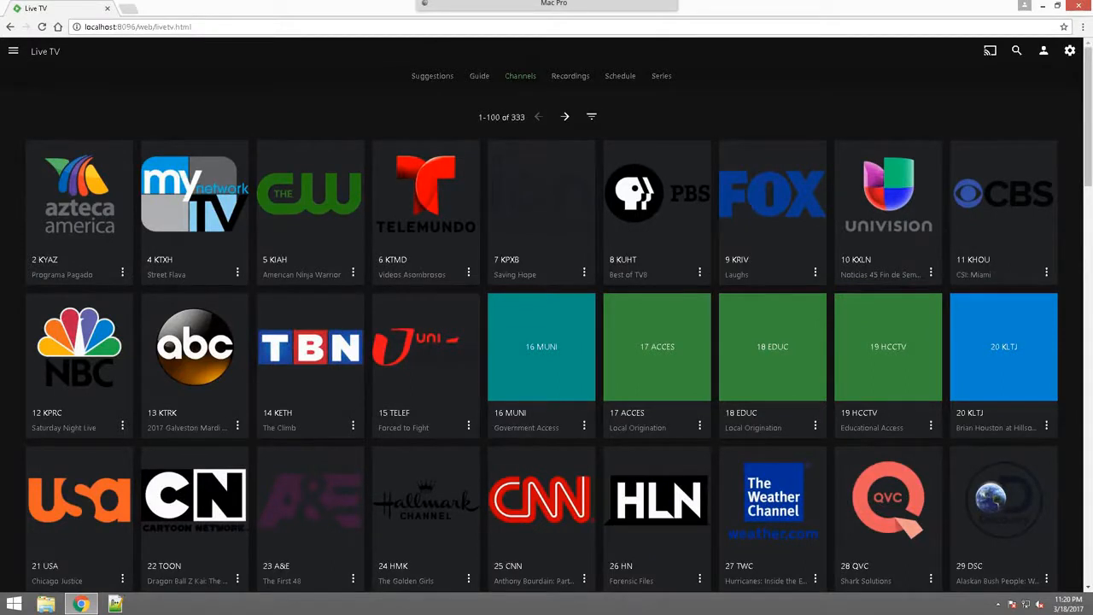
pyautogui.scroll(-2, 546, 316)
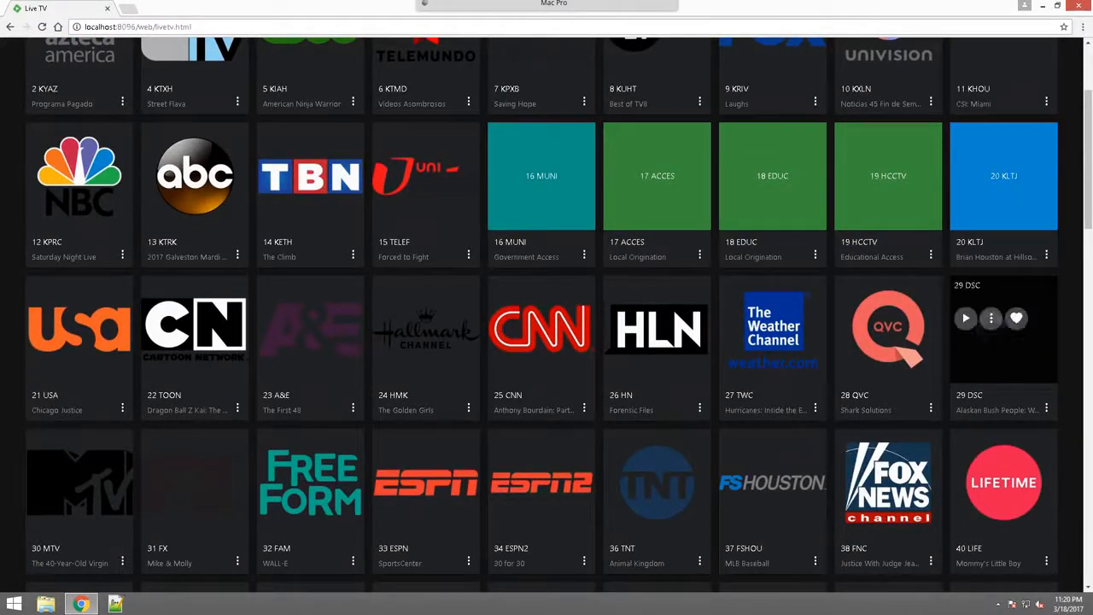
pyautogui.click(189, 326)
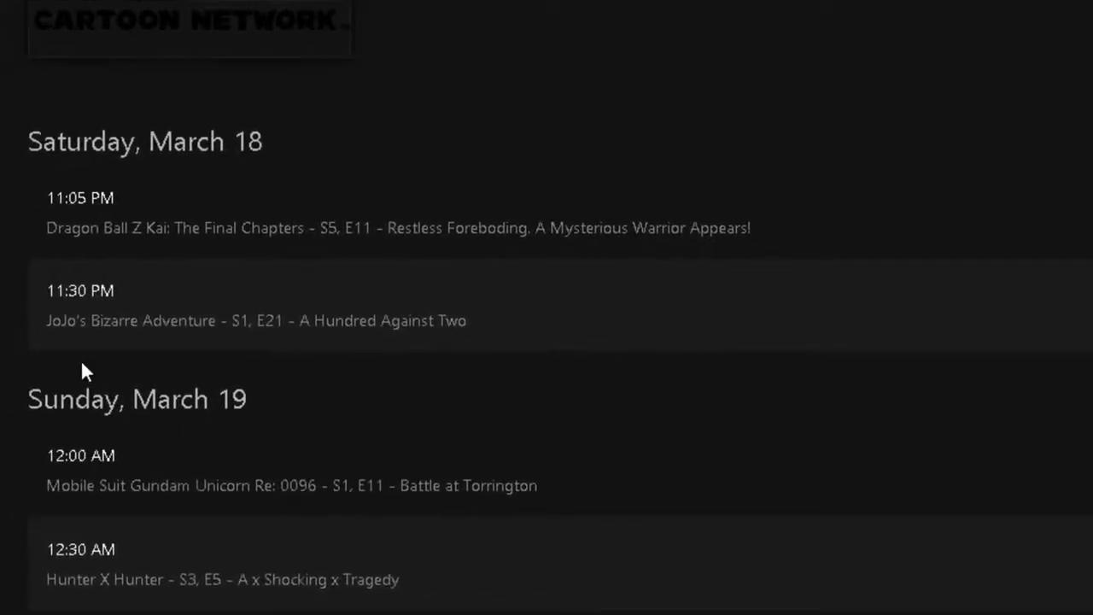
pyautogui.click(200, 316)
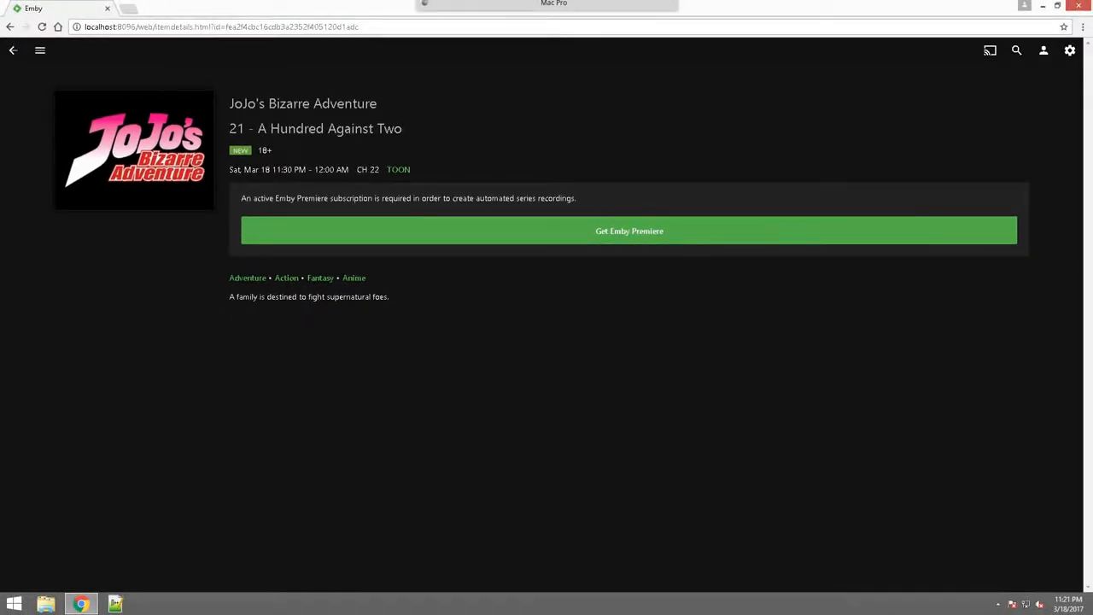
# - View the Emby Premiere license options, return to Emby, and open the dashboard's Emby Premiere key field
pyautogui.click(629, 230)
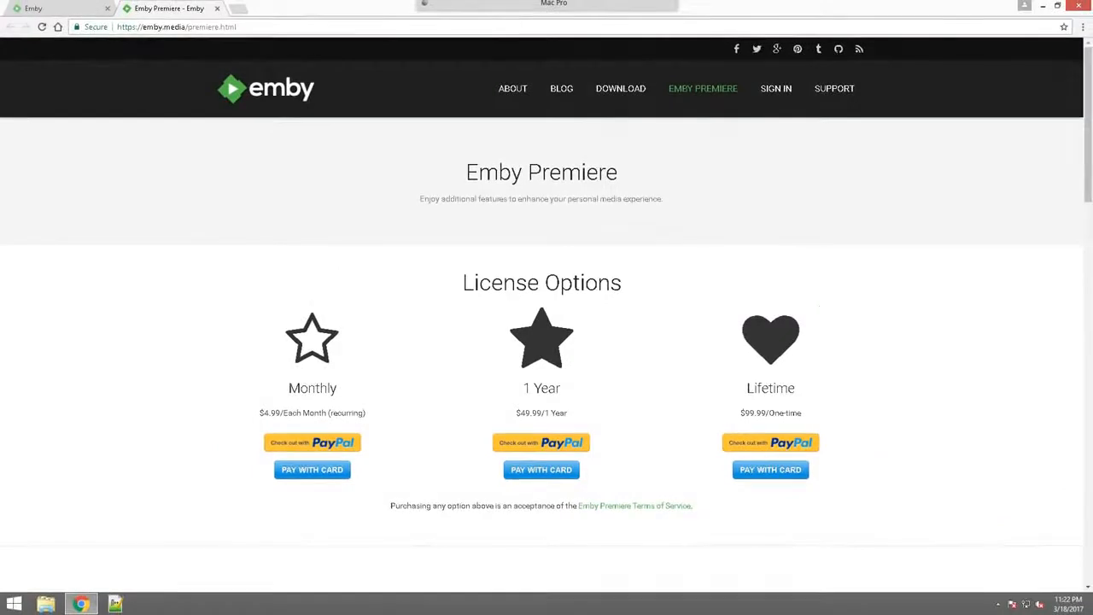
pyautogui.hotkey('ctrl', 'shift', 'Tab')
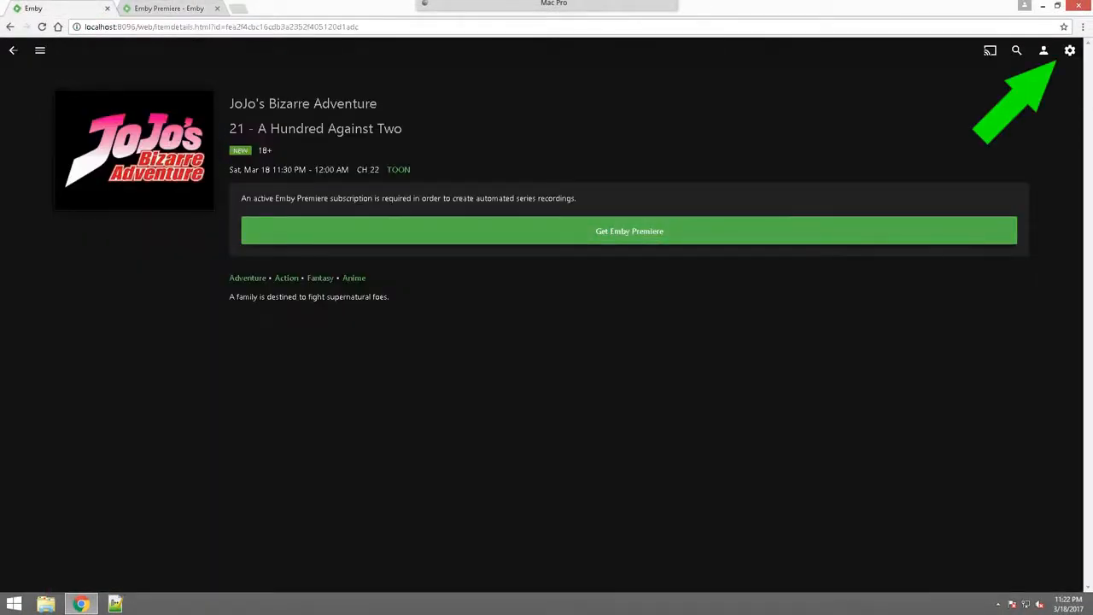
pyautogui.click(1070, 51)
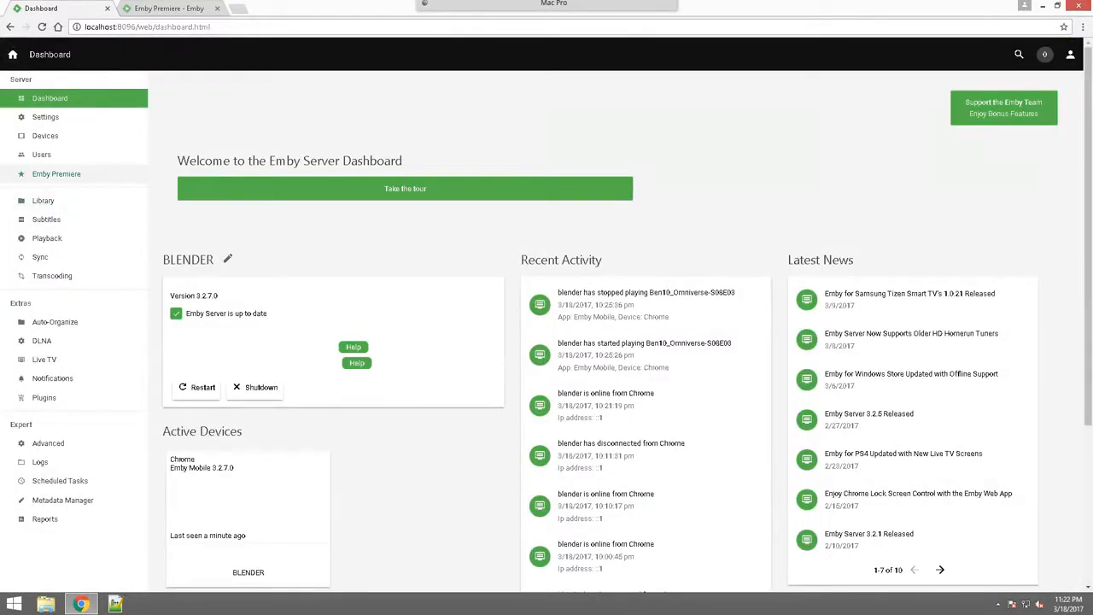
pyautogui.click(57, 173)
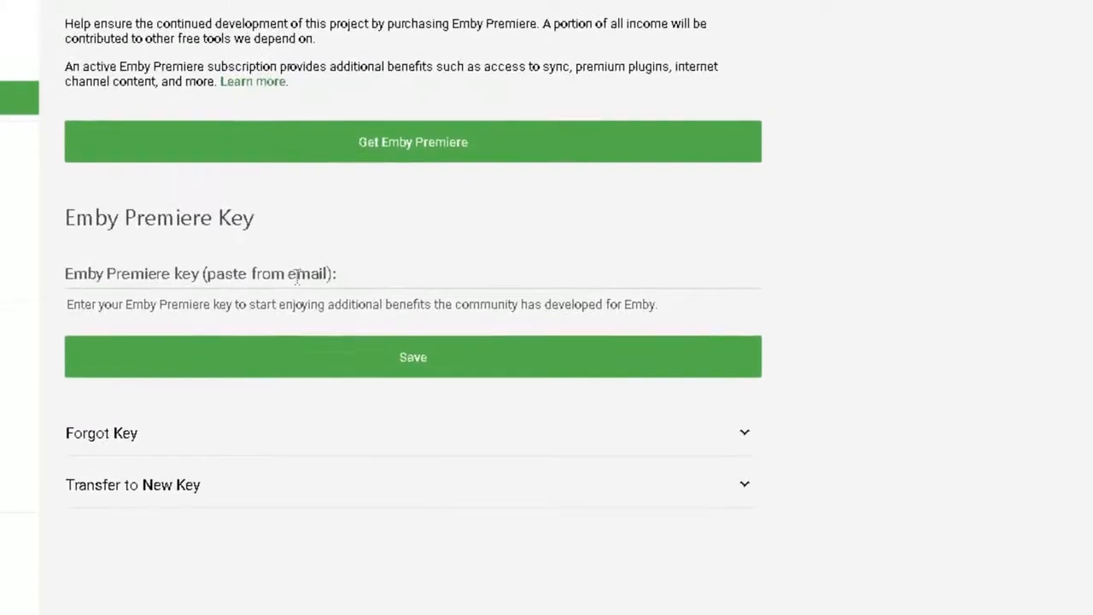
pyautogui.click(135, 275)
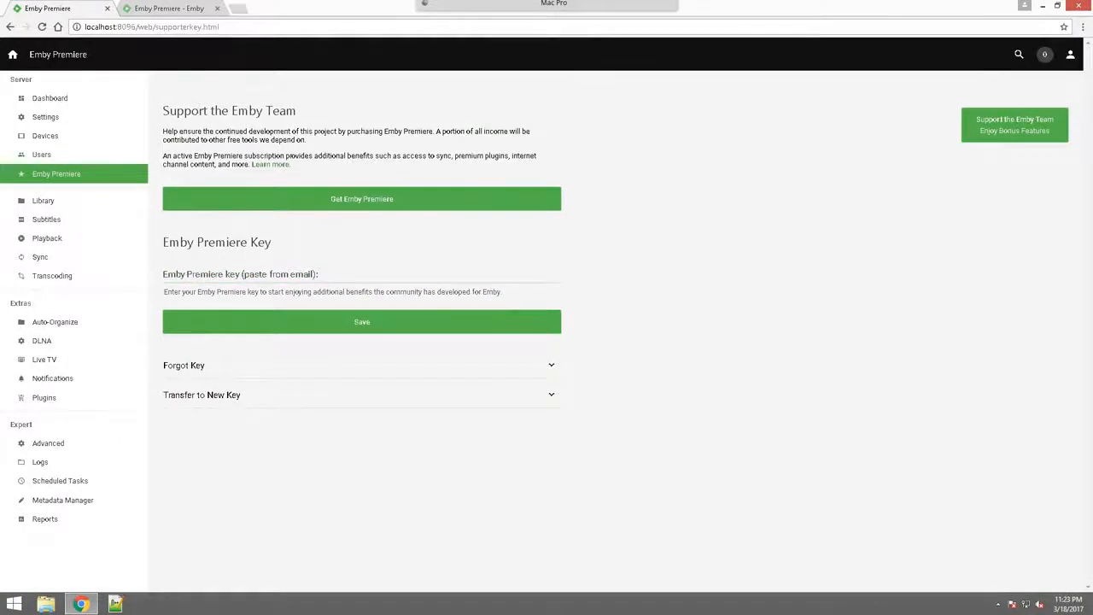
# - Return to the Emby home page, find channel 42 APL (Animal Planet) in the Live TV channels, and play it
pyautogui.click(12, 53)
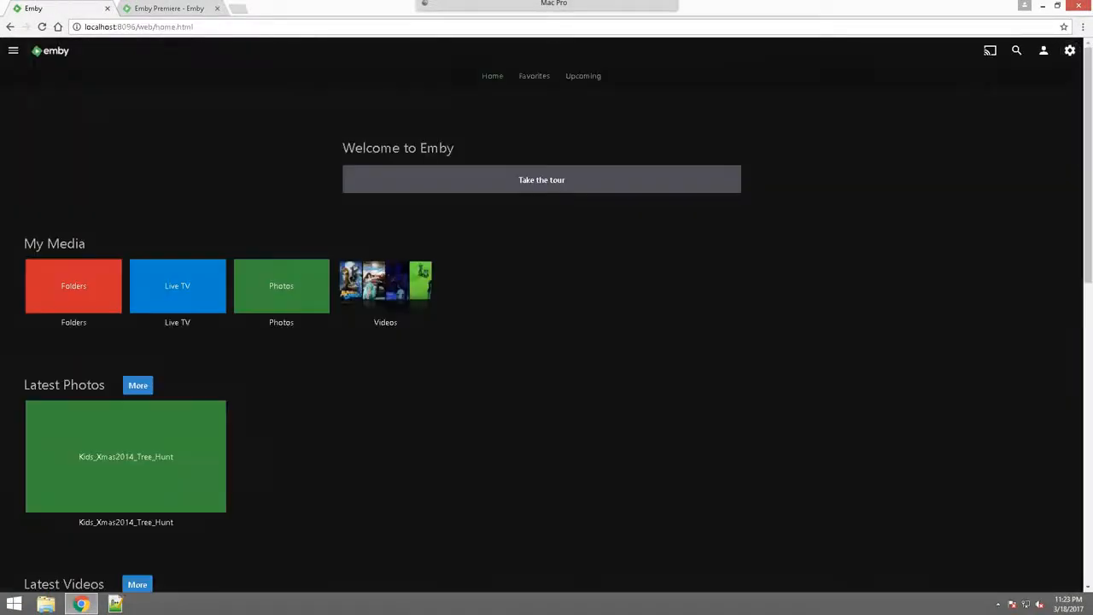
pyautogui.click(178, 286)
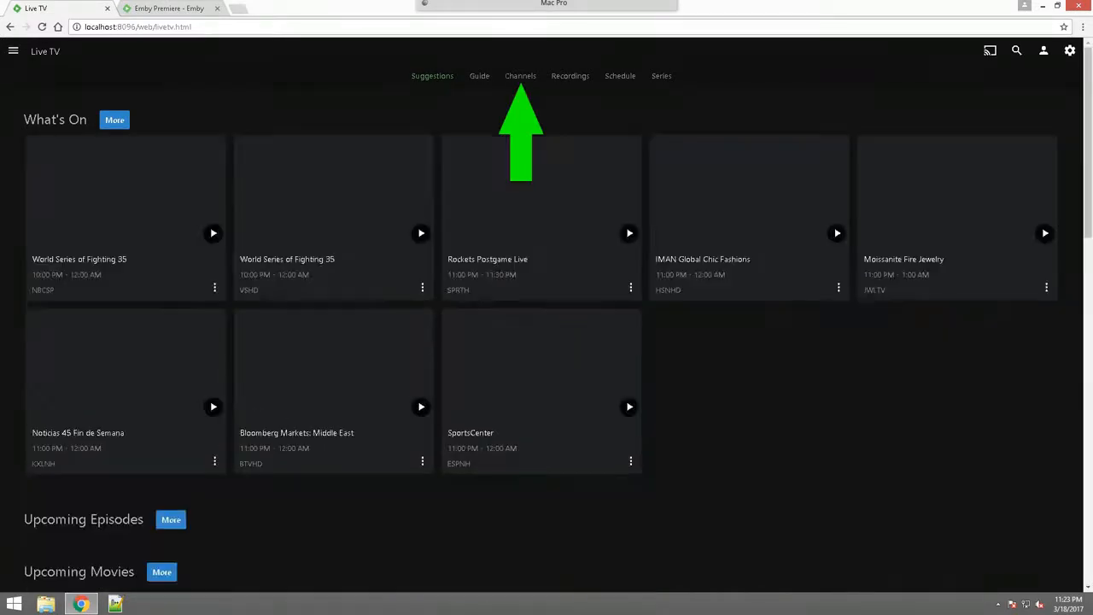
pyautogui.click(521, 76)
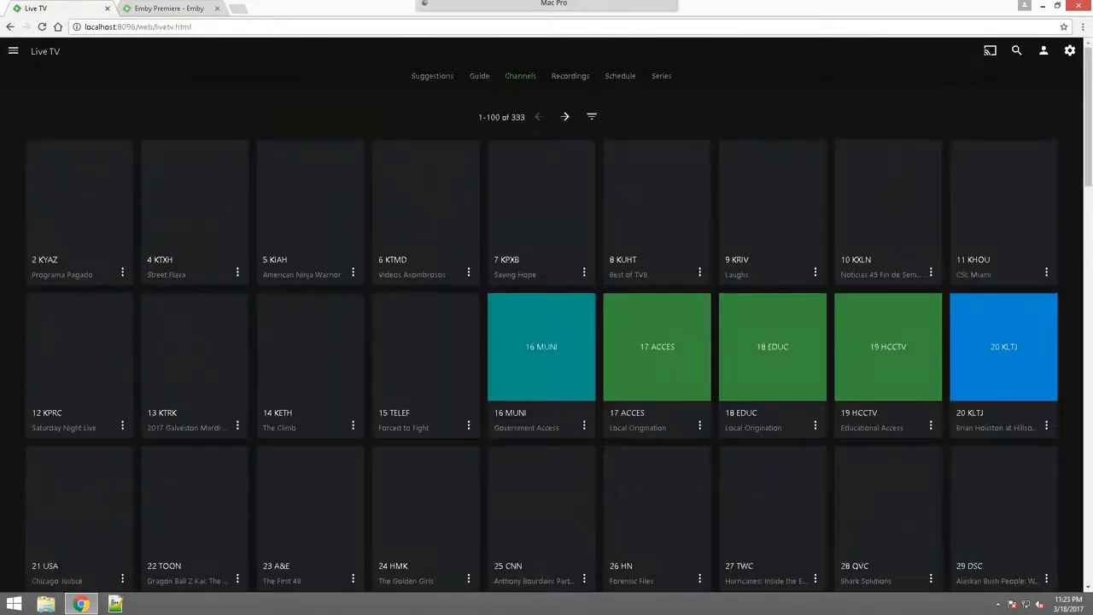
pyautogui.scroll(-3, 547, 342)
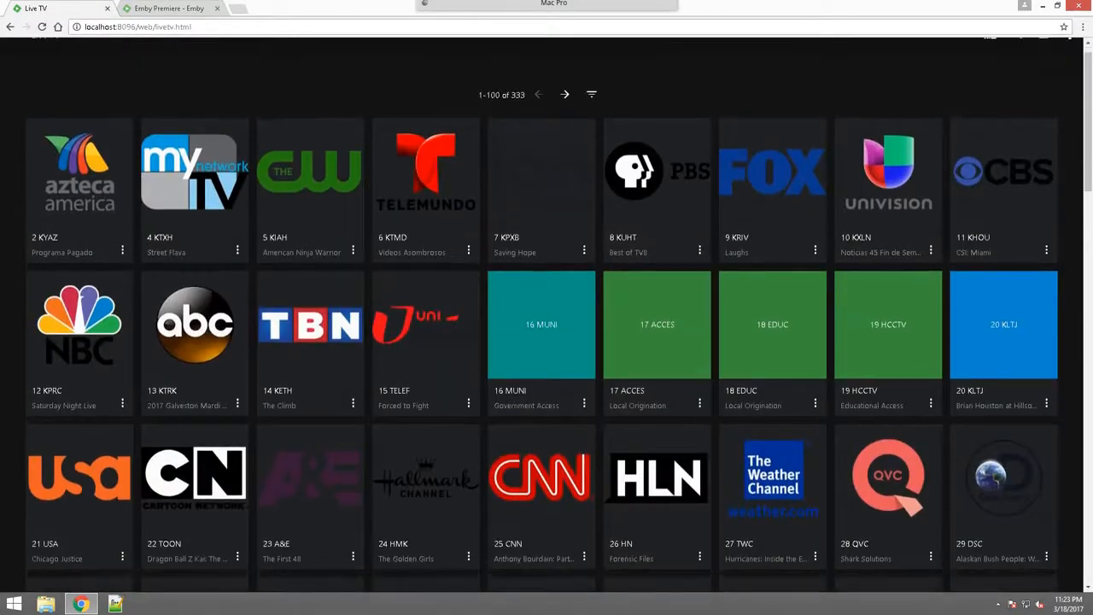
pyautogui.scroll(3, 547, 342)
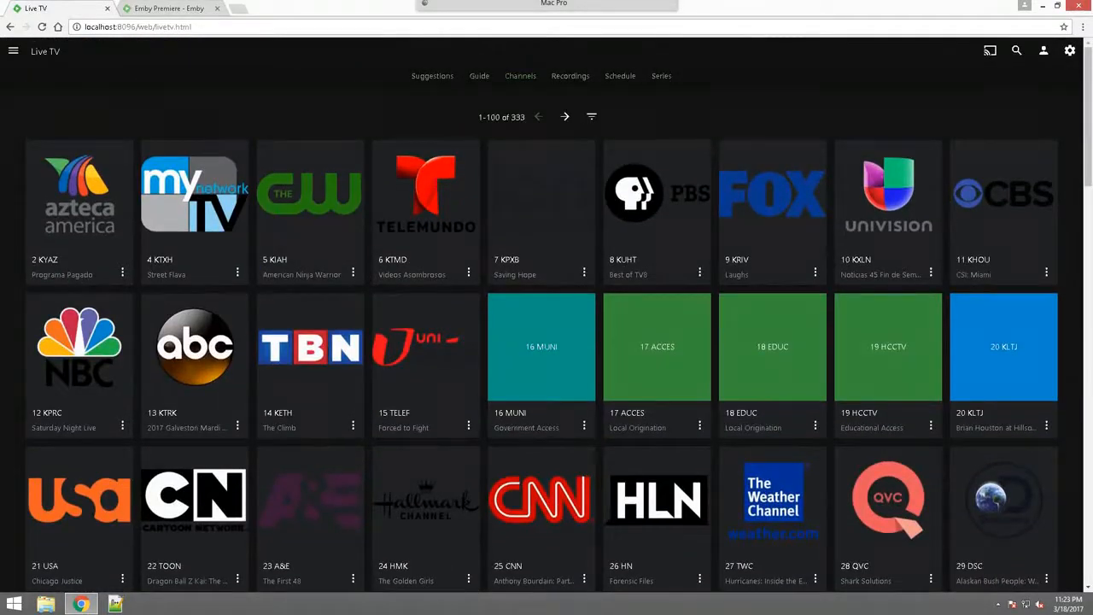
pyautogui.scroll(-8, 547, 341)
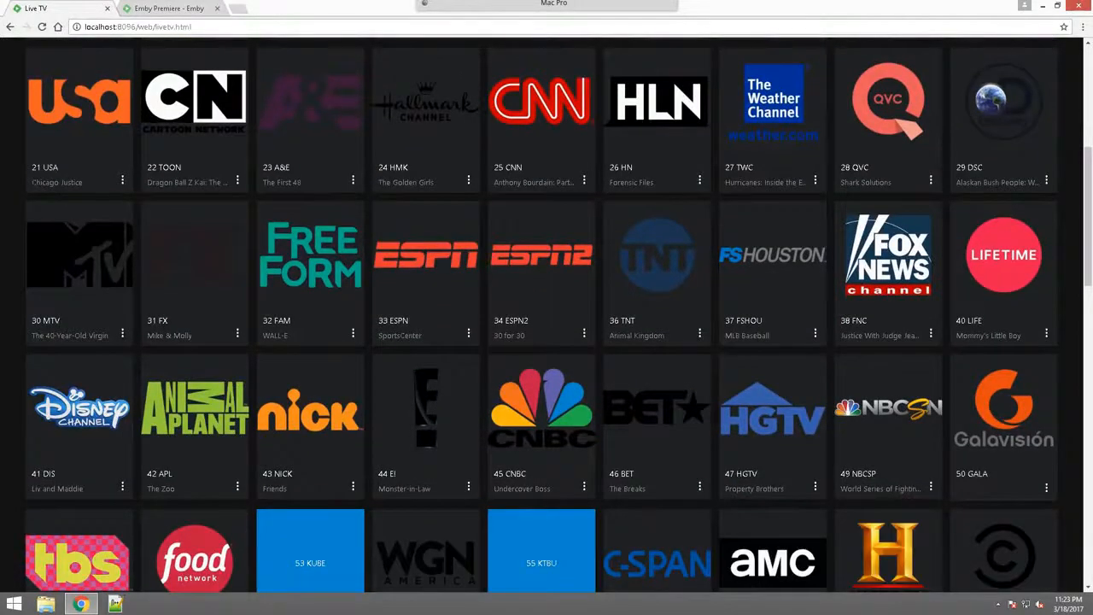
pyautogui.click(541, 257)
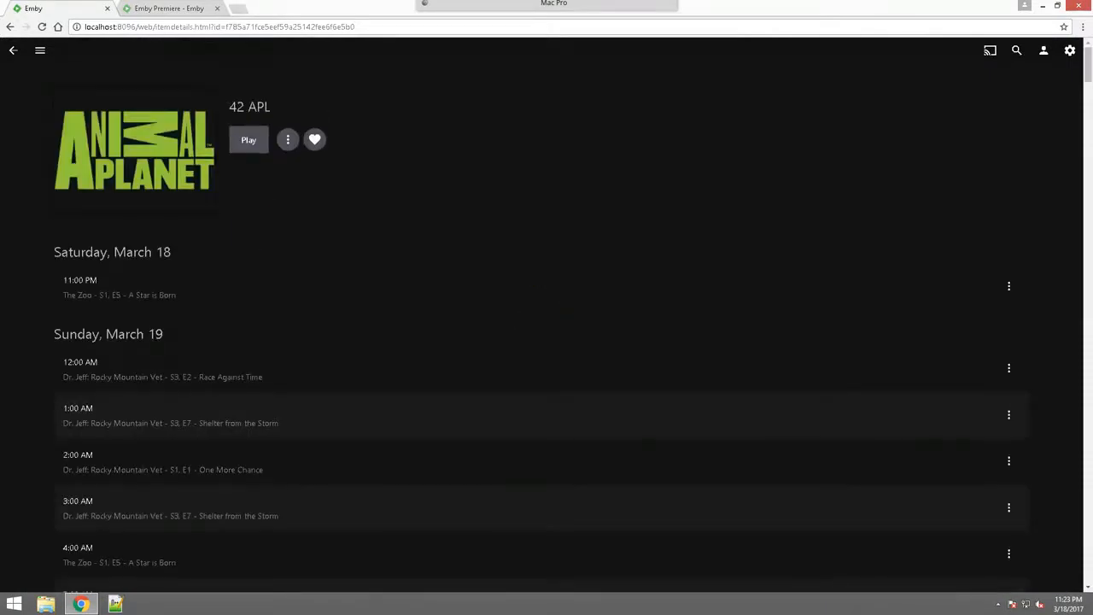
pyautogui.press('Return')
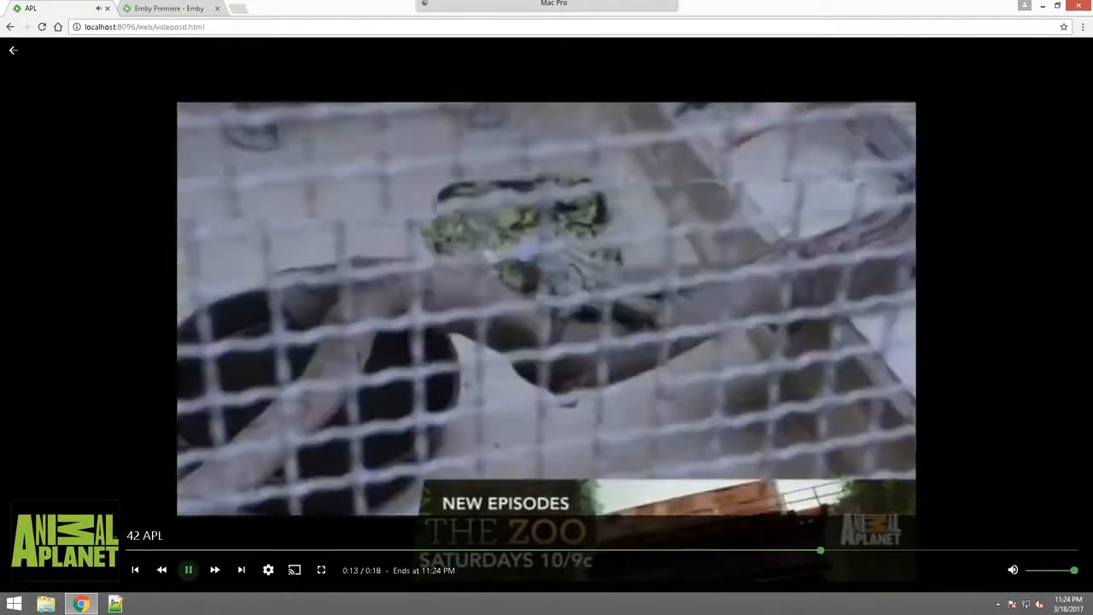
# - Pause the Animal Planet stream, leave playback for the Live TV channel list, and return to the Emby home page
pyautogui.press('space')
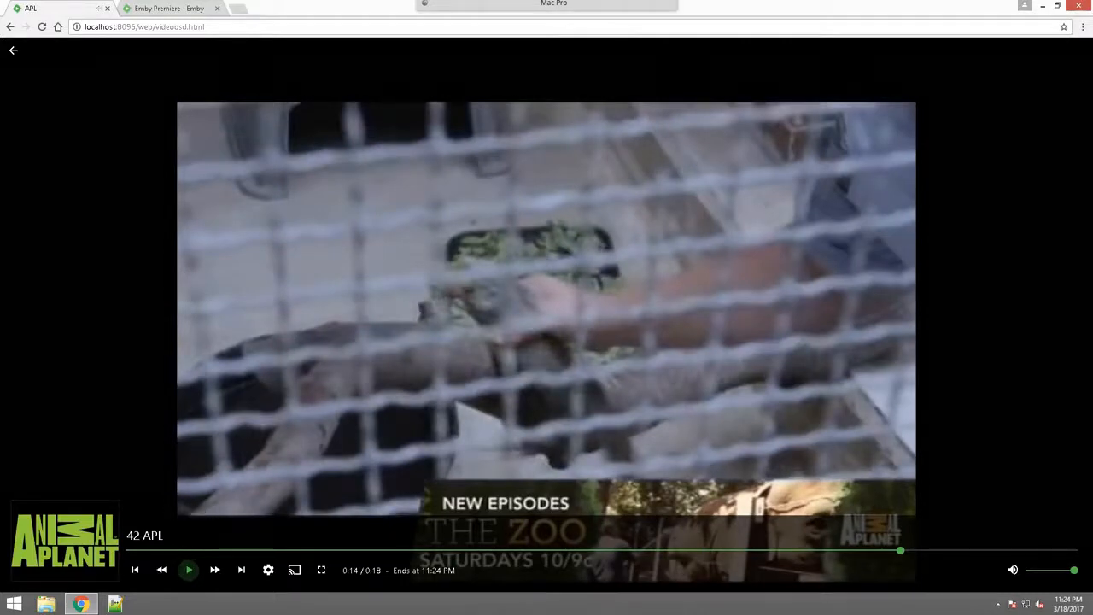
pyautogui.click(13, 50)
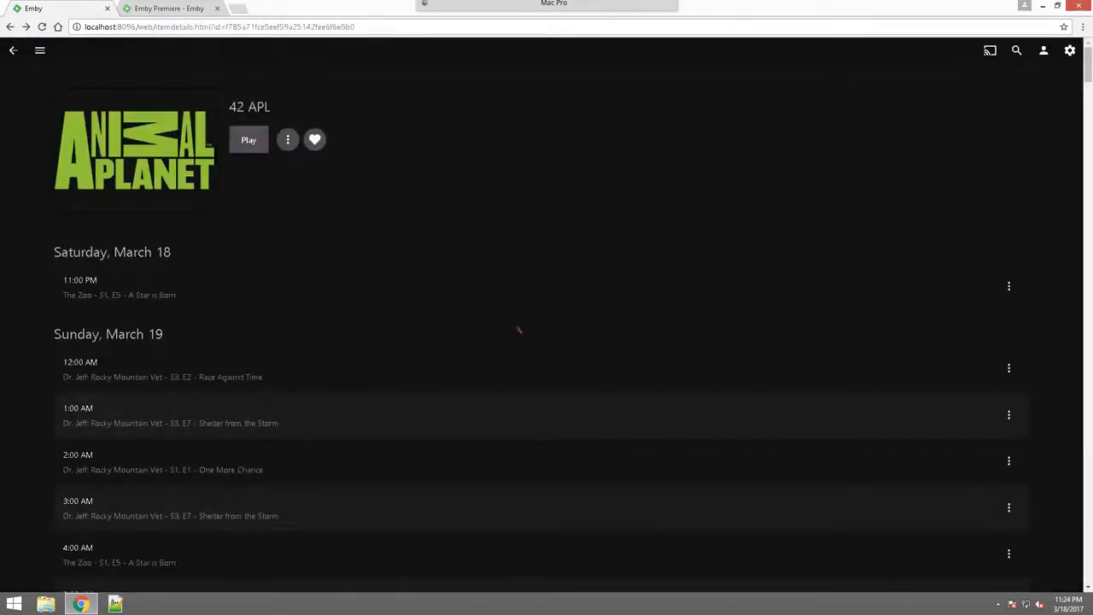
pyautogui.click(12, 50)
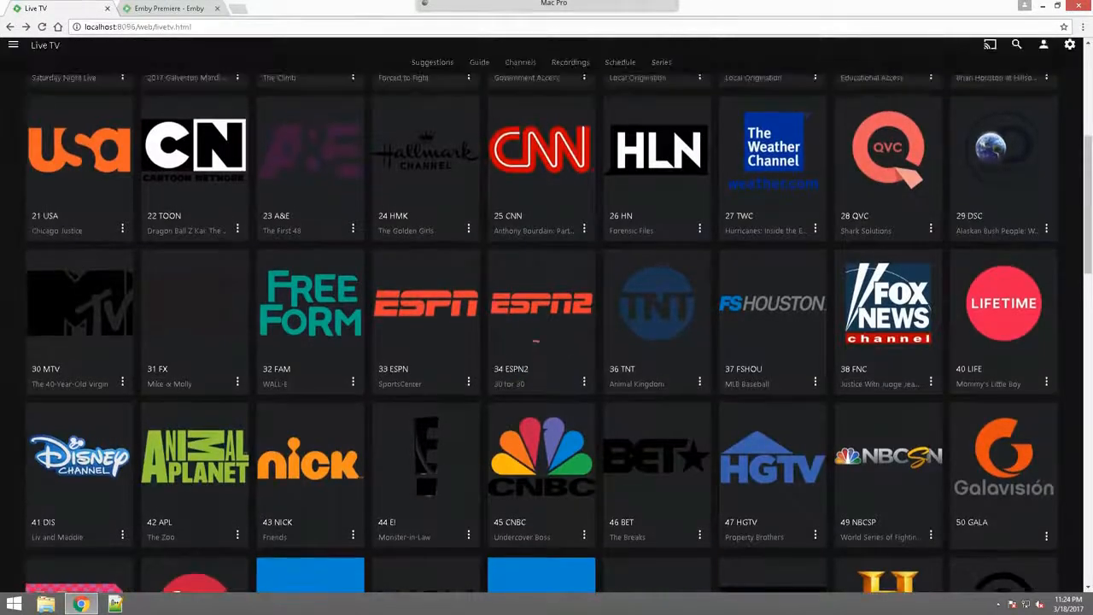
pyautogui.scroll(4, 547, 324)
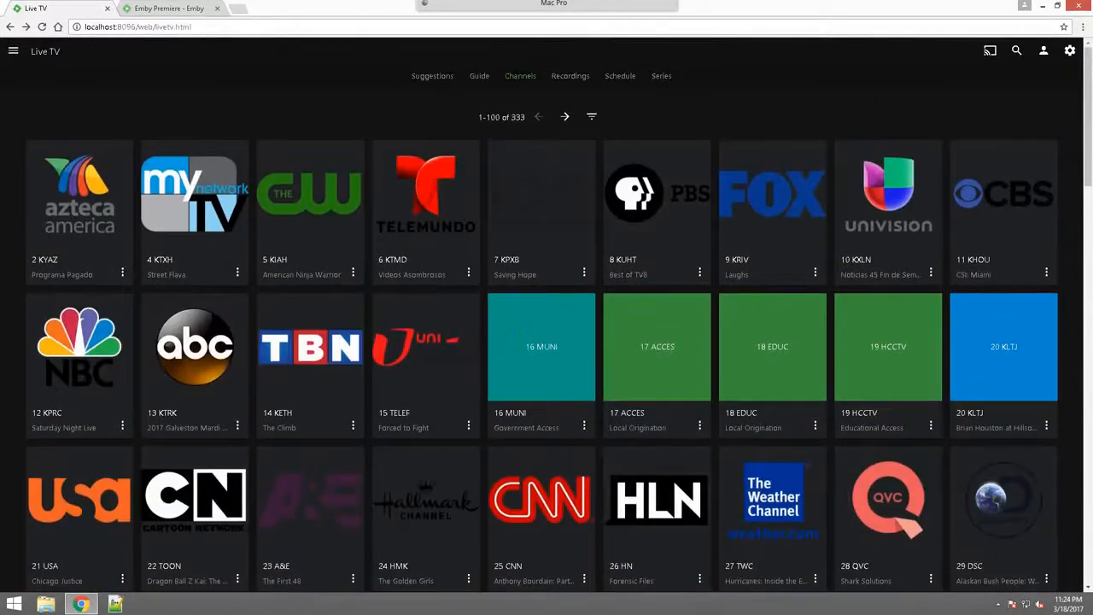
pyautogui.click(13, 50)
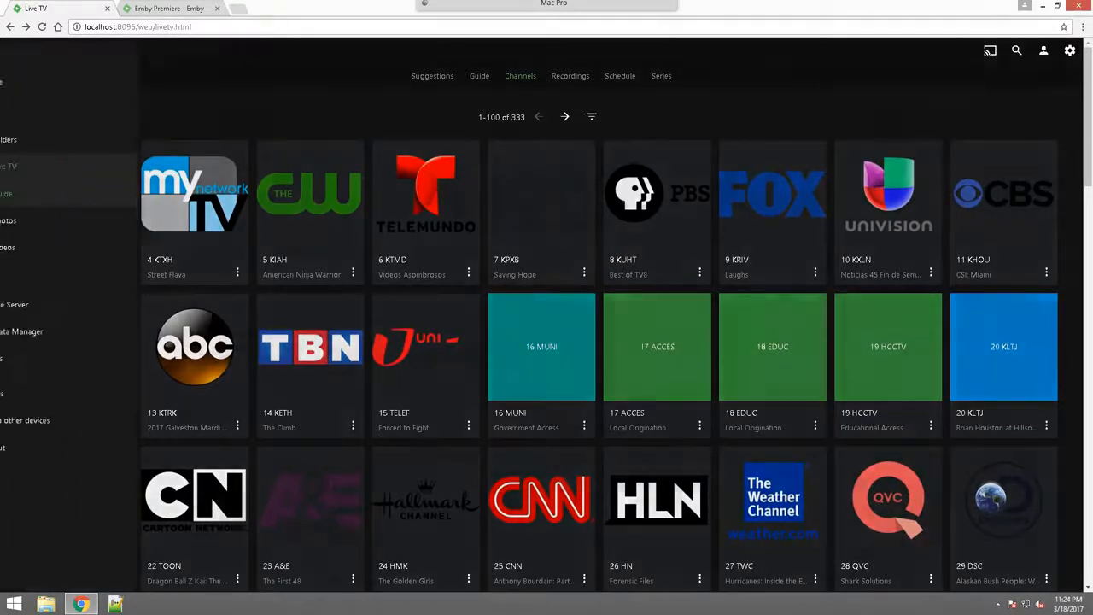
pyautogui.click(29, 55)
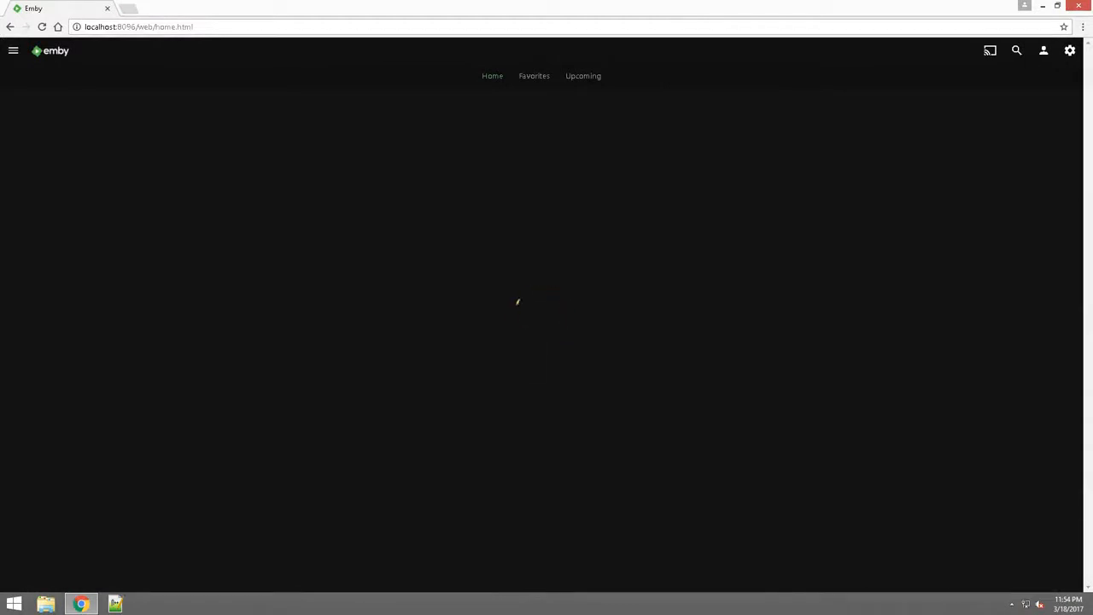
# - Open the other Emby server's home page in a new browser tab using its local IP address
pyautogui.hotkey('ctrl', 't')
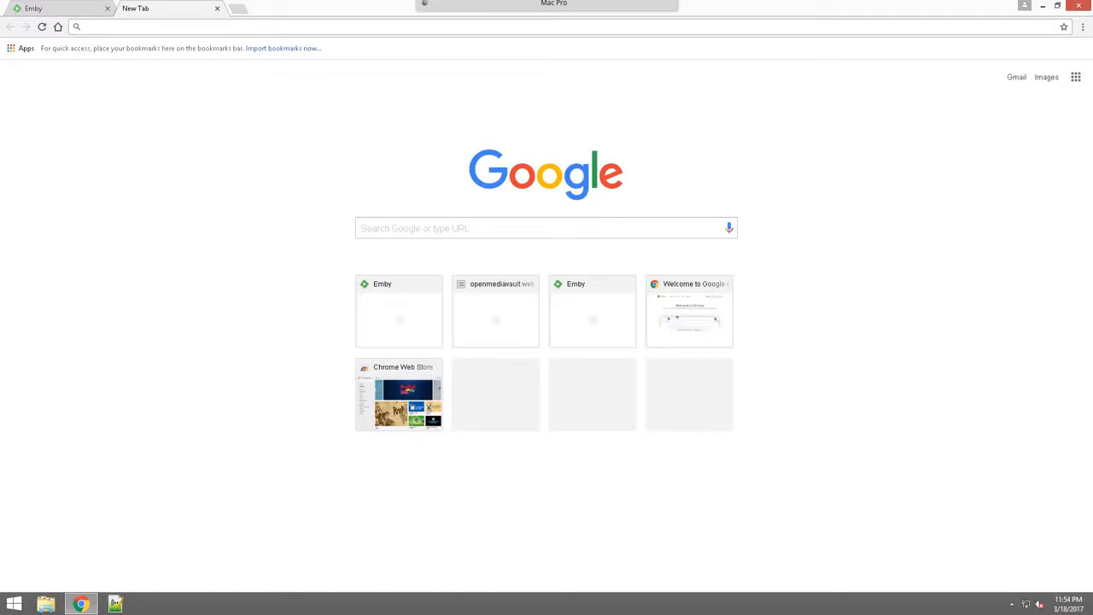
pyautogui.write('199')
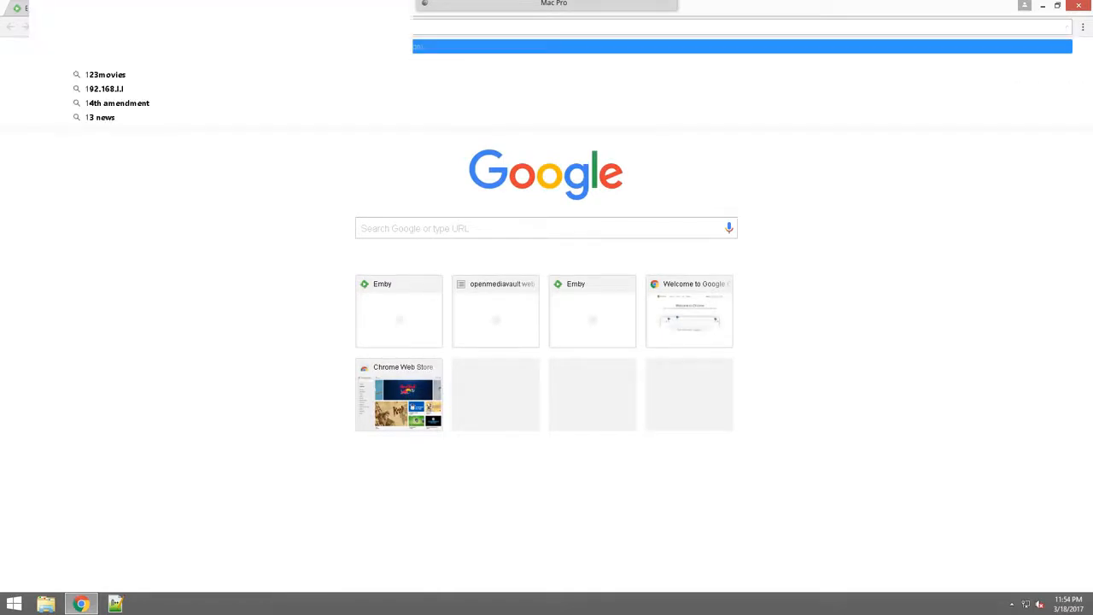
pyautogui.write('.168.1')
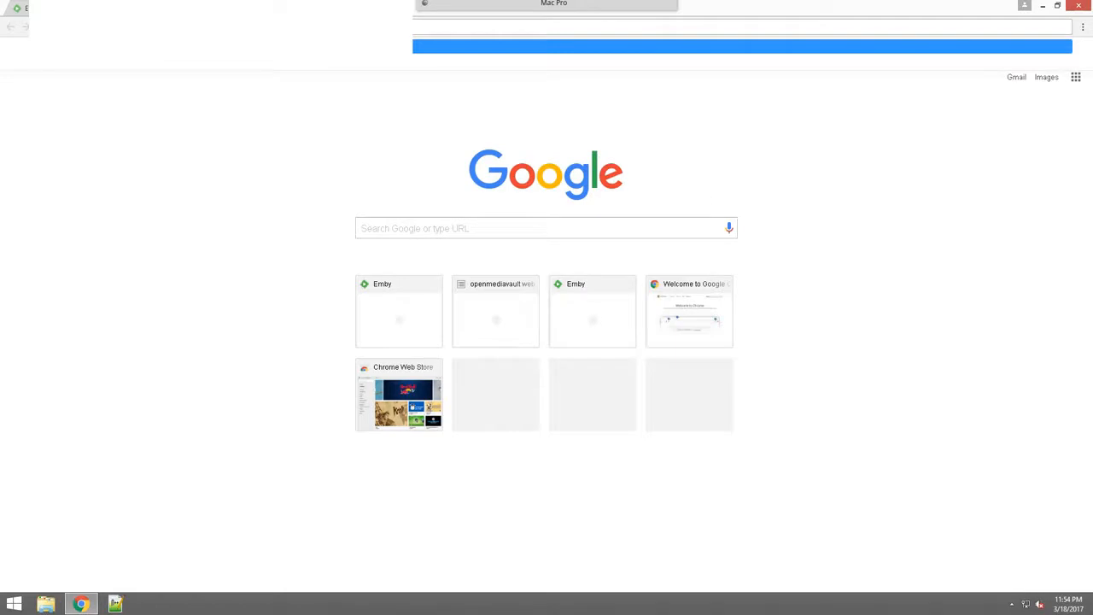
pyautogui.press('Return')
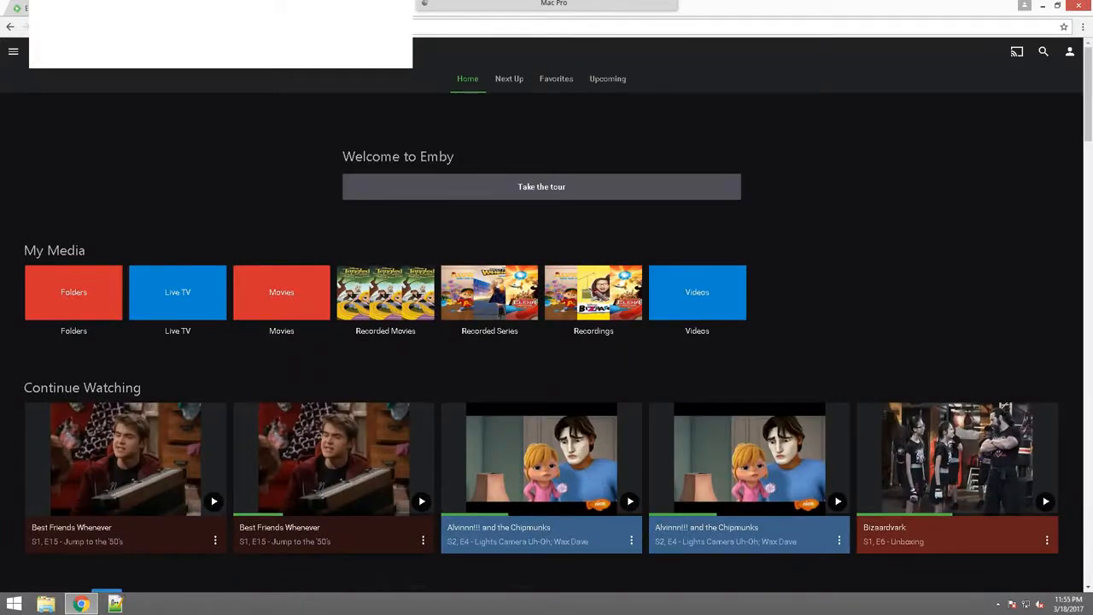
# - Find the 11:30 PM JoJo's Bizarre Adventure episode on Live TV channel 22 TOON and schedule the series for recording
pyautogui.click(177, 292)
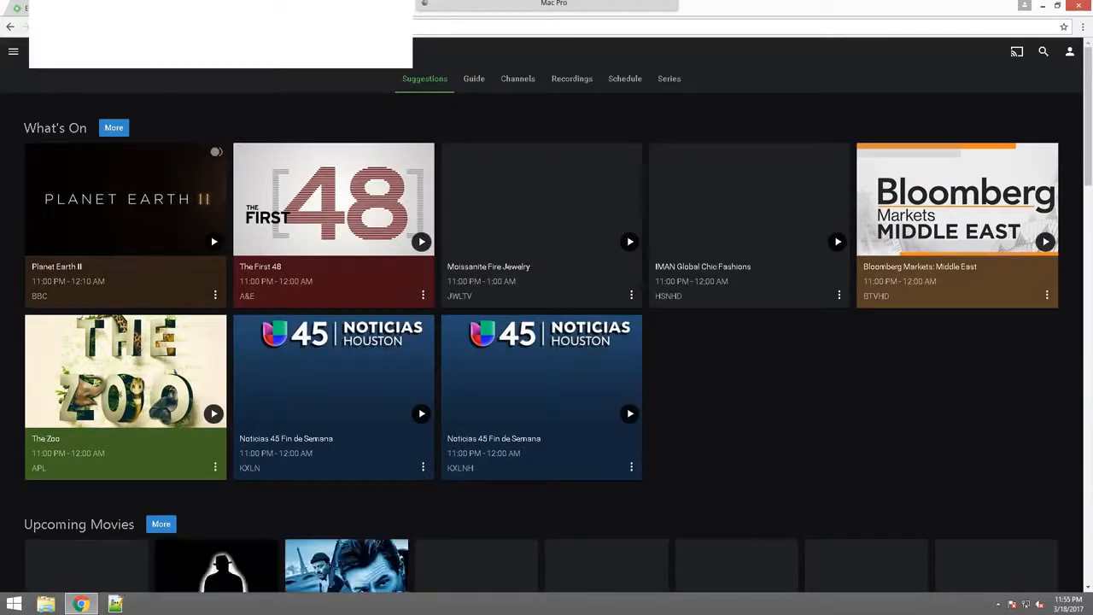
pyautogui.click(518, 78)
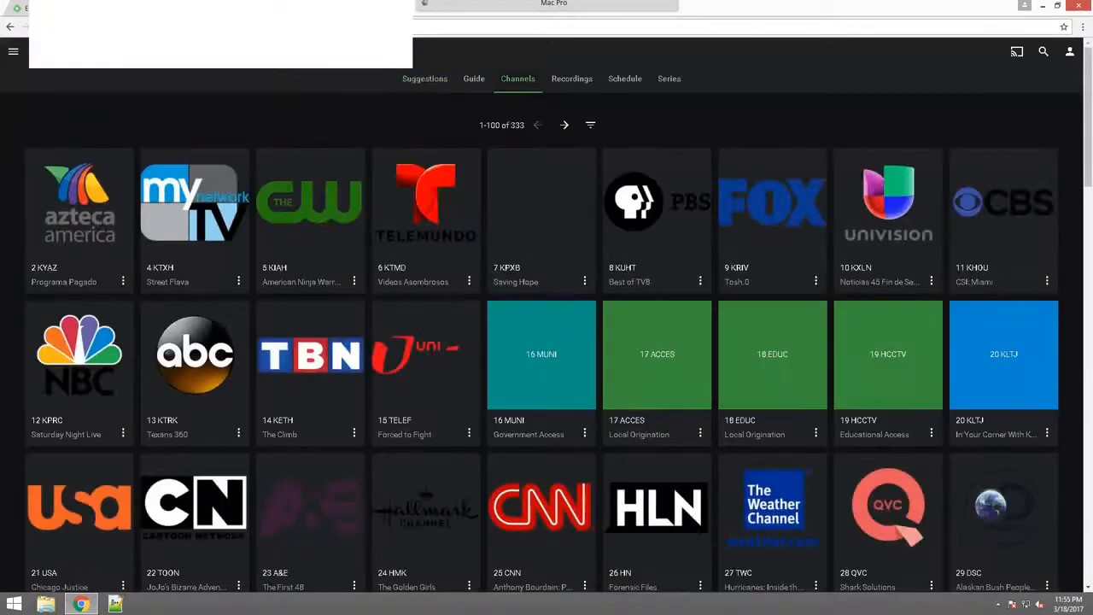
pyautogui.scroll(-3, 547, 342)
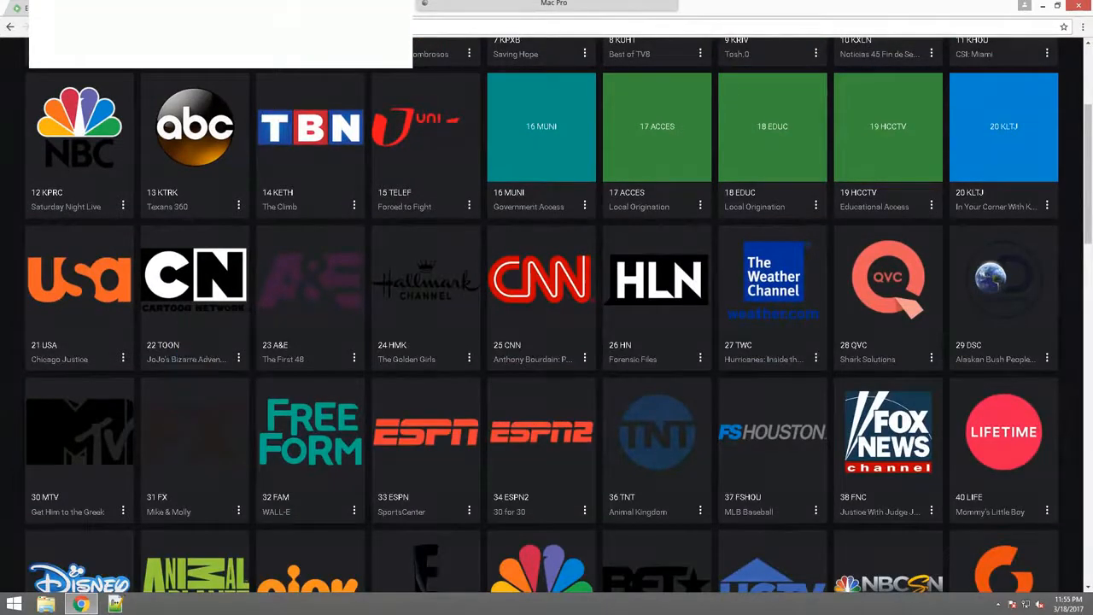
pyautogui.click(194, 276)
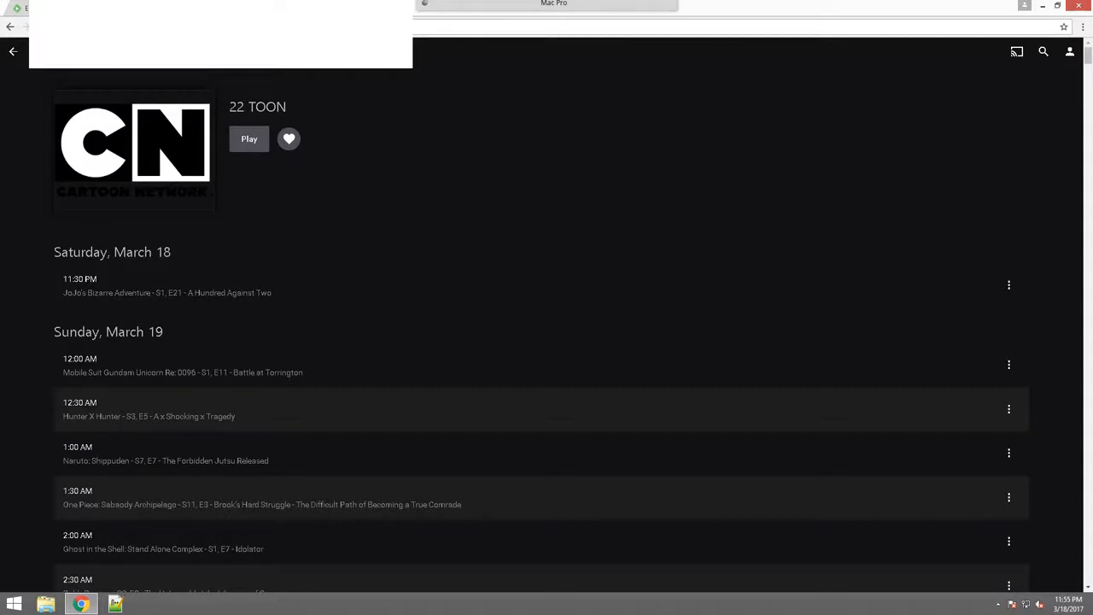
pyautogui.click(167, 292)
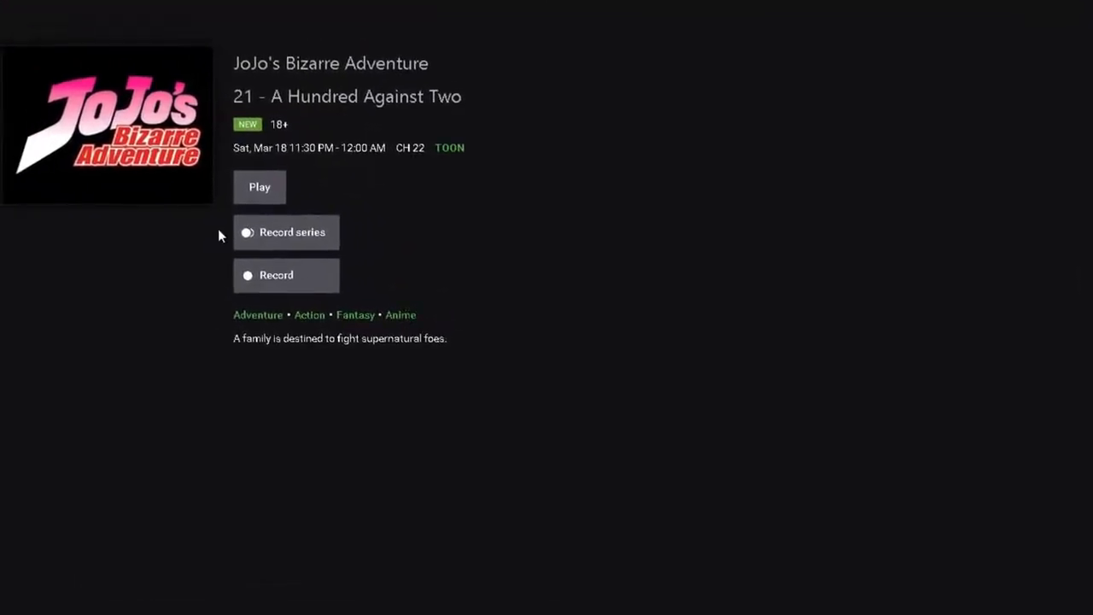
pyautogui.click(295, 246)
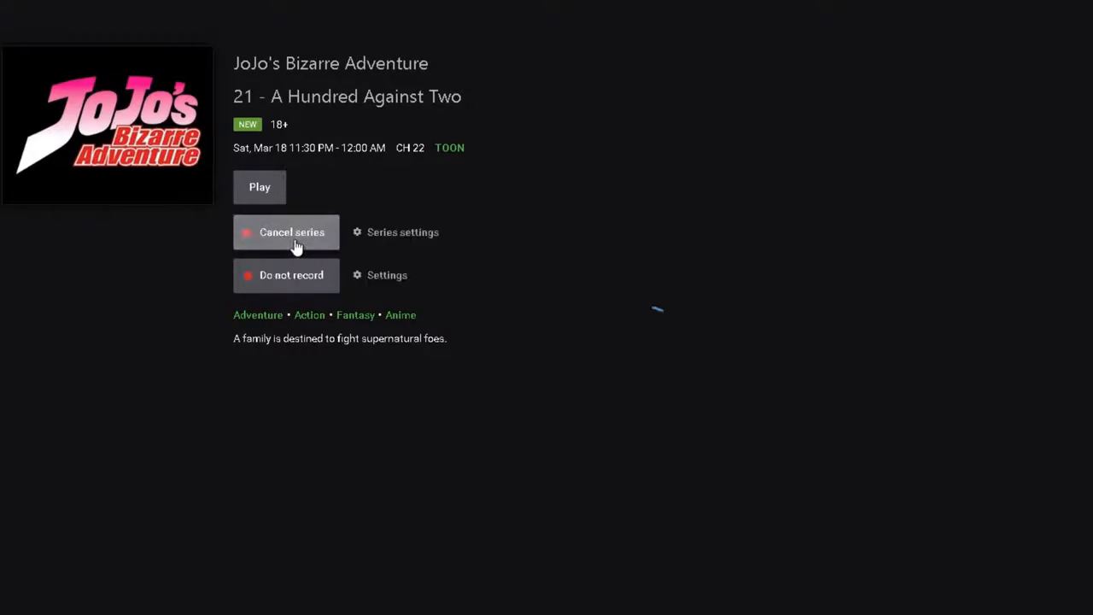